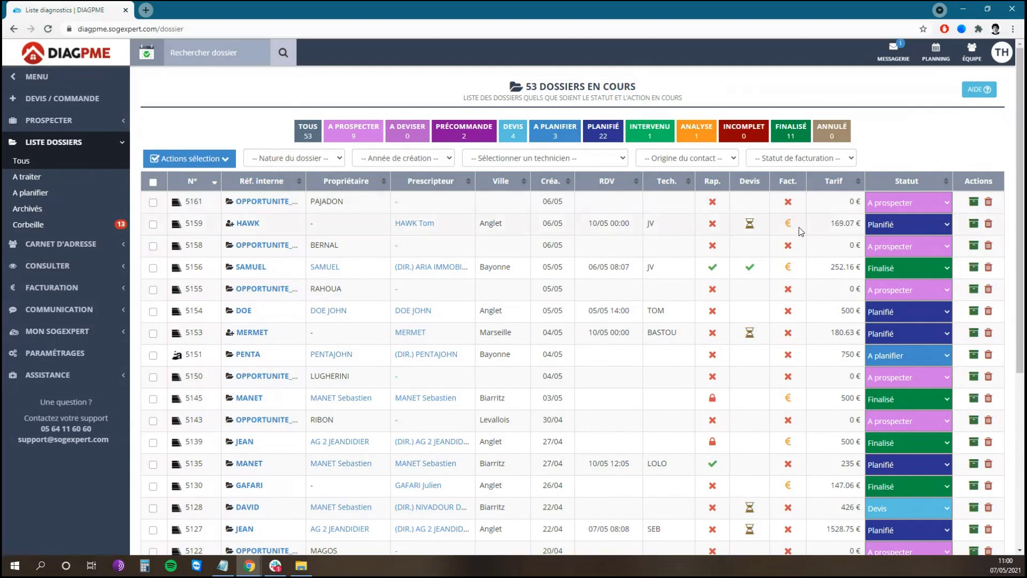
# - Switch the Facturation setting from Désactivé to Activé, leaving the payment delay at 15 days
pyautogui.click(98, 359)
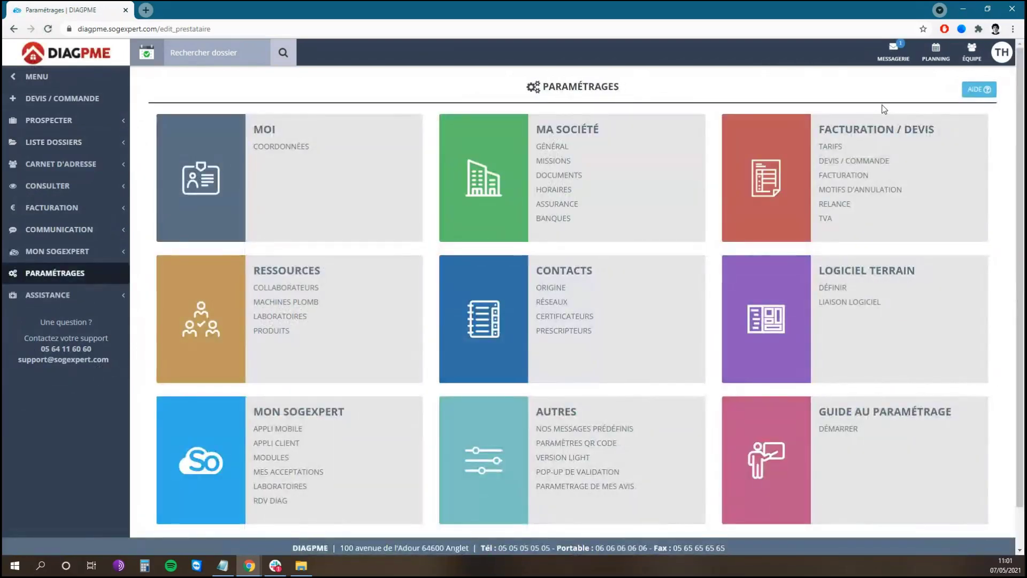
pyautogui.click(844, 178)
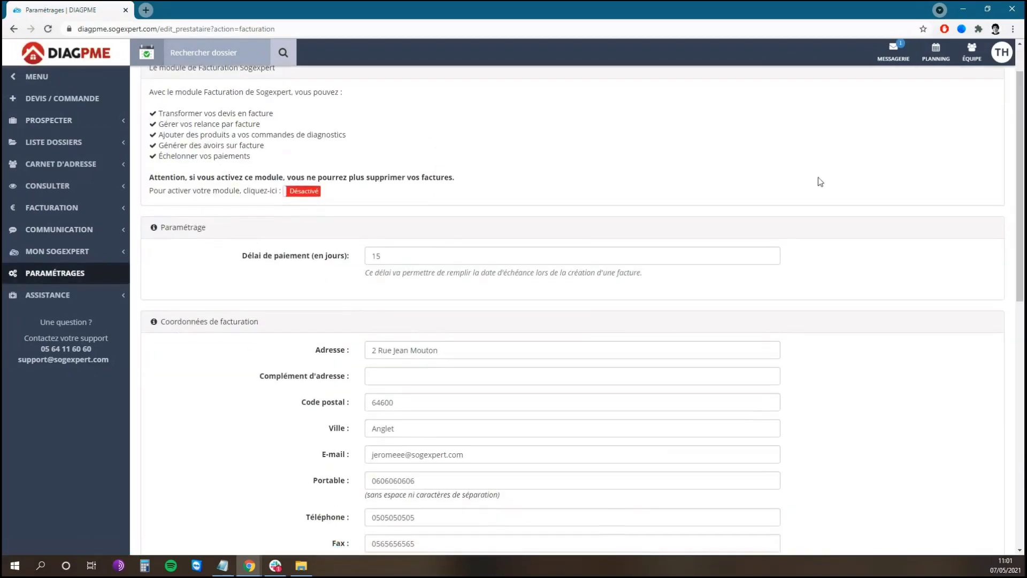
pyautogui.click(303, 192)
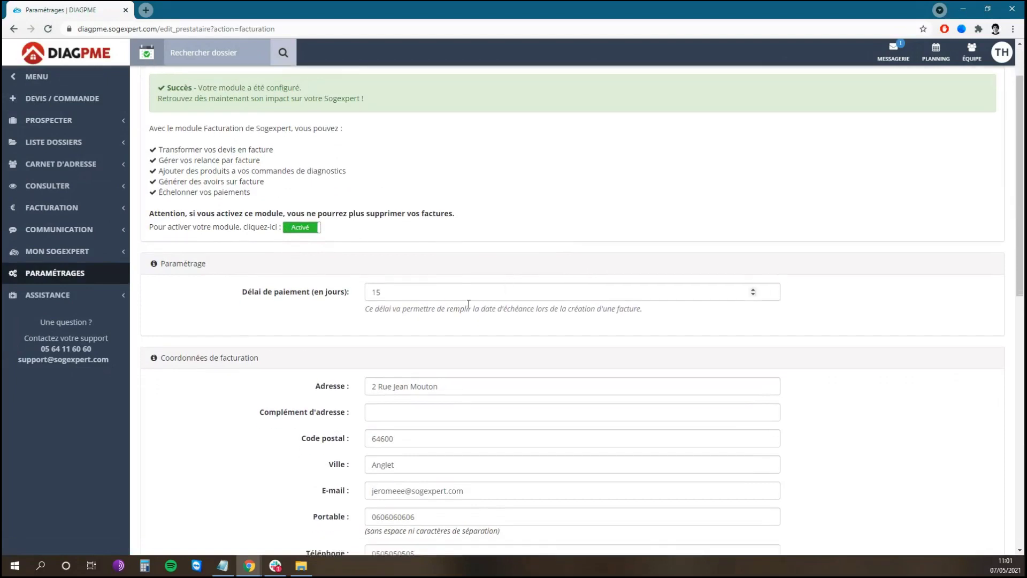
pyautogui.scroll(-1, 517, 284)
pyautogui.click(439, 259)
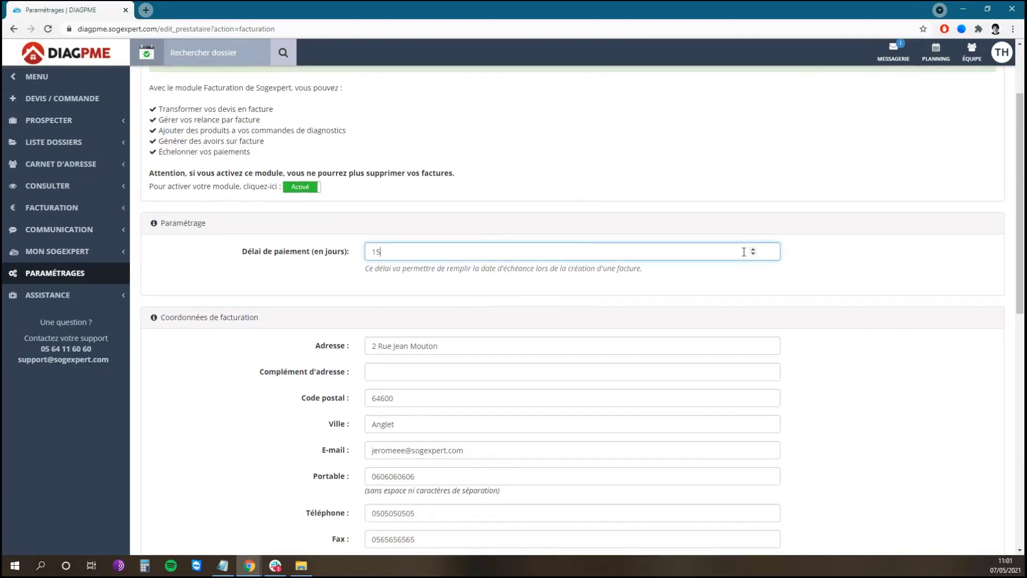
pyautogui.scroll(-3, 856, 229)
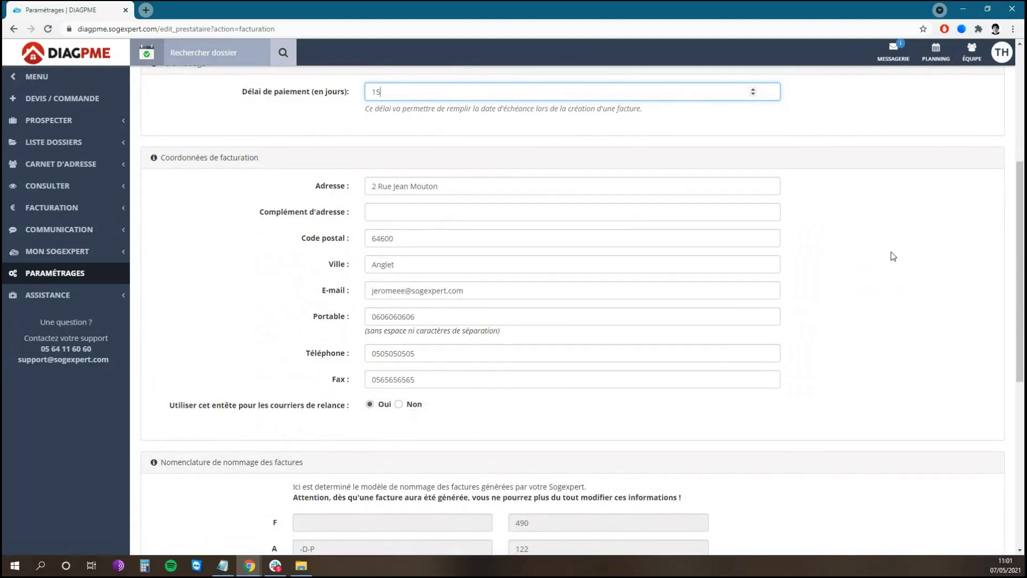
pyautogui.scroll(-5, 877, 238)
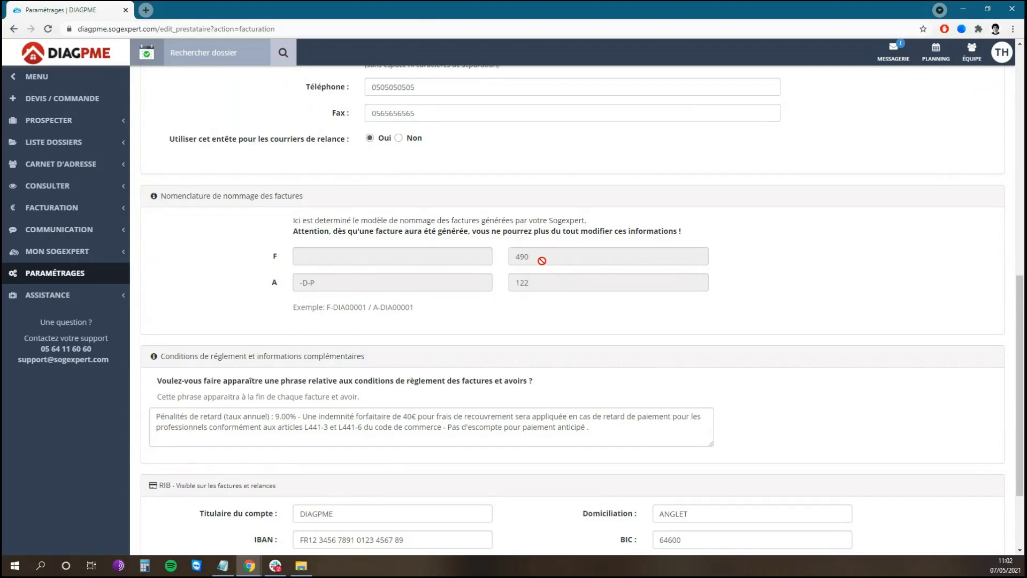
# - Save the Facturation / Devis changes and go back to the Paramétrages overview
pyautogui.scroll(-3, 768, 283)
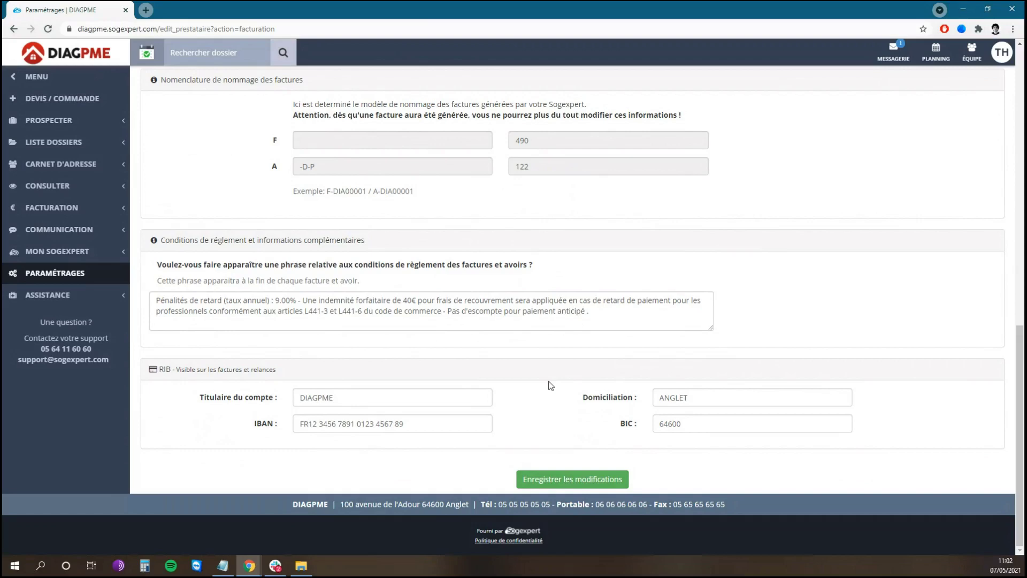
pyautogui.click(569, 480)
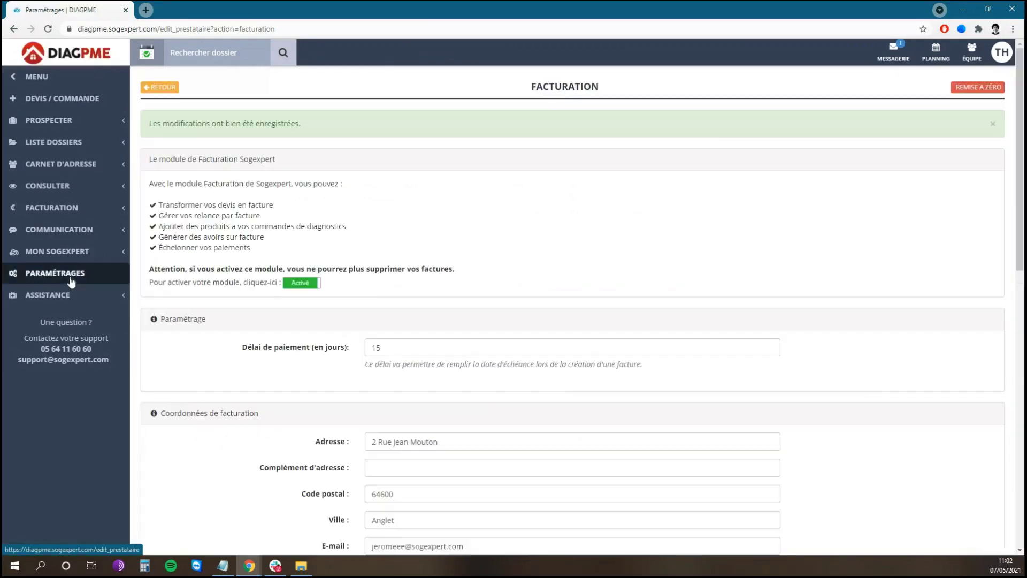
pyautogui.click(72, 282)
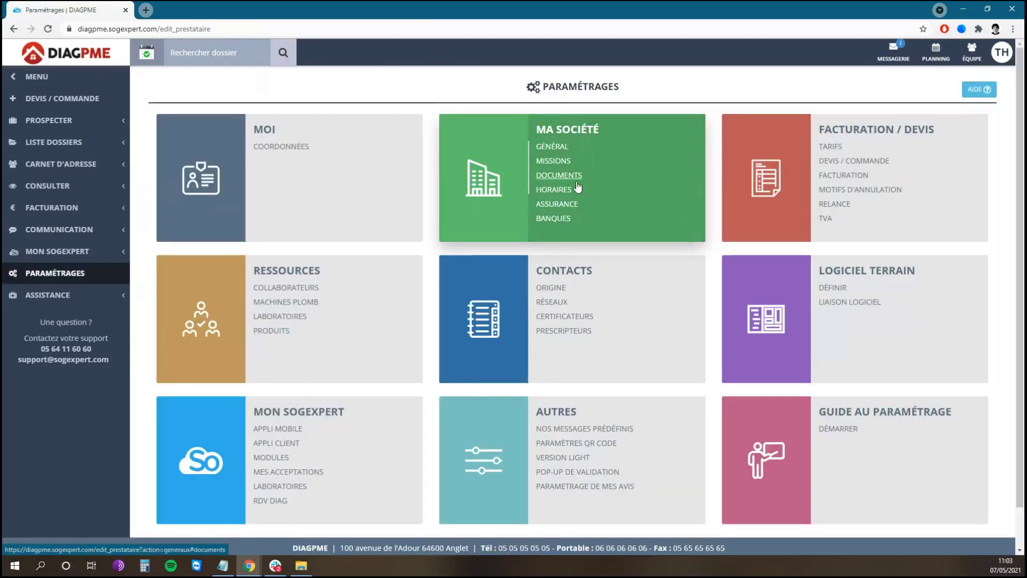
# - Show Ma Société's Banques tab with Banque Gringotts and Banque de fer, closing the Ajouter une banque form unsaved
pyautogui.click(562, 223)
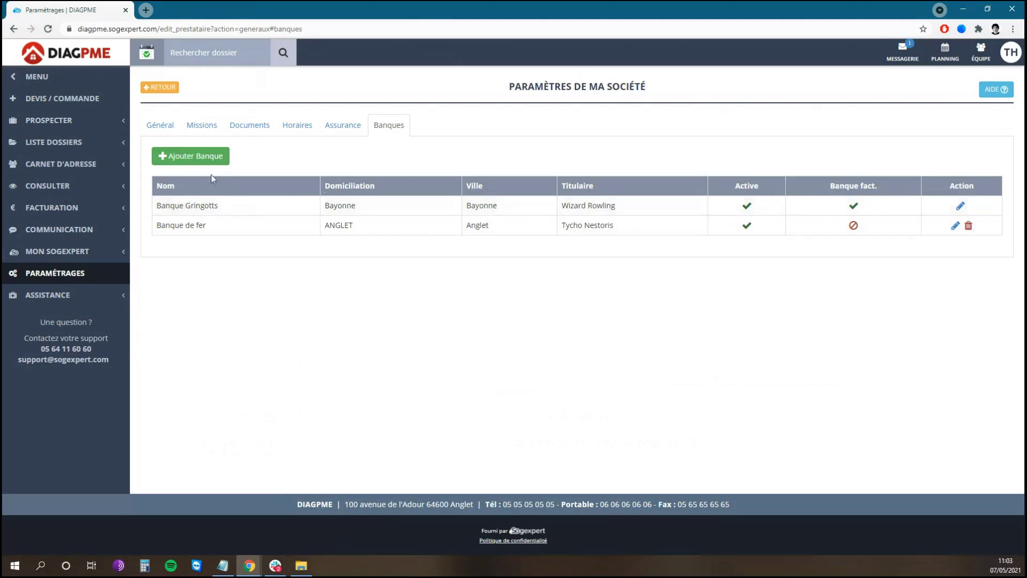
pyautogui.click(194, 160)
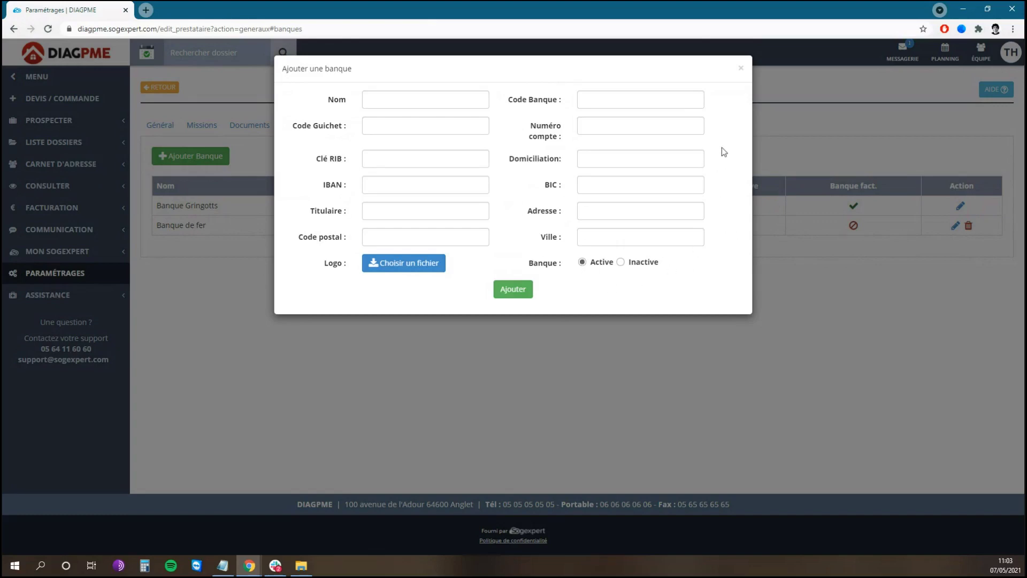
pyautogui.click(741, 68)
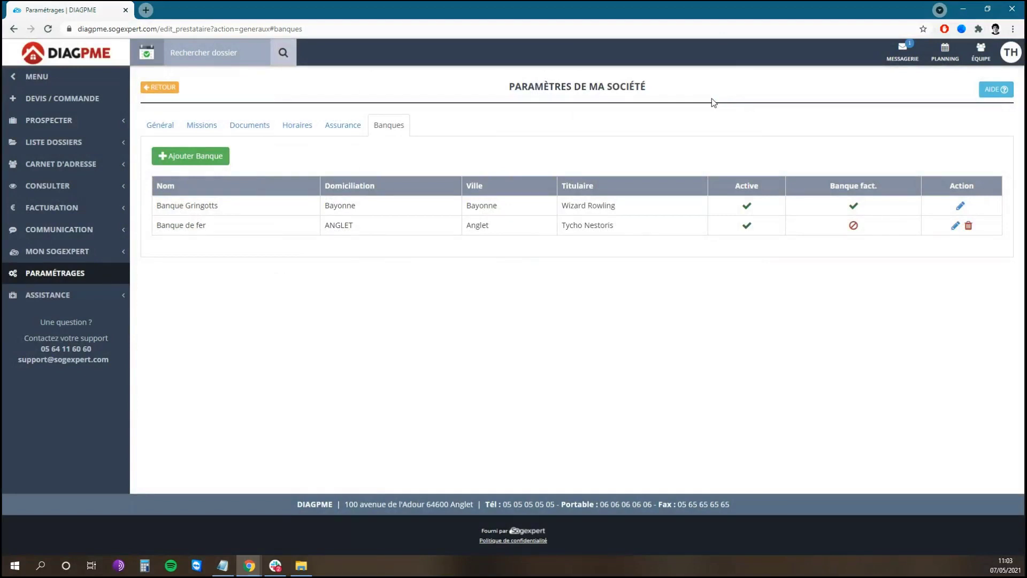
# - Open Liste des bordereaux under Facturation, showing slips 00064 (cheque) and 00036 (cash)
pyautogui.click(109, 212)
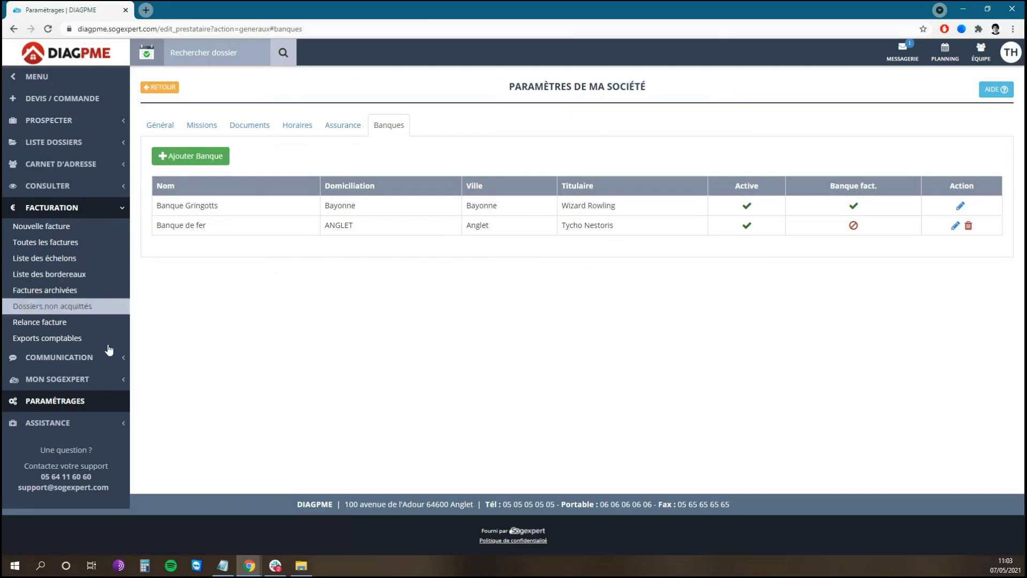
pyautogui.click(80, 278)
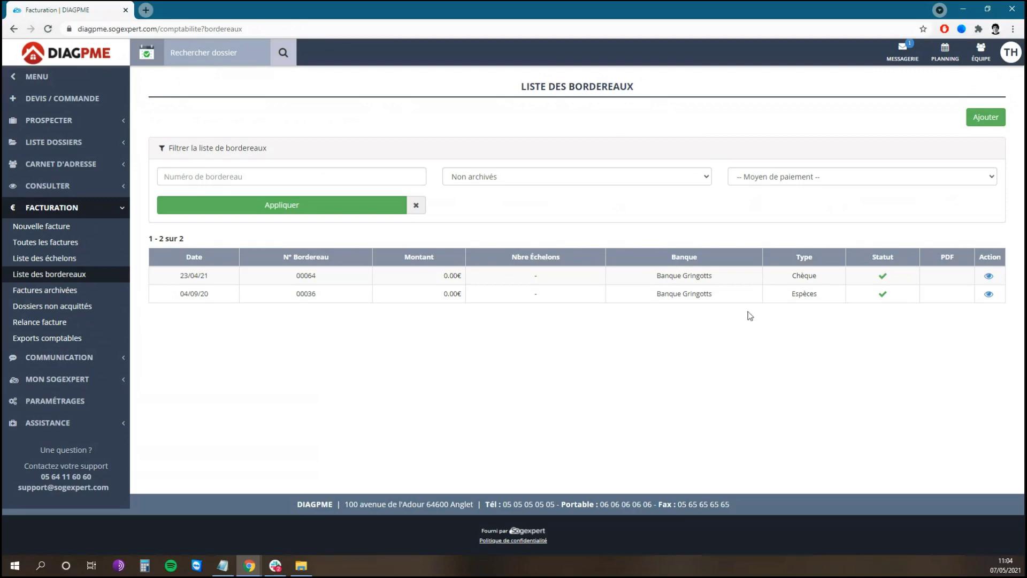
pyautogui.click(983, 127)
pyautogui.click(415, 112)
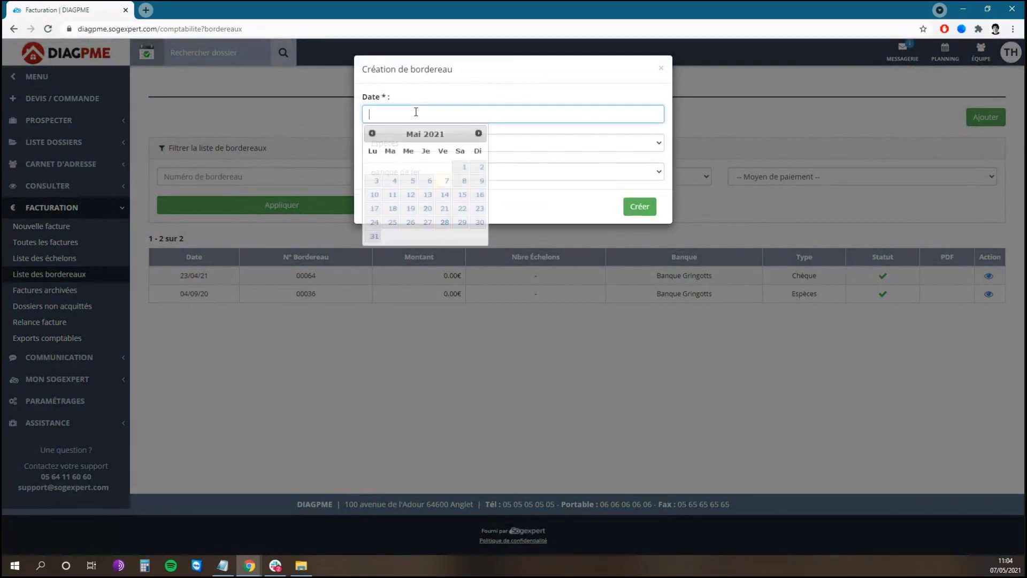
pyautogui.click(443, 182)
pyautogui.click(428, 145)
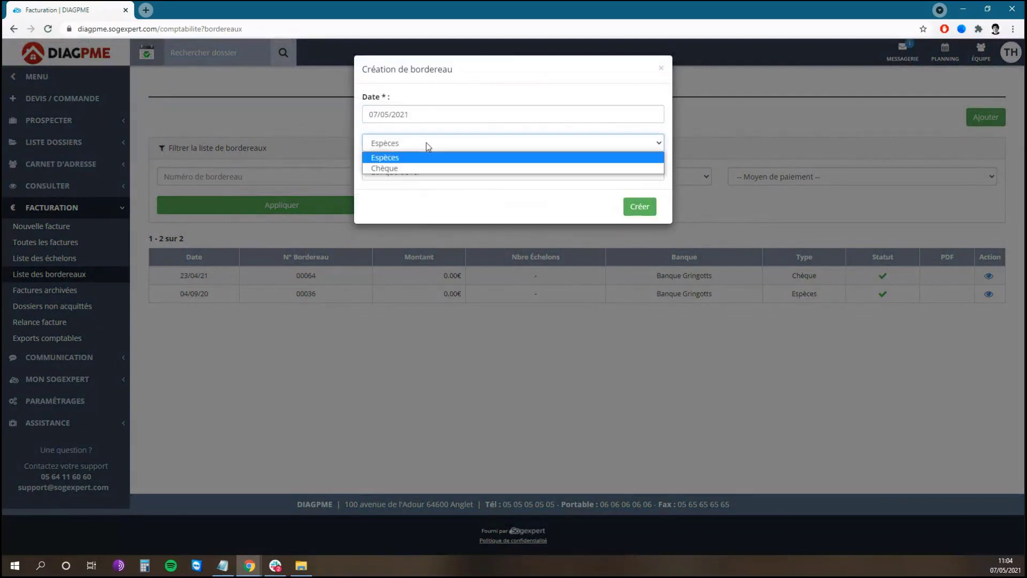
pyautogui.click(416, 160)
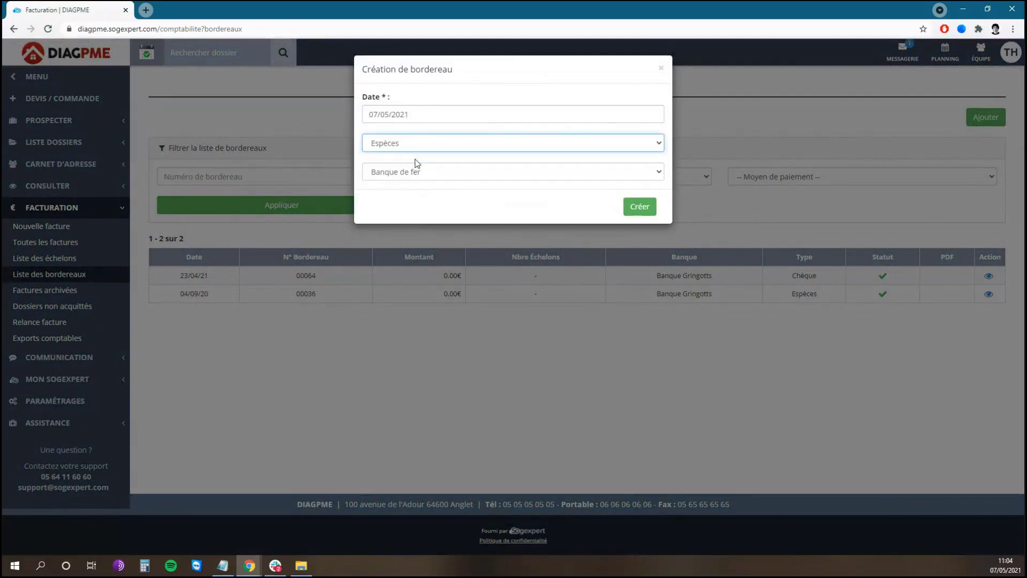
pyautogui.click(431, 174)
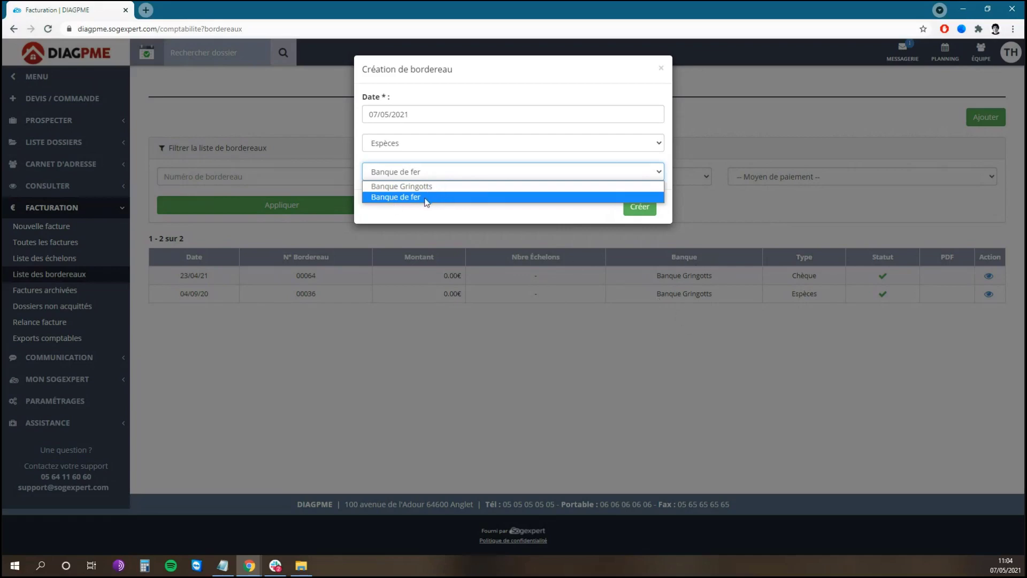
pyautogui.click(663, 70)
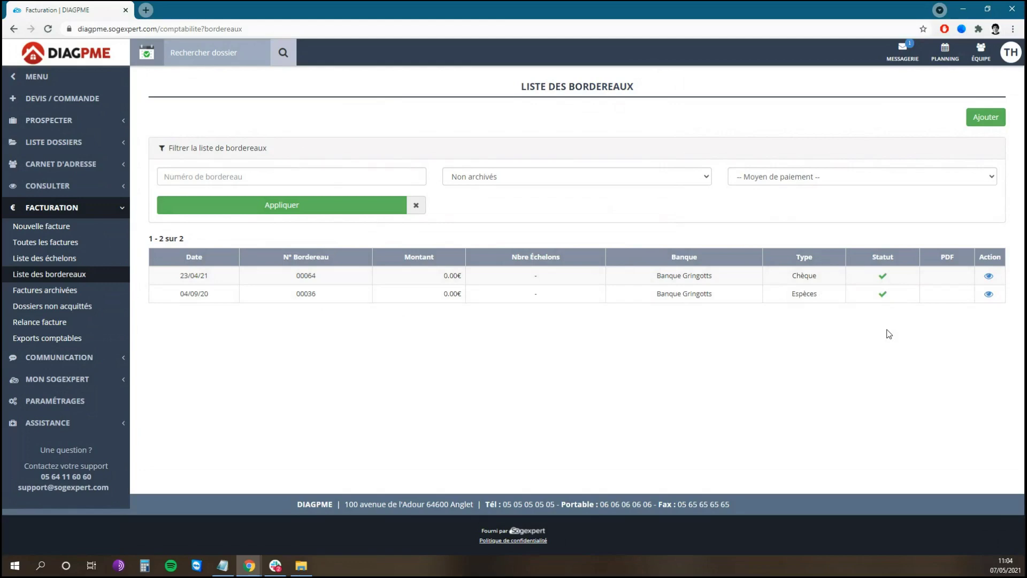
# - Return to the list of 53 dossiers in progress and scroll through it, with dossier 5119 paid 3/3
pyautogui.click(93, 58)
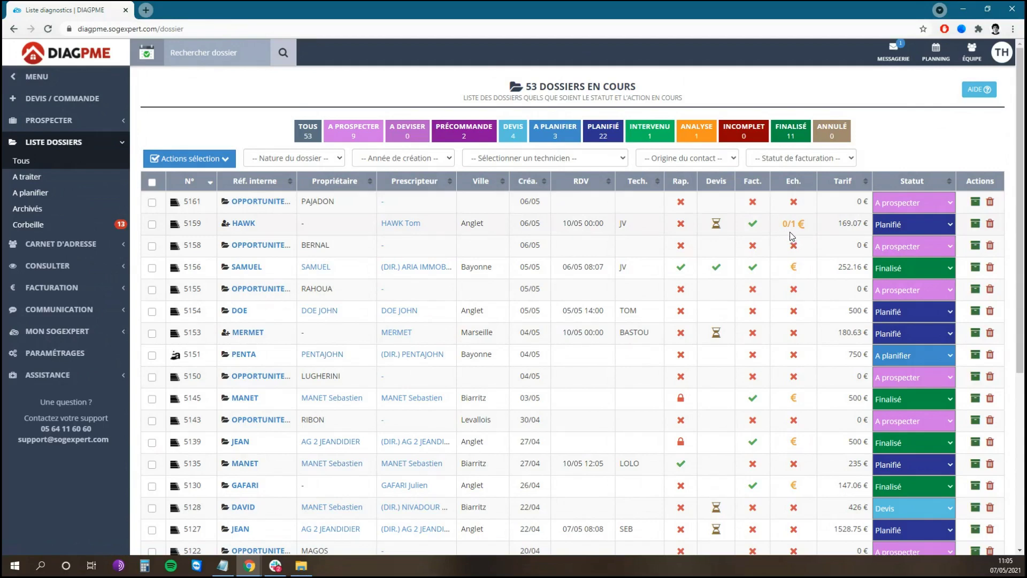
pyautogui.scroll(-4, 810, 238)
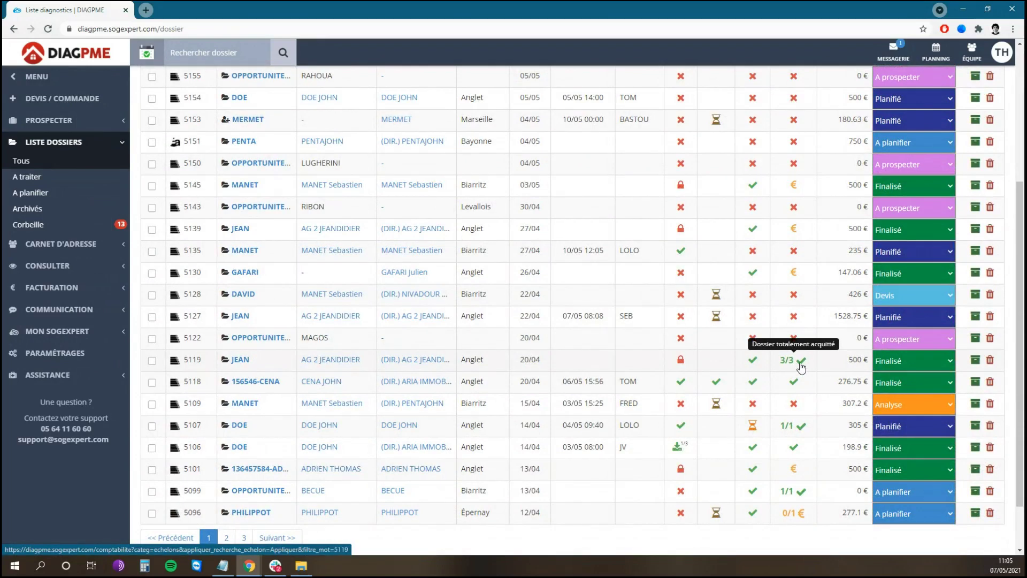
pyautogui.scroll(4, 801, 366)
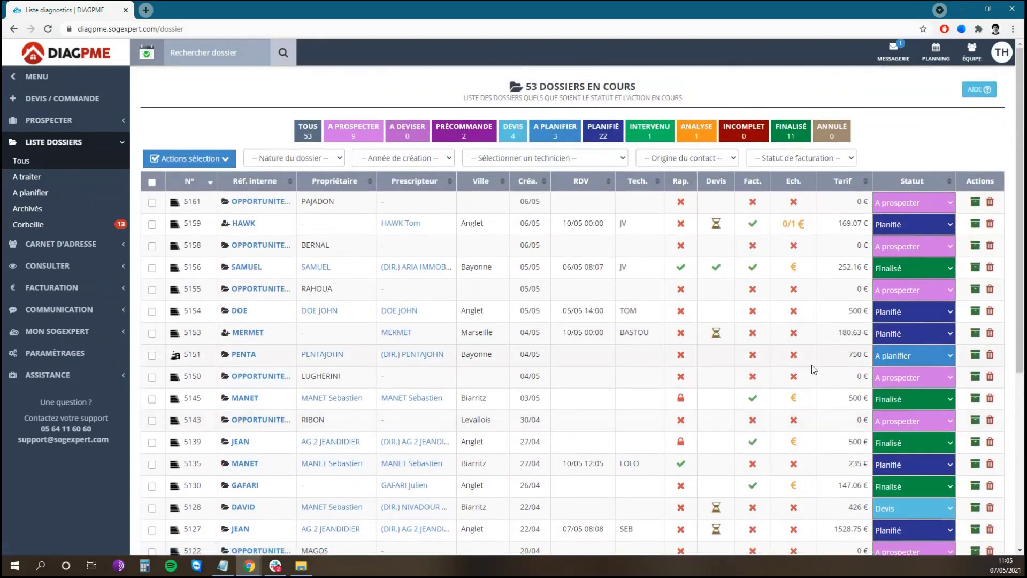
# - Filter to Intervenu dossiers, open dossier 5081 and start a new invoice from its invoices list
pyautogui.click(649, 131)
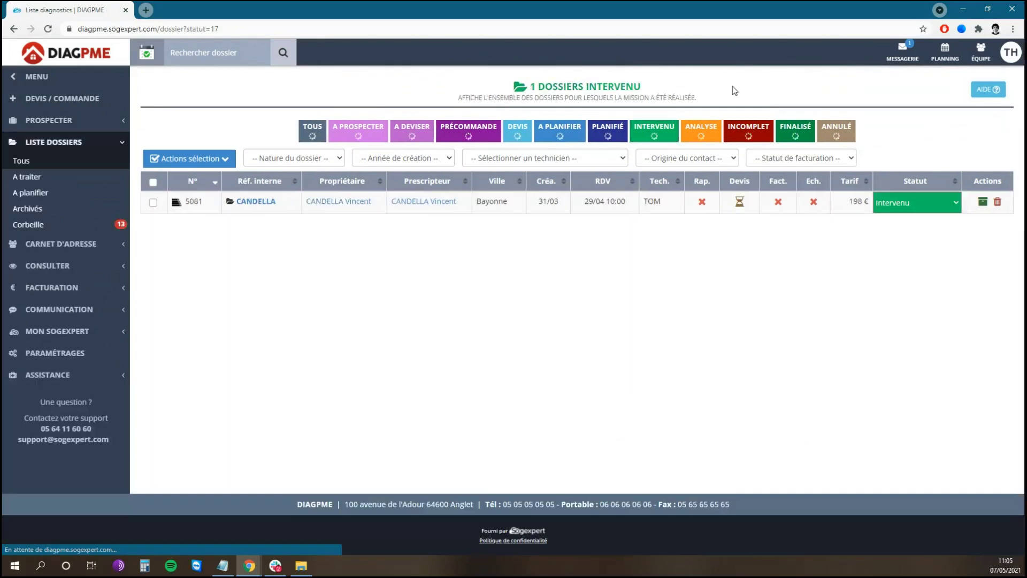
pyautogui.click(251, 203)
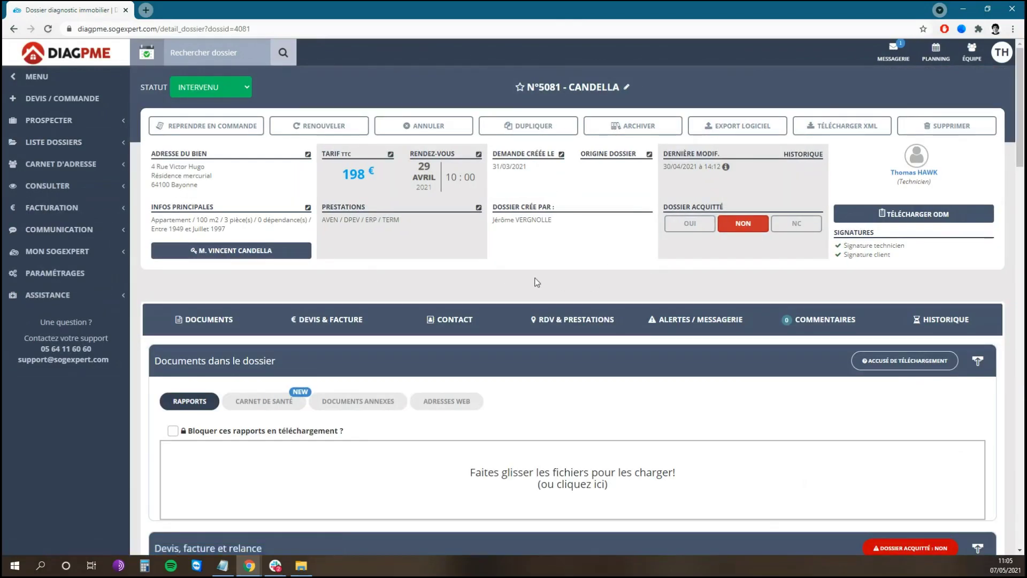
pyautogui.click(339, 324)
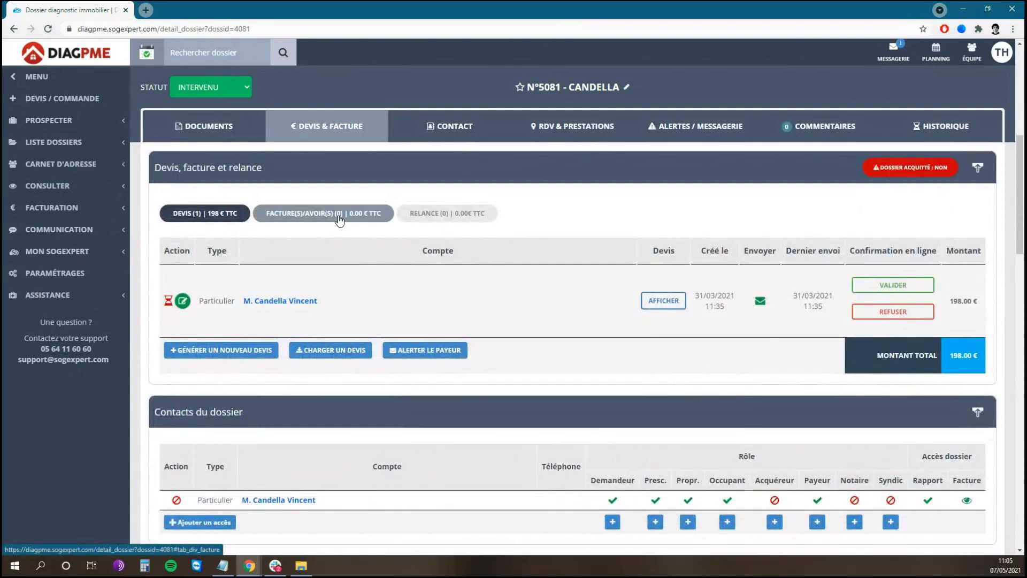
pyautogui.click(339, 219)
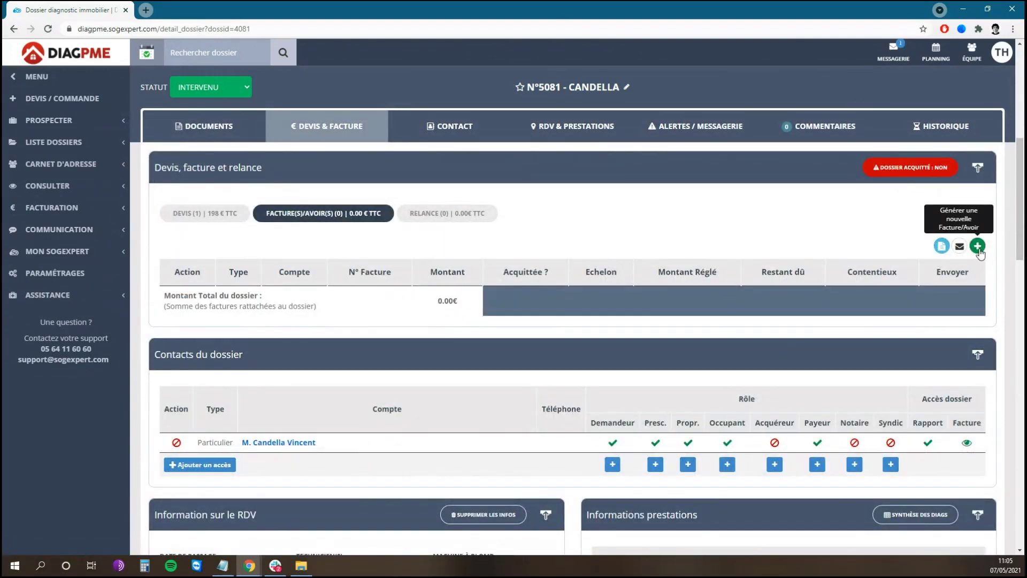
pyautogui.click(977, 246)
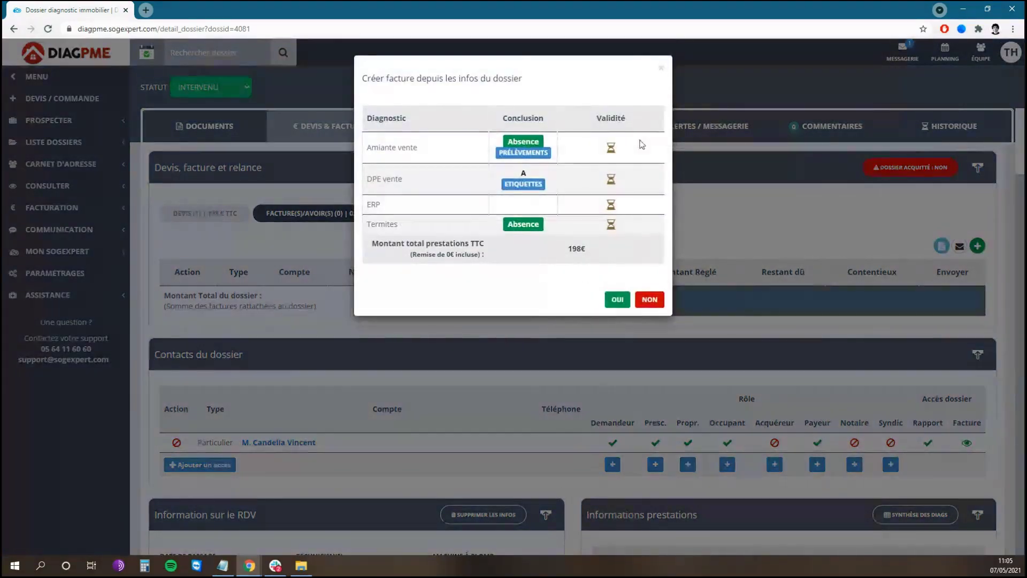
# - Create the invoice from the dossier details and add an ANALYSE AMIANTE line at 50 € HT
pyautogui.click(617, 301)
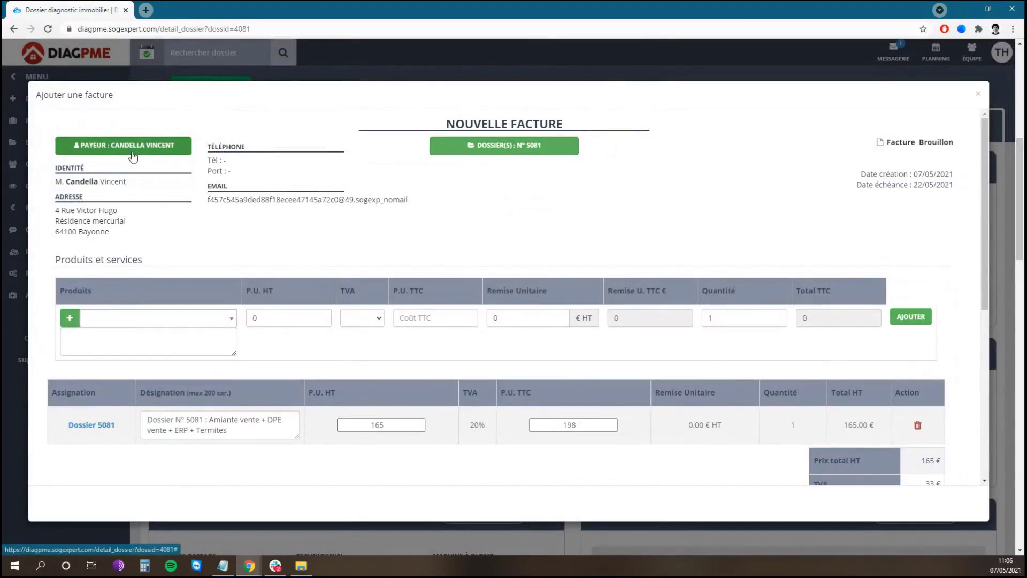
pyautogui.scroll(-2, 560, 206)
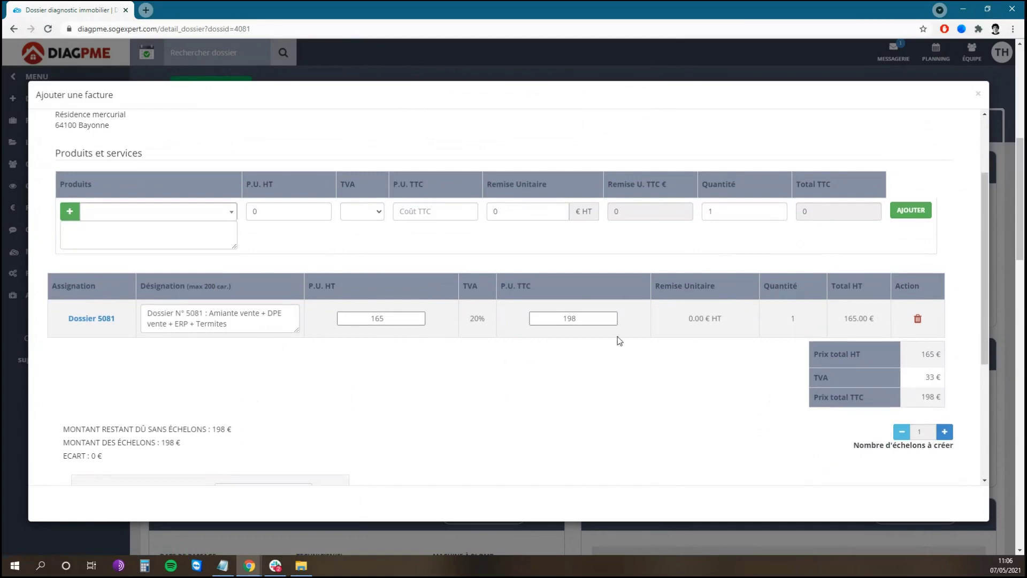
pyautogui.click(218, 218)
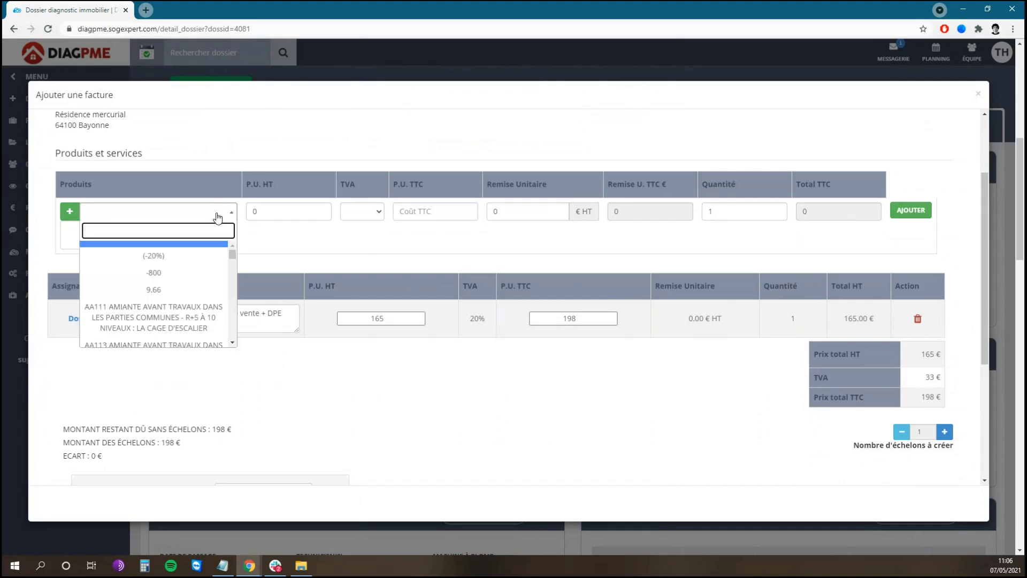
pyautogui.write('analy')
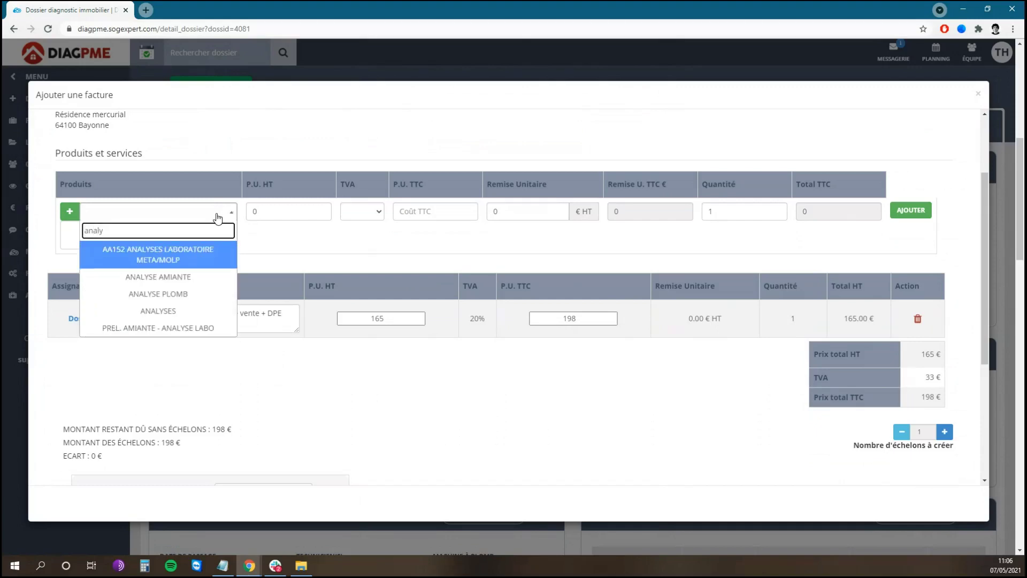
pyautogui.click(192, 278)
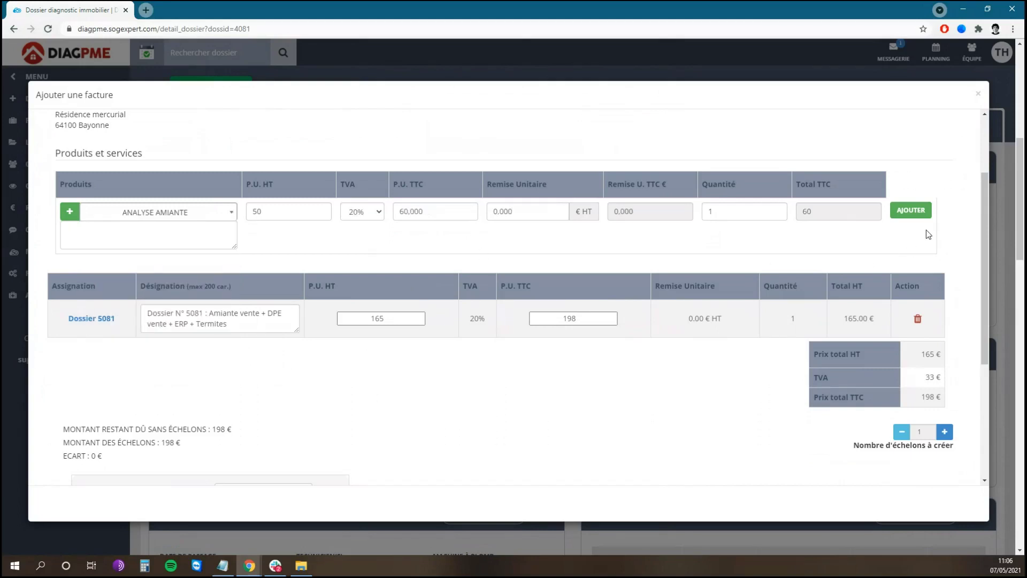
pyautogui.click(911, 217)
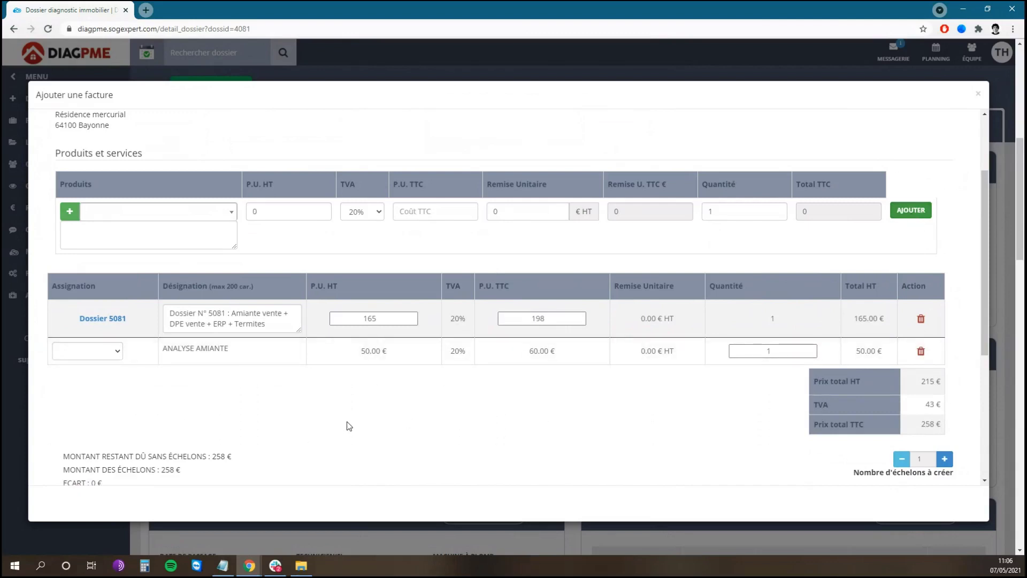
# - Assign the ANALYSE AMIANTE line to Dossier 5081
pyautogui.click(117, 353)
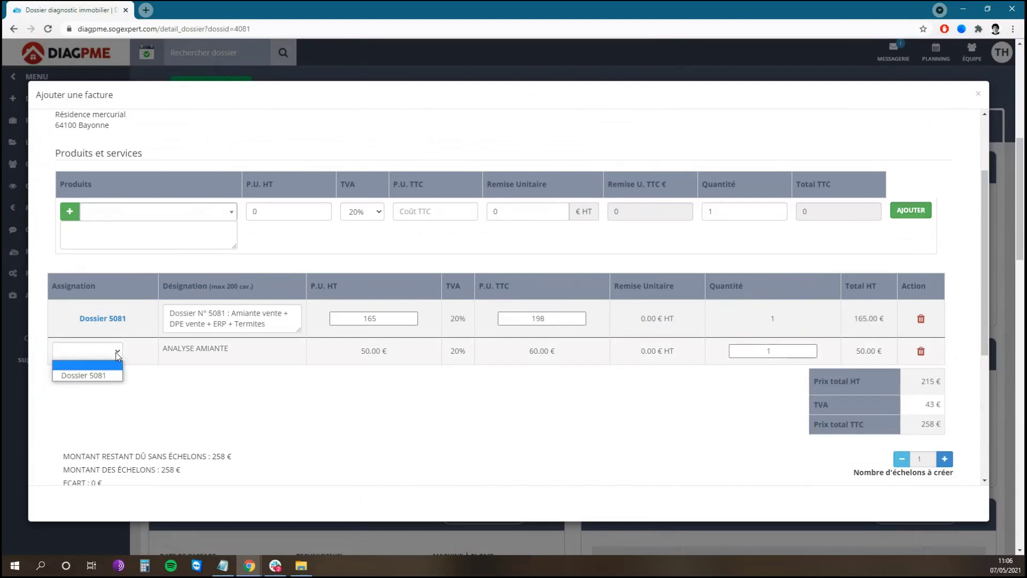
pyautogui.click(99, 376)
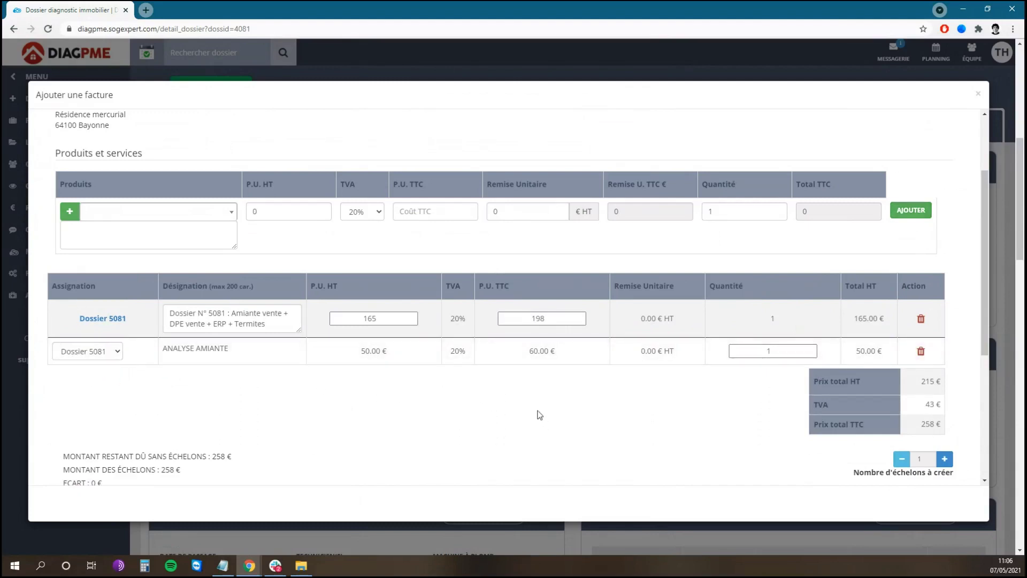
pyautogui.scroll(-3, 734, 377)
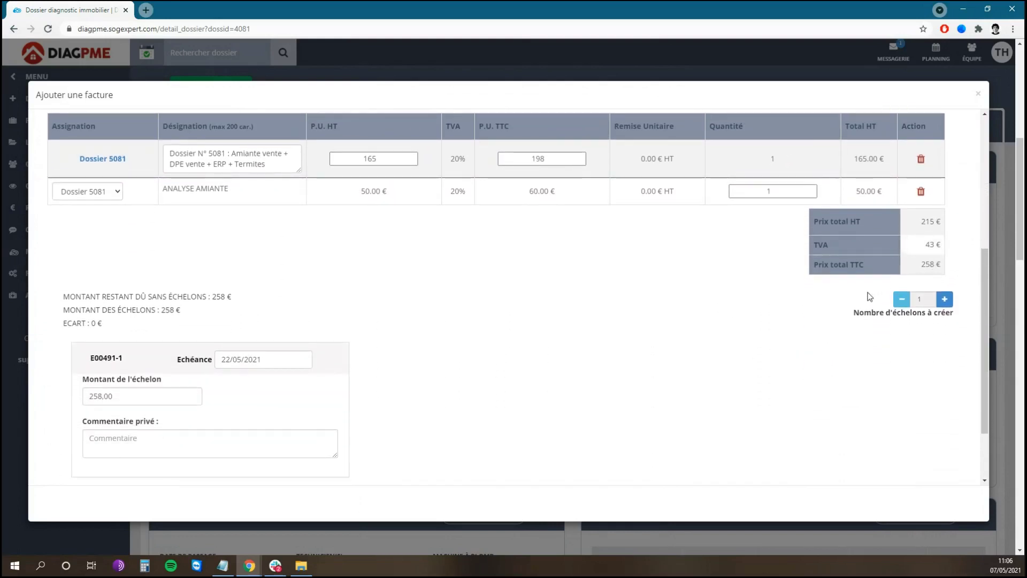
pyautogui.scroll(-2, 871, 296)
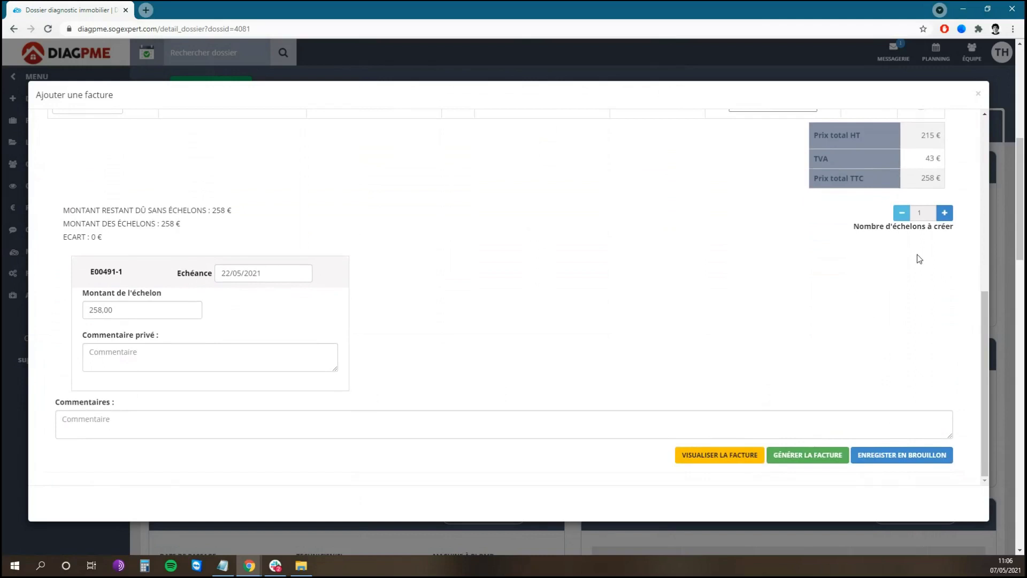
# - Split the 258 € into 150 € and 108 € instalments and request an invoice preview
pyautogui.click(945, 213)
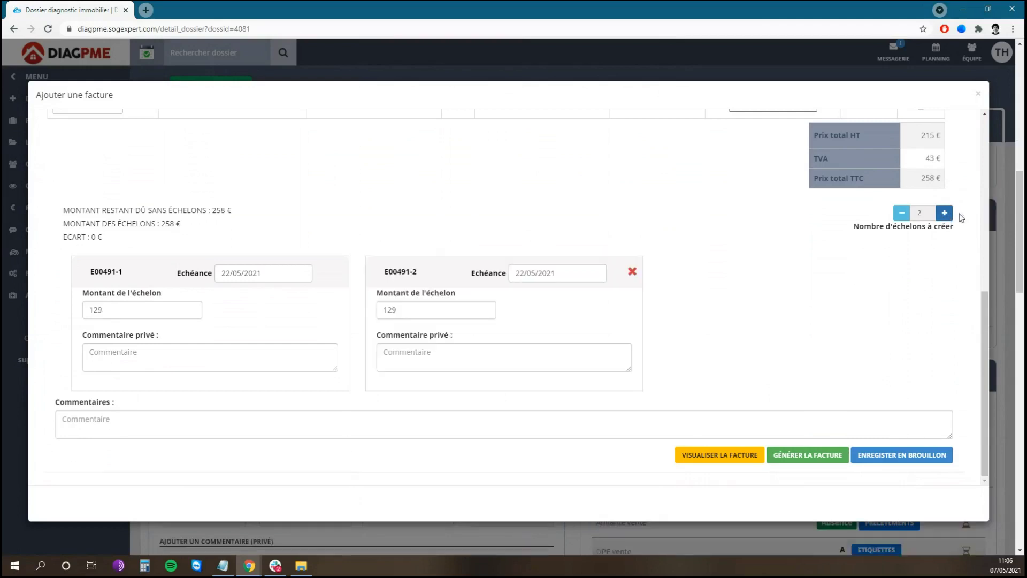
pyautogui.click(945, 214)
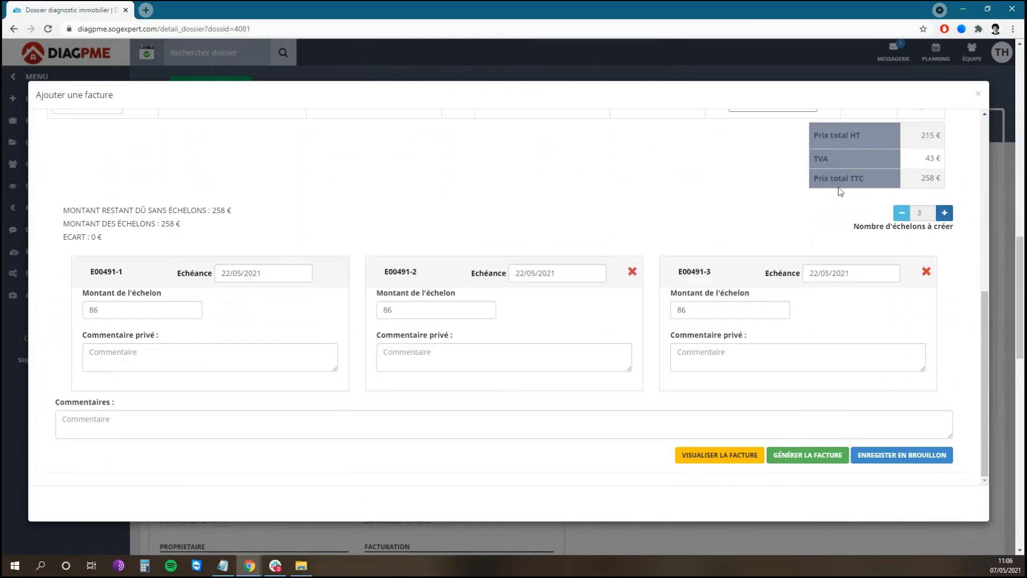
pyautogui.click(907, 215)
pyautogui.click(909, 215)
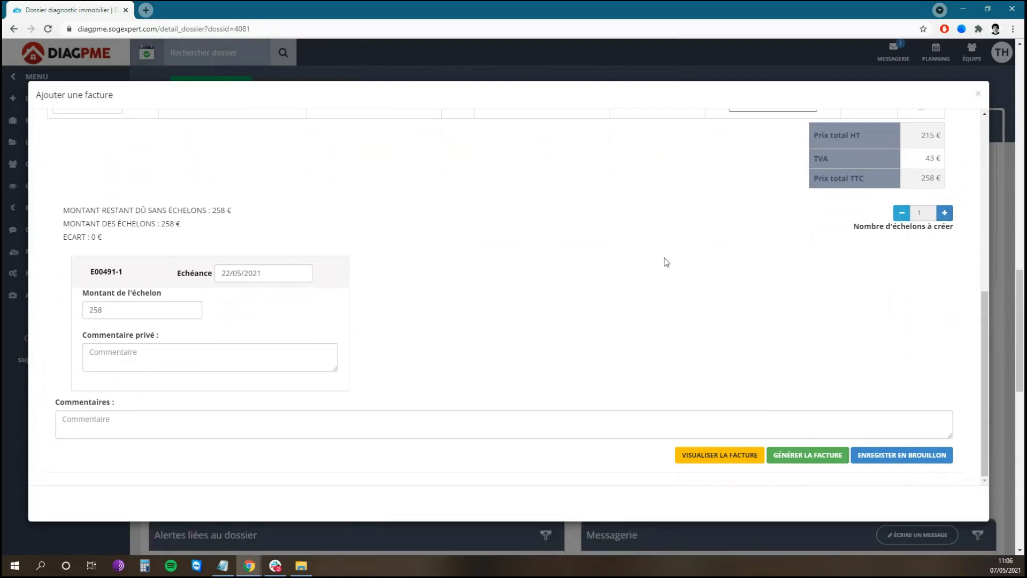
pyautogui.moveTo(144, 313); pyautogui.dragTo(91, 314)
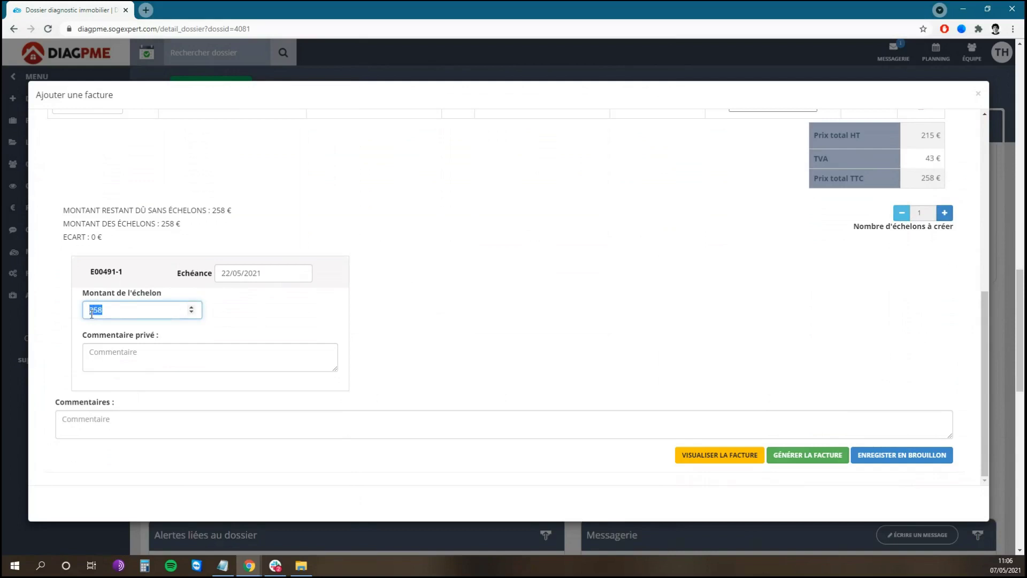
pyautogui.write('150')
pyautogui.click(219, 240)
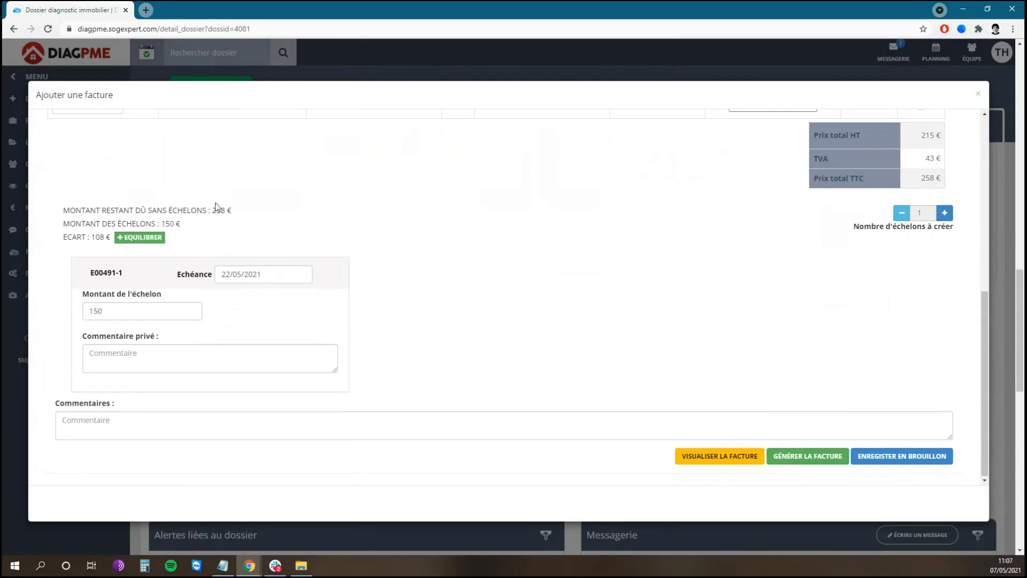
pyautogui.click(146, 238)
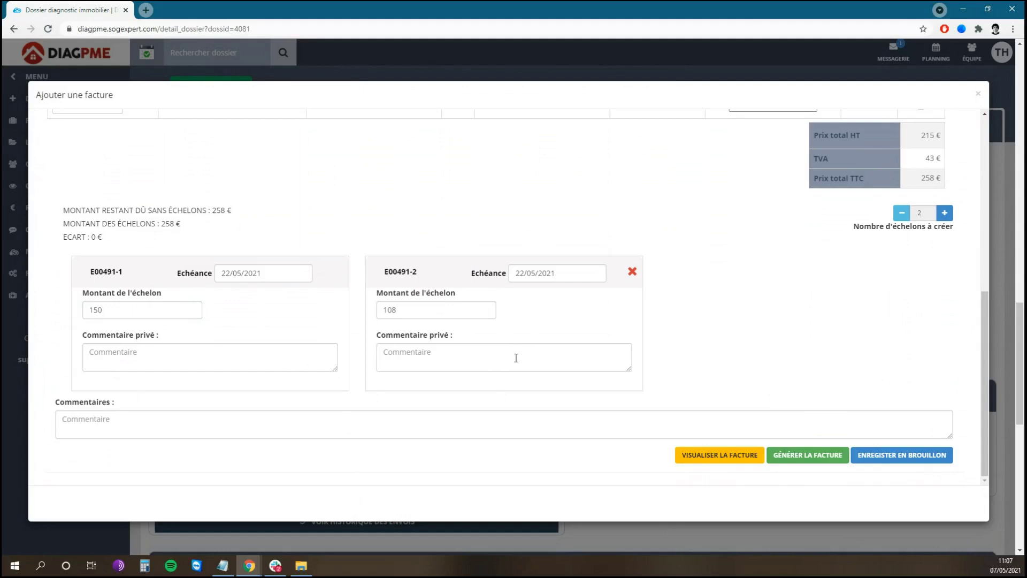
pyautogui.click(358, 416)
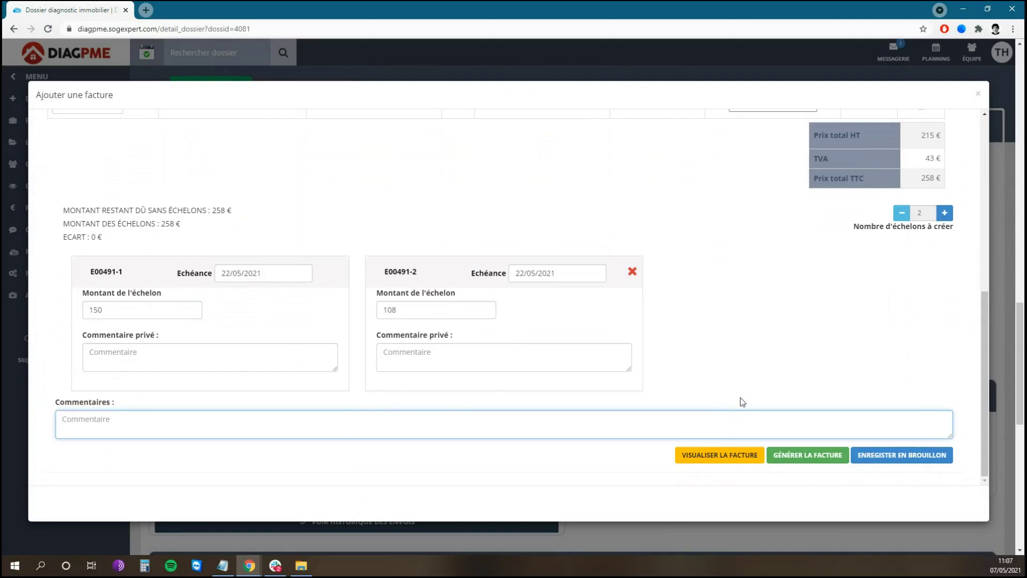
pyautogui.click(722, 456)
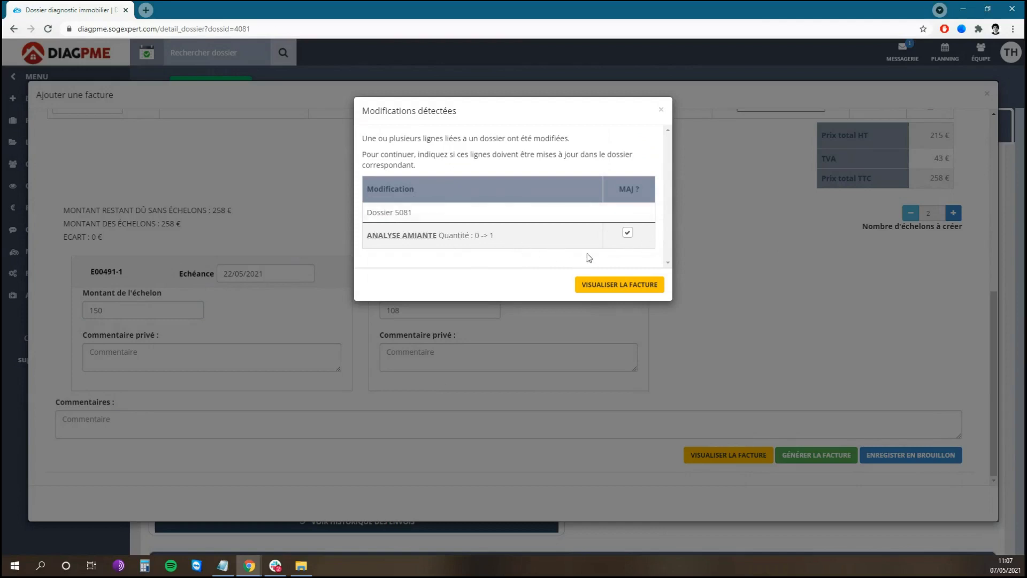
# - Confirm the dossier 5081 update and review the preview's 150€ and 108€ instalments due 22/05/2021
pyautogui.click(621, 285)
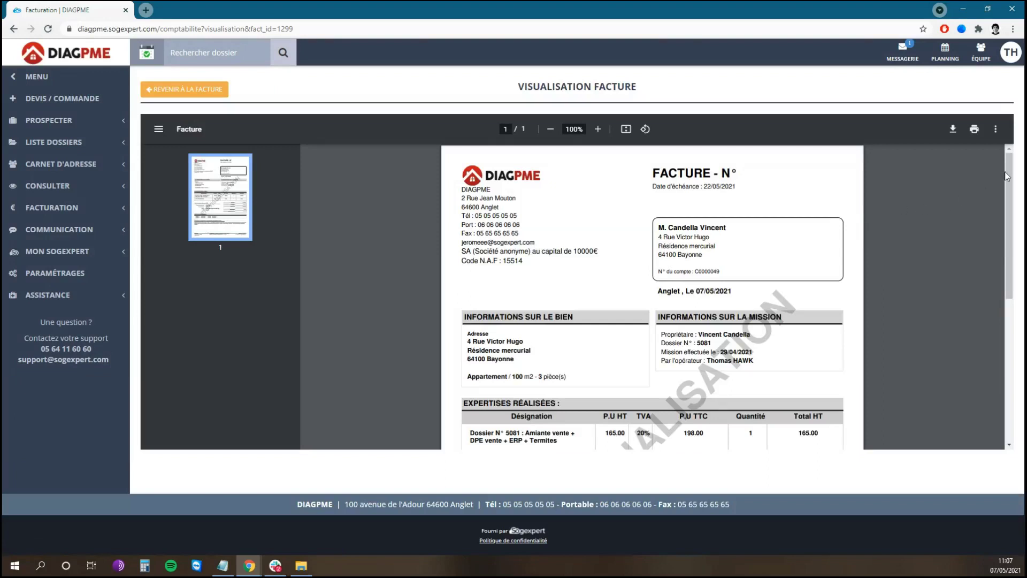
pyautogui.moveTo(1007, 177); pyautogui.dragTo(1011, 265)
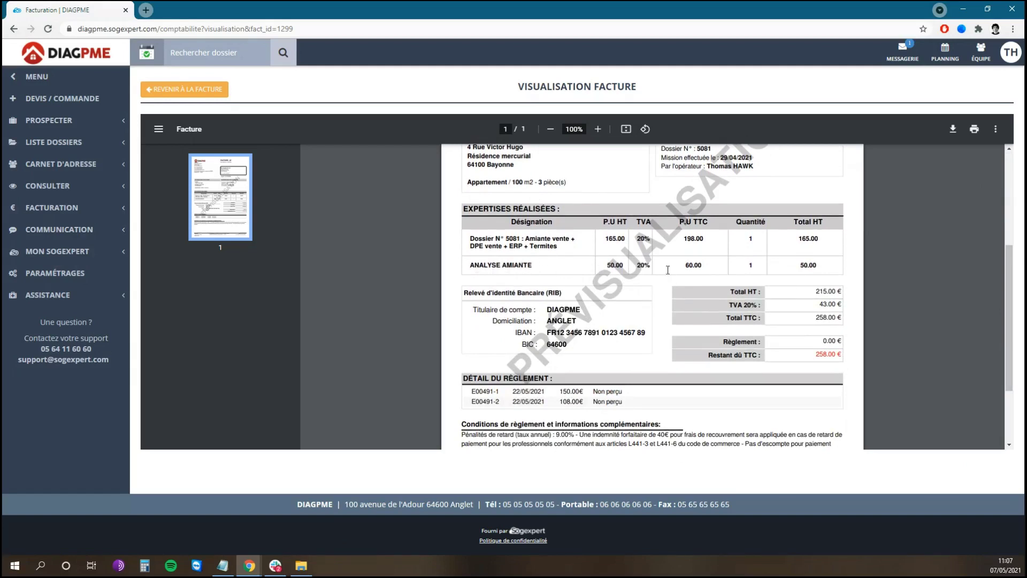
pyautogui.scroll(-1, 589, 300)
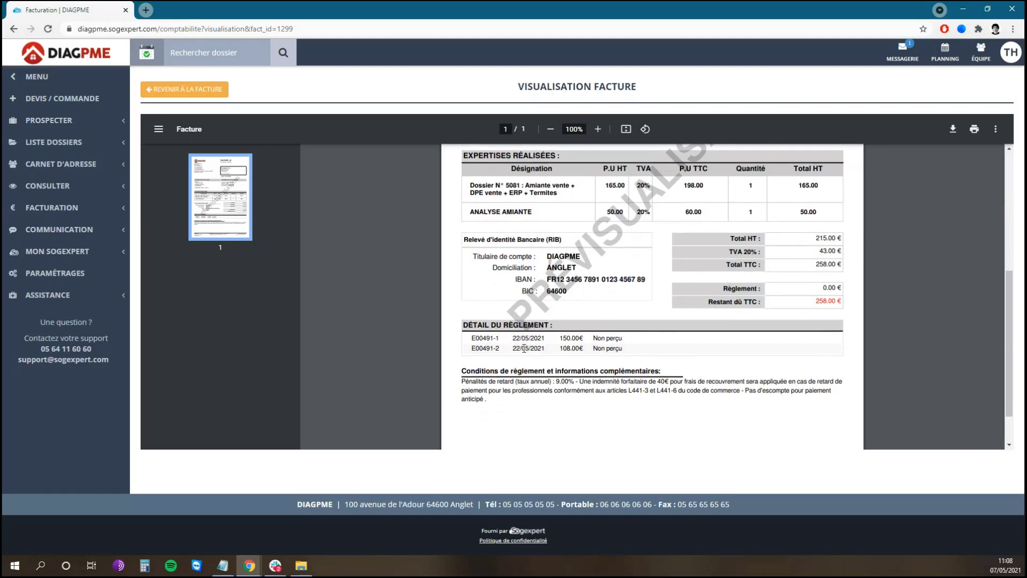
# - Change instalment E00491-2's due date to 10/06/2021
pyautogui.click(197, 92)
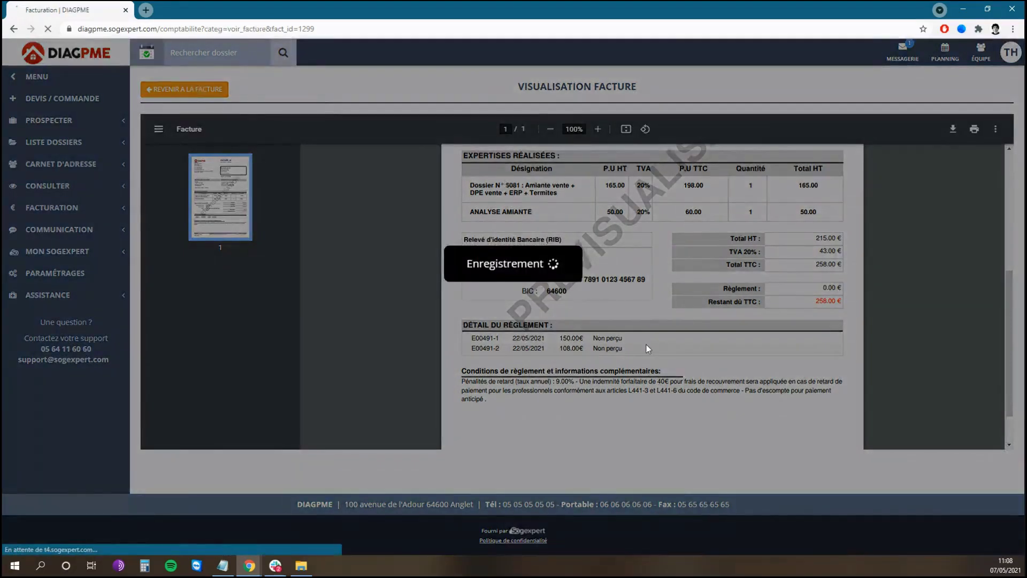
pyautogui.scroll(-5, 651, 342)
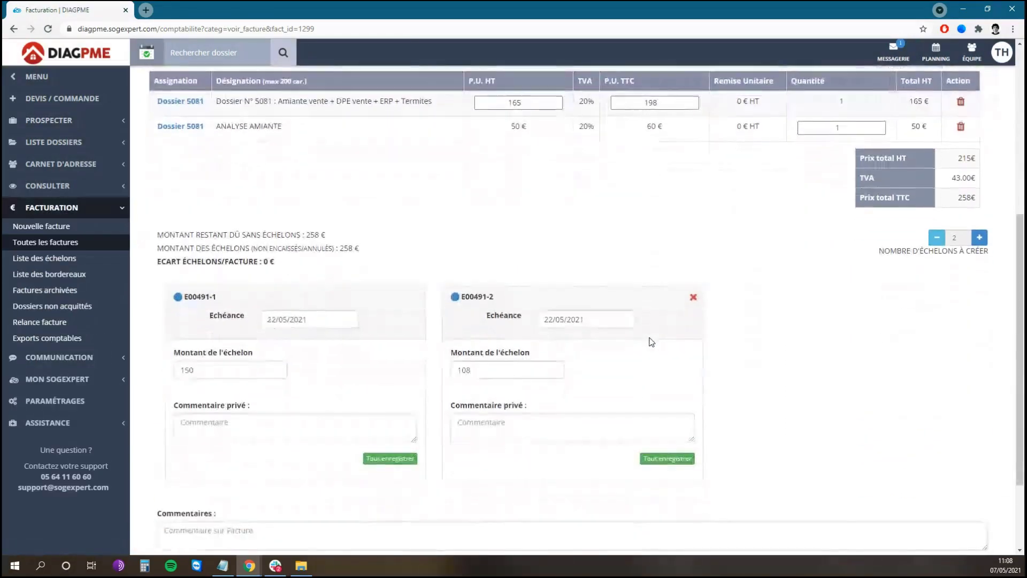
pyautogui.click(595, 320)
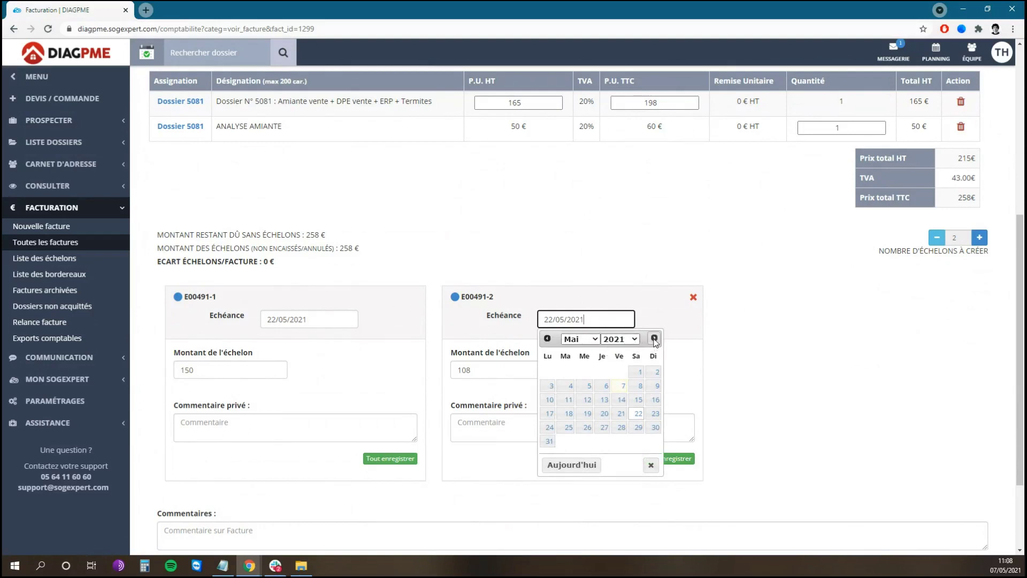
pyautogui.click(654, 338)
pyautogui.click(603, 386)
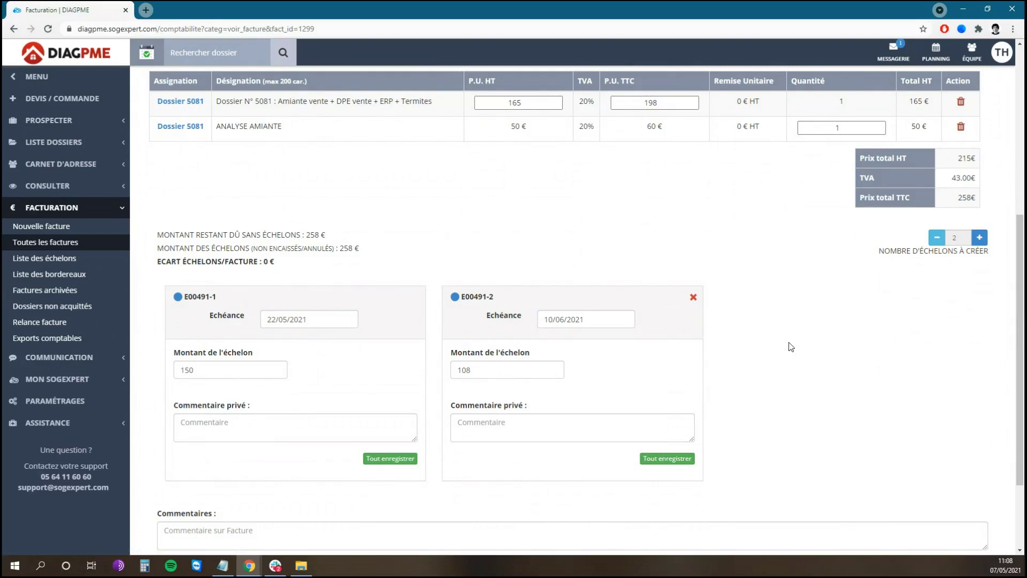
# - Save the 258.00€ invoice as a draft and return to dossier 5081
pyautogui.scroll(-2, 791, 345)
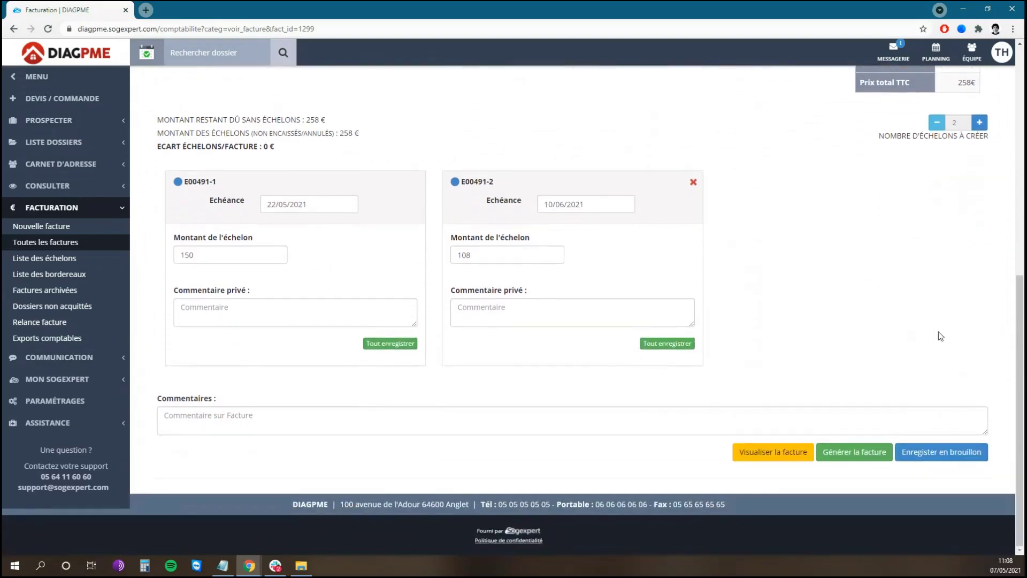
pyautogui.click(950, 453)
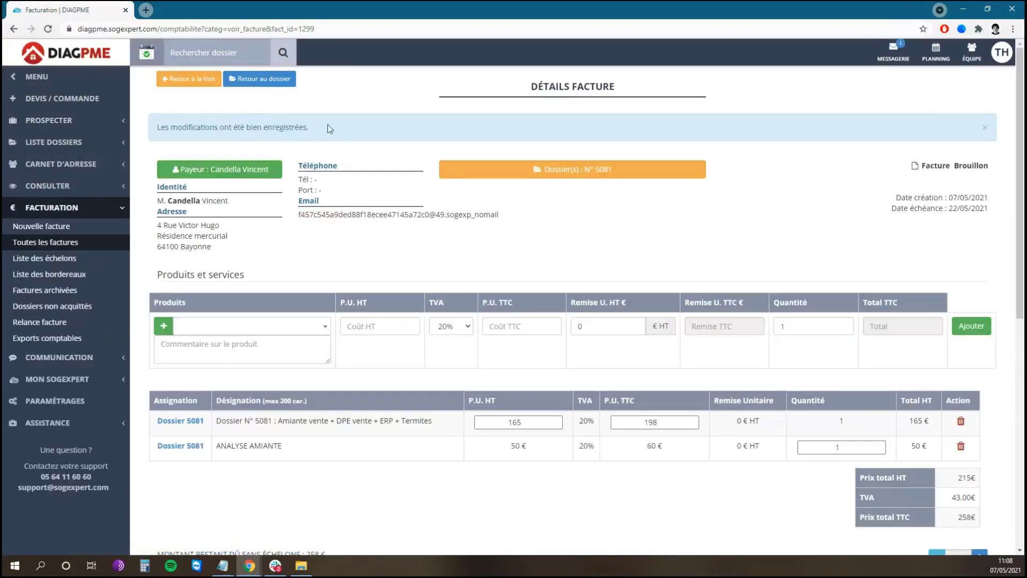
pyautogui.click(279, 86)
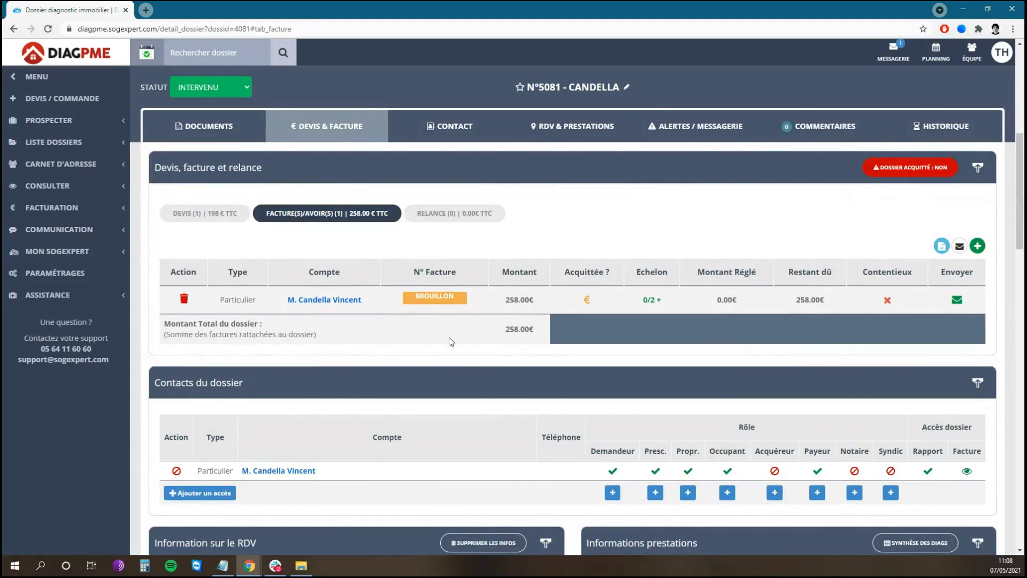
# - Generate the draft as final invoice F00491, totalling 258€ TTC
pyautogui.click(439, 300)
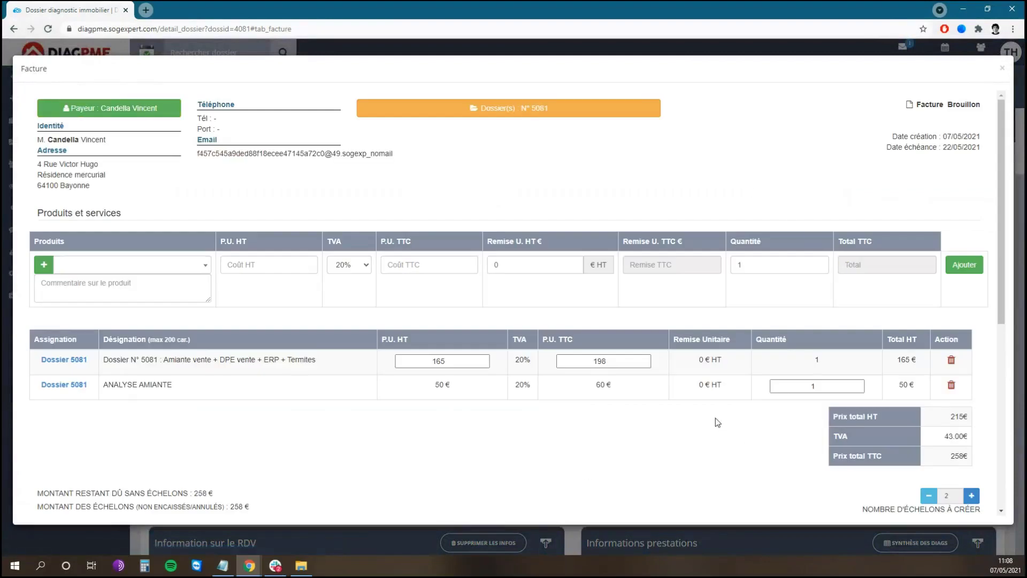
pyautogui.scroll(-6, 716, 417)
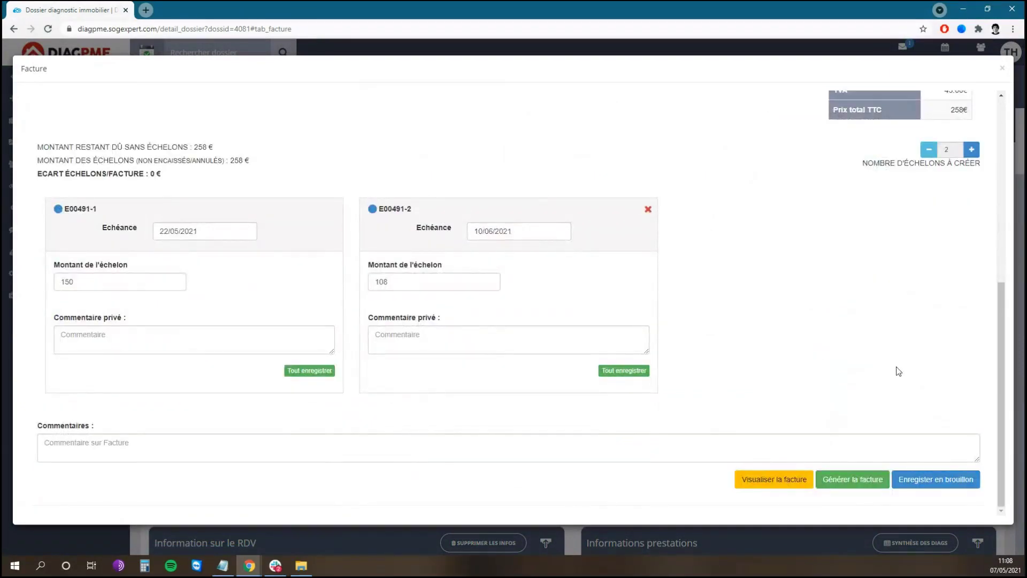
pyautogui.click(854, 485)
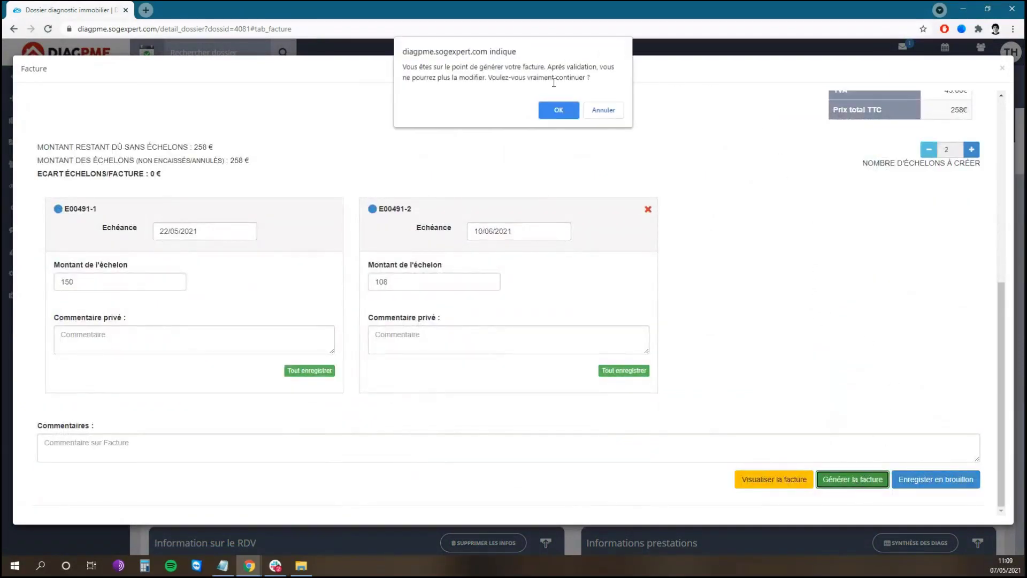
pyautogui.click(558, 110)
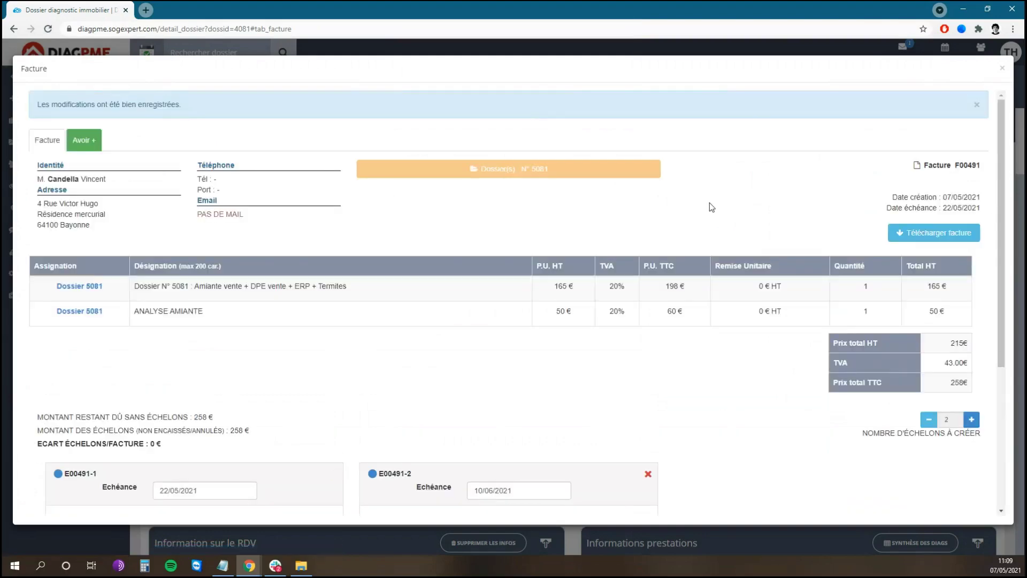
# - Download and review the F00491 invoice PDF, then close the Facture window on the dossier tab
pyautogui.click(937, 238)
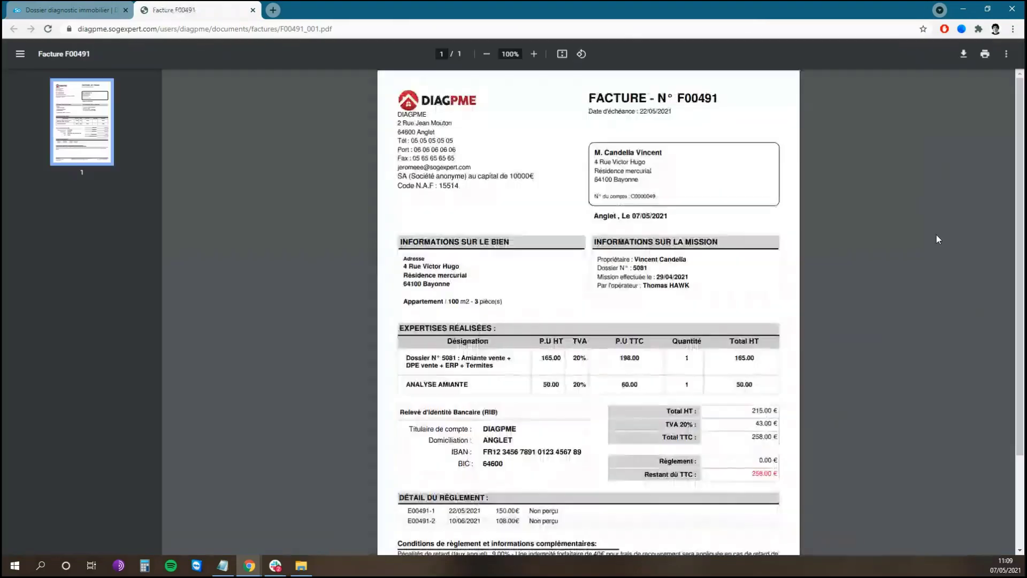
pyautogui.scroll(-1, 880, 189)
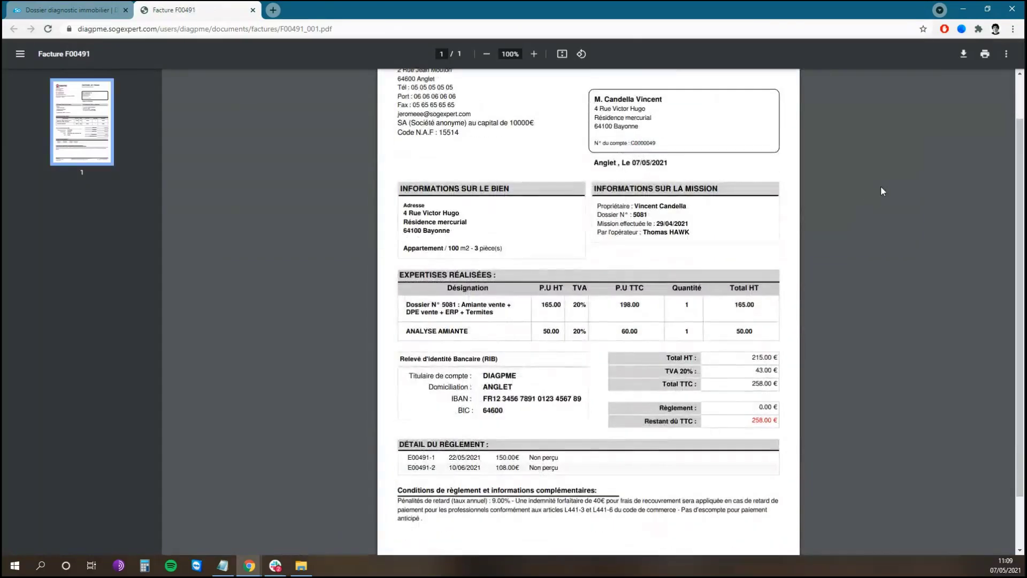
pyautogui.scroll(1, 770, 128)
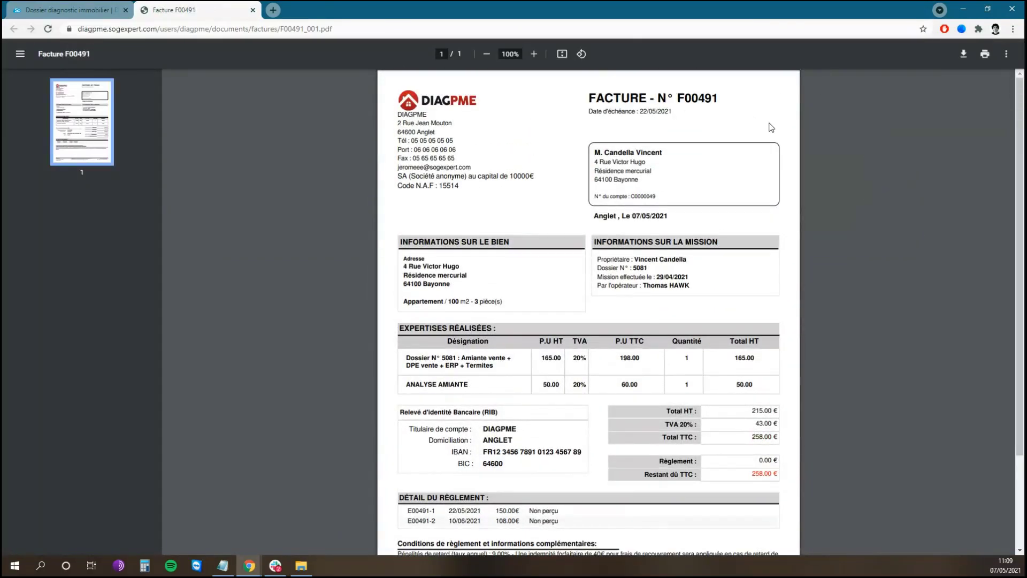
pyautogui.click(83, 8)
pyautogui.click(1002, 68)
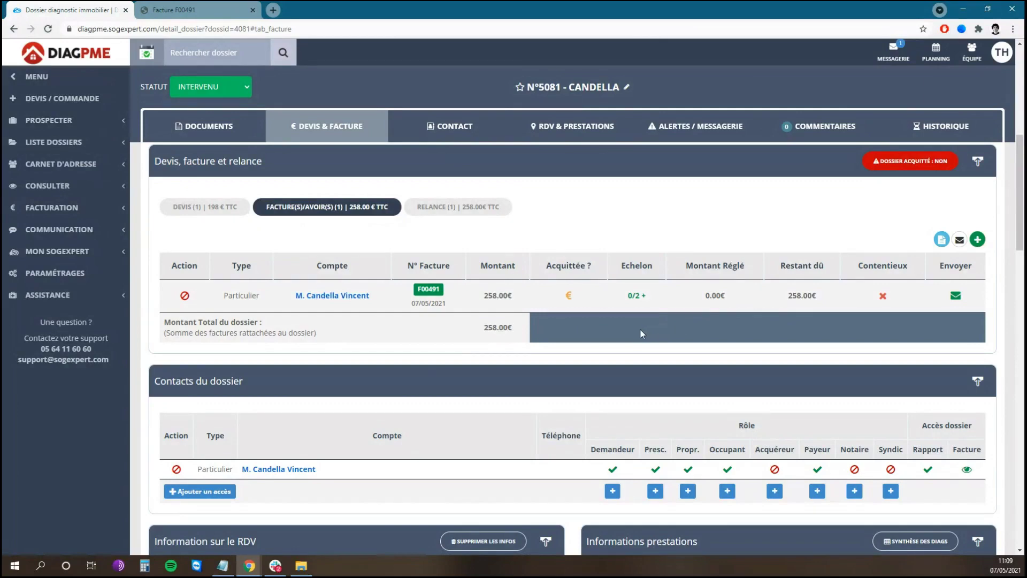
# - Open invoice F00491 from dossier 5081's FACTURE(S)/AVOIR(S) list to see its two instalments
pyautogui.click(474, 209)
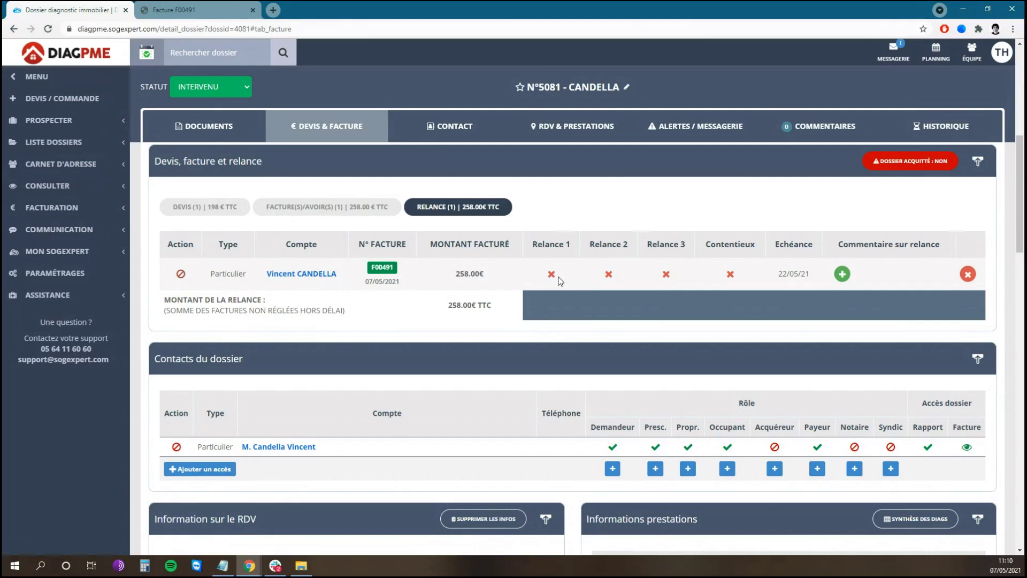
pyautogui.click(52, 208)
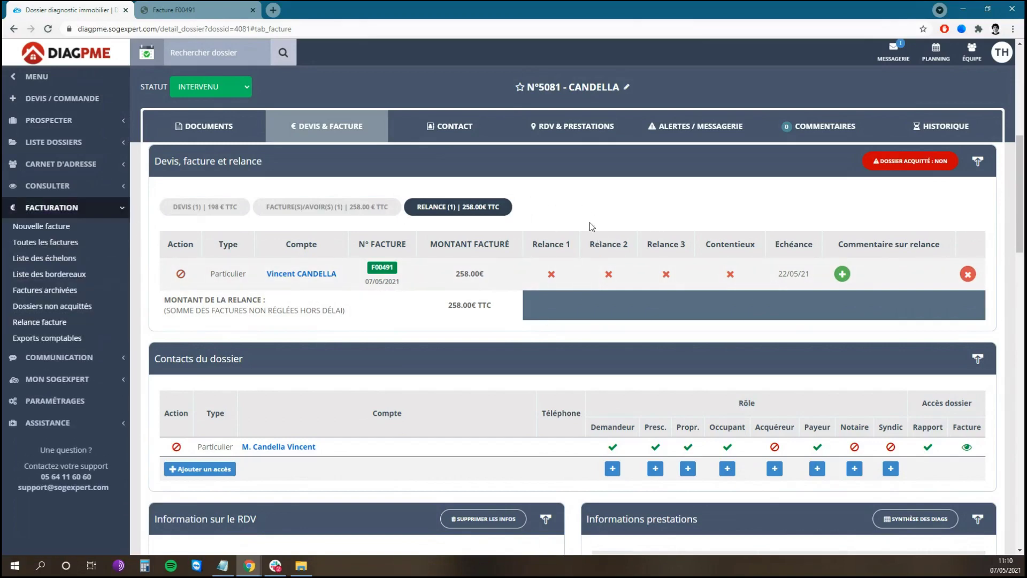
pyautogui.click(370, 206)
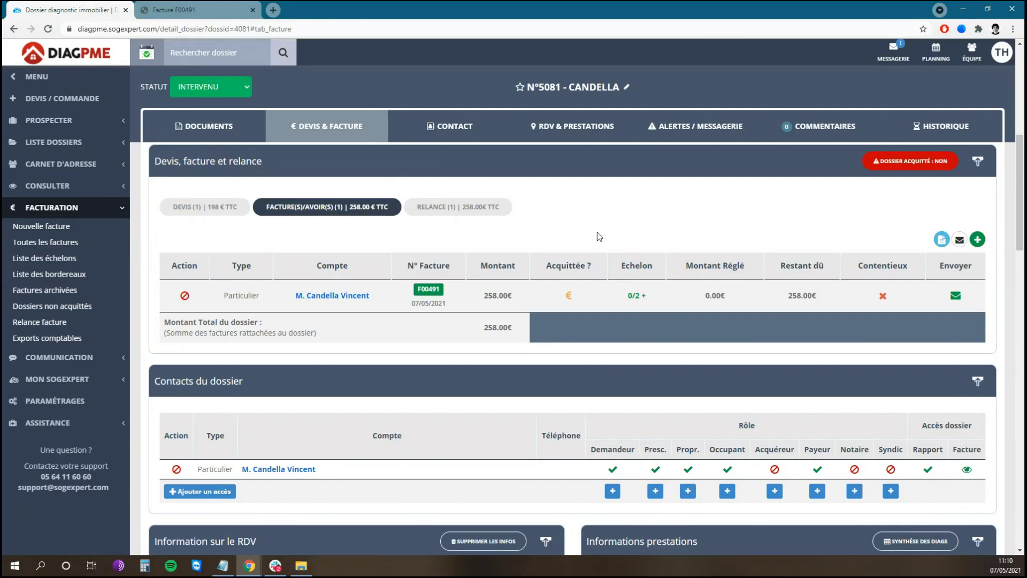
pyautogui.click(429, 292)
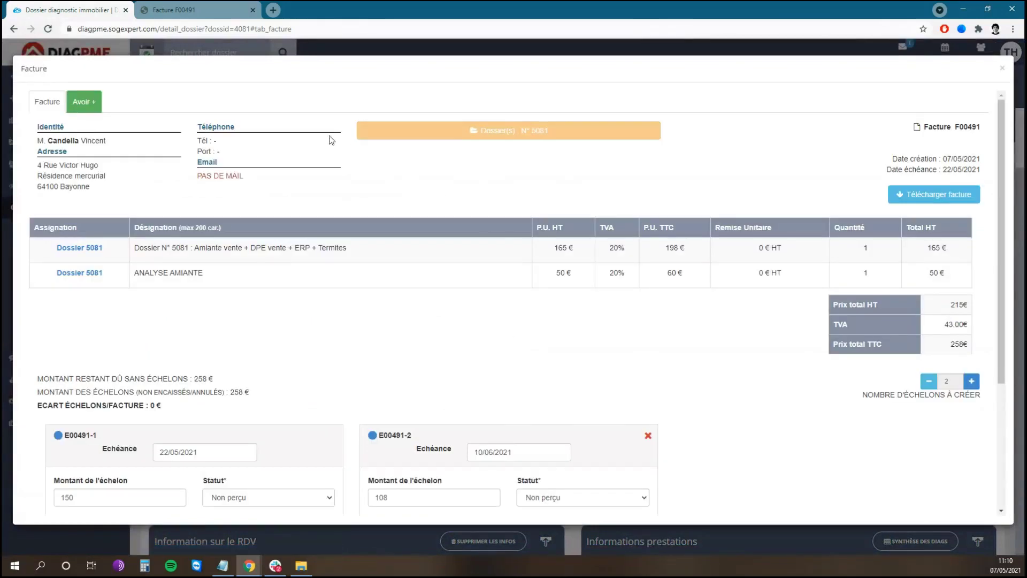
# - Generate credit note A-D-P00123 refunding the full 258€ TTC of invoice F00491
pyautogui.click(92, 109)
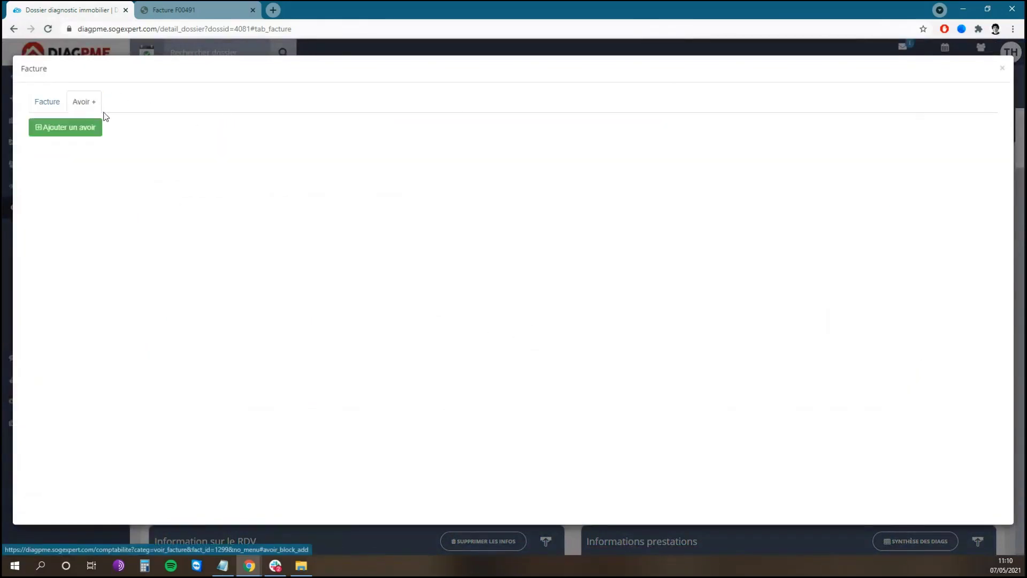
pyautogui.click(76, 132)
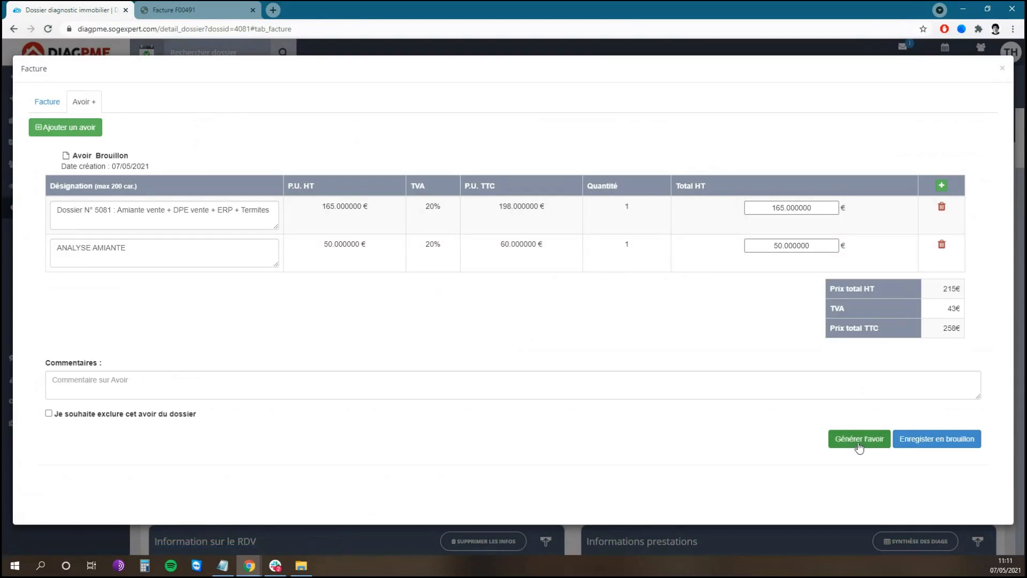
pyautogui.click(296, 390)
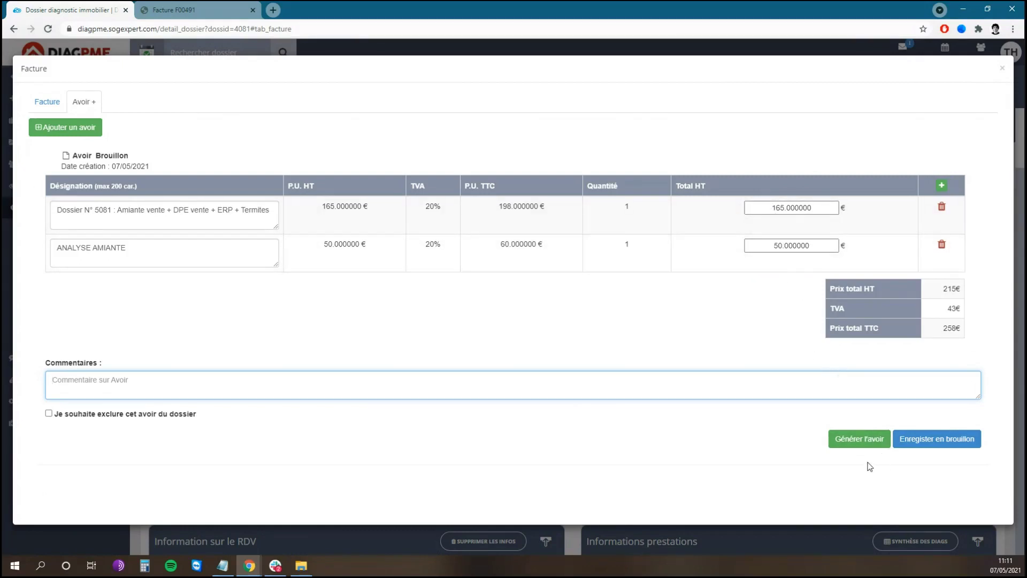
pyautogui.click(864, 444)
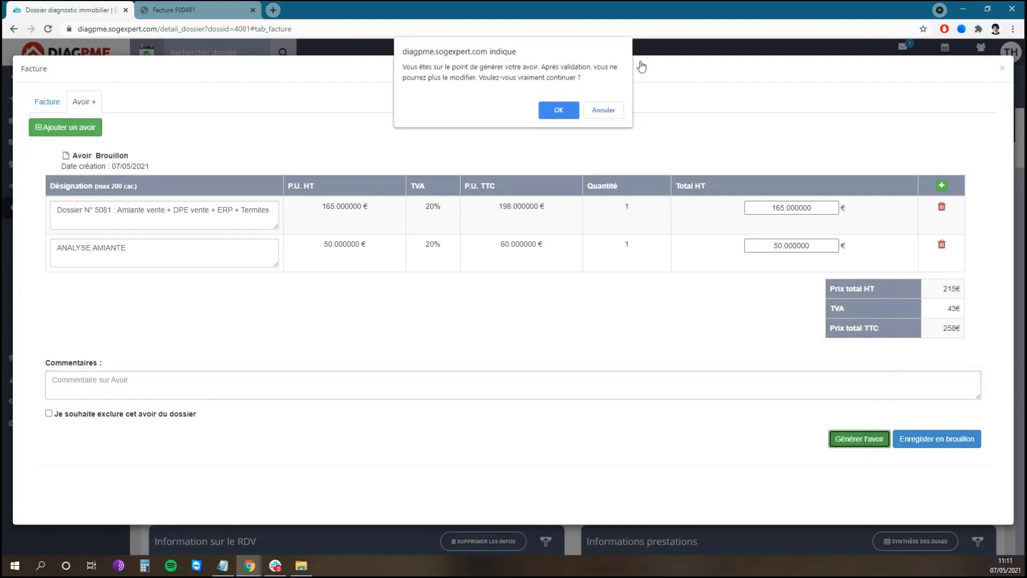
pyautogui.click(560, 111)
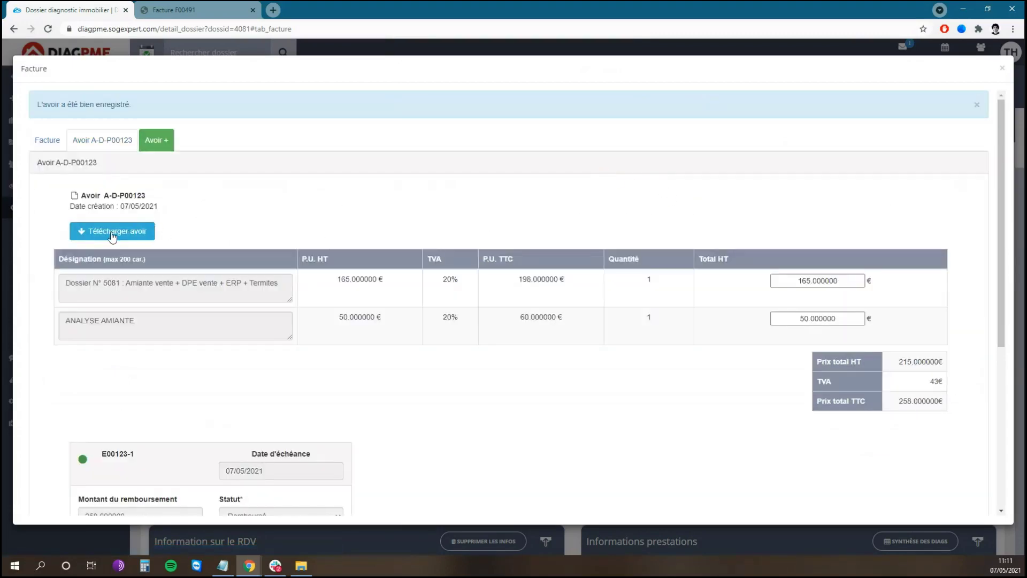
# - Download the A-D-P00123 credit note PDF and return to invoice F00491's details
pyautogui.click(111, 234)
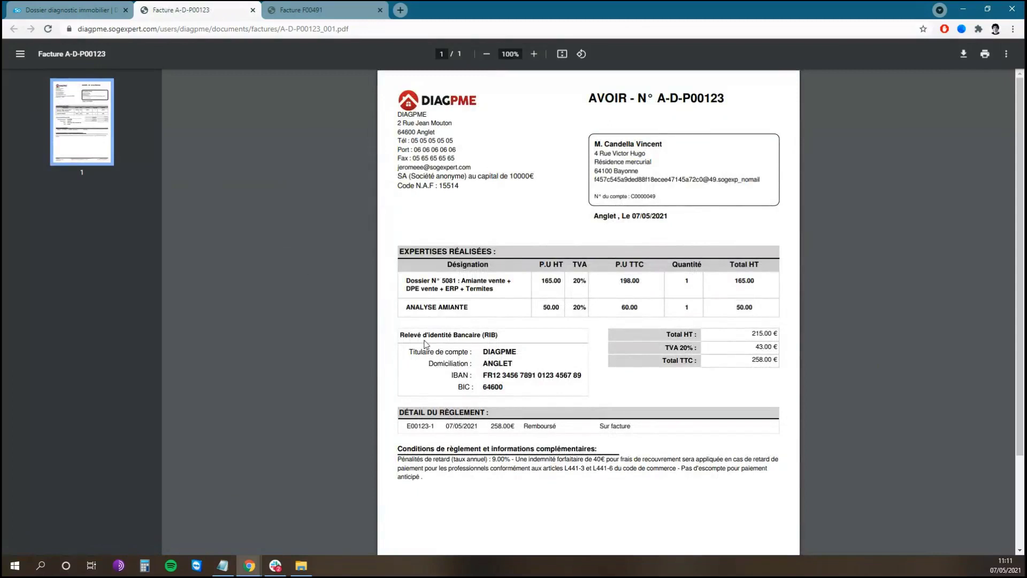
pyautogui.click(82, 8)
pyautogui.click(56, 143)
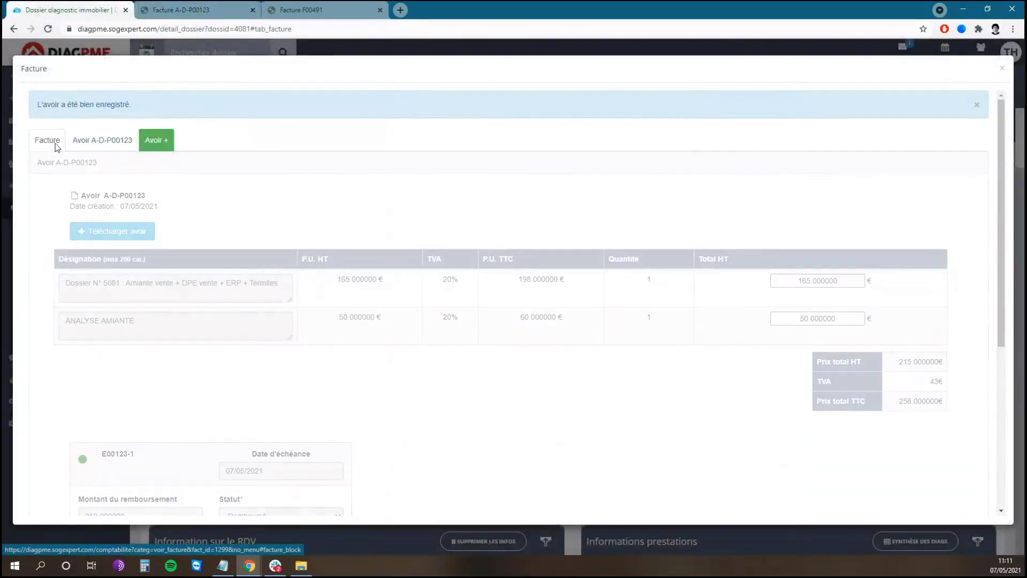
# - Check F00491's cancelled instalments and close the invoice details, leaving the dossier at 0.00€
pyautogui.scroll(-3, 463, 211)
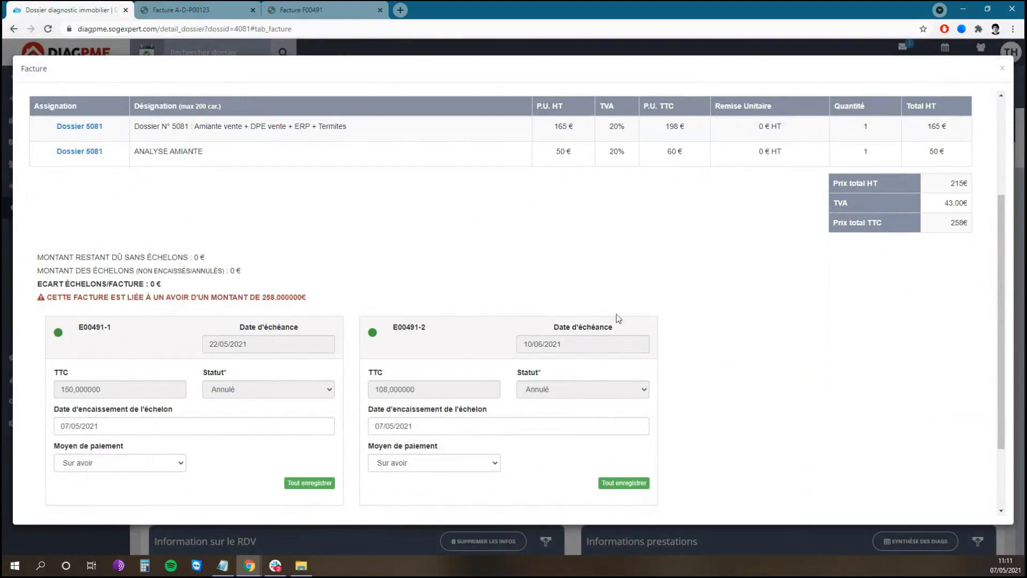
pyautogui.scroll(-1, 680, 318)
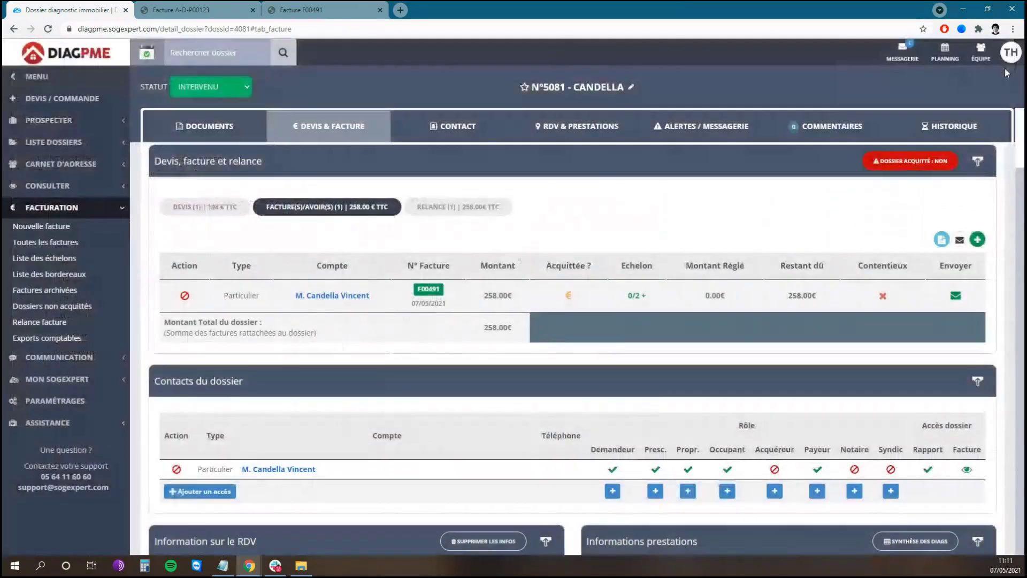
pyautogui.click(1002, 67)
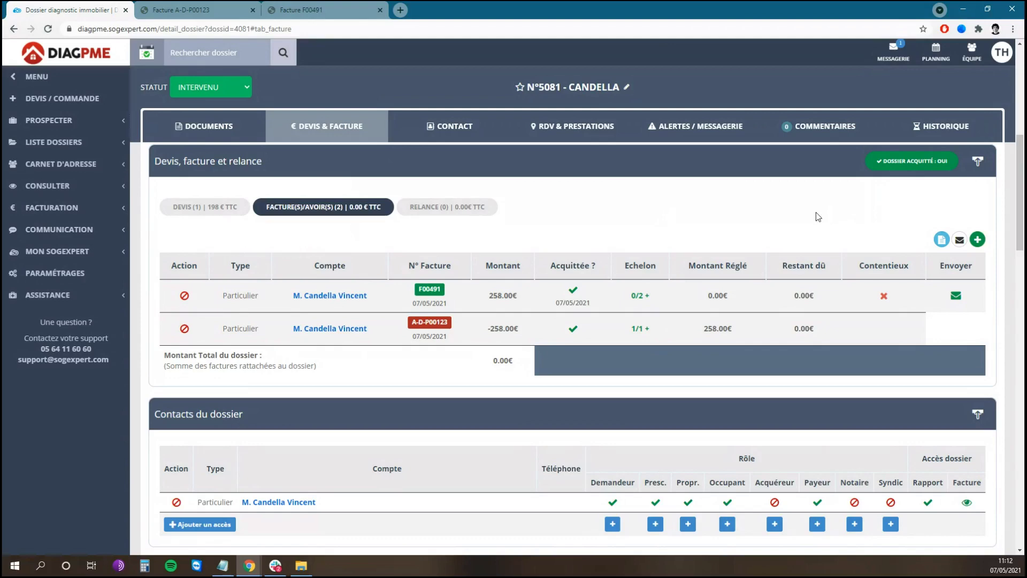
# - Create an invoice from dossier 5081's data, searching 'aria' to make the ARIA IMMOBILIER Biarritz contact payer
pyautogui.click(978, 240)
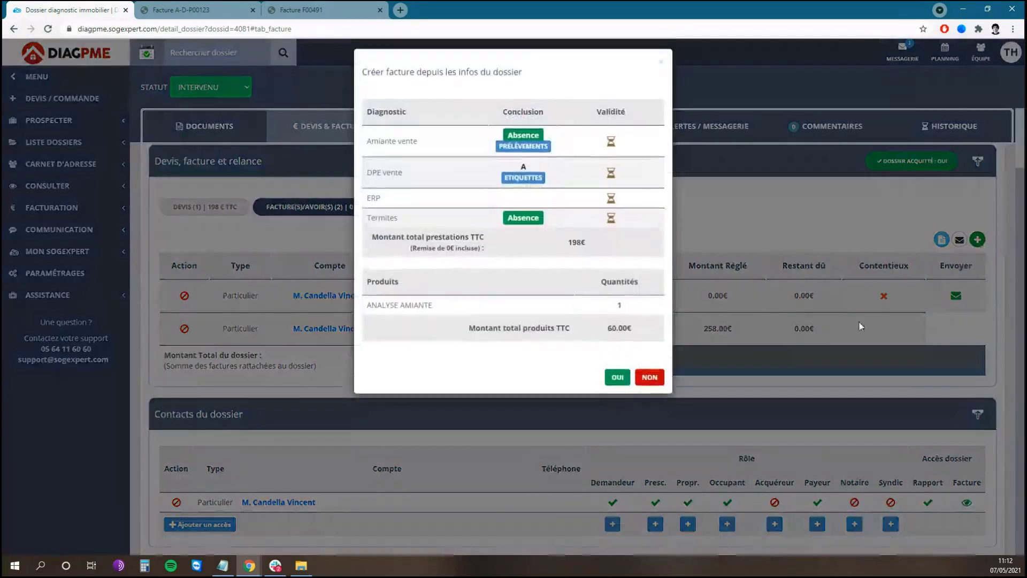
pyautogui.click(618, 383)
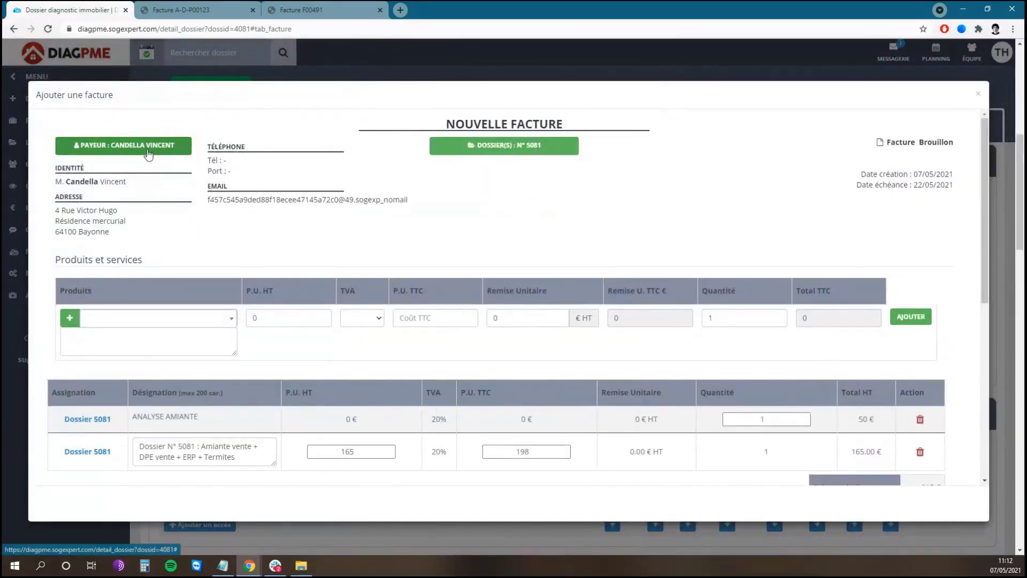
pyautogui.click(148, 154)
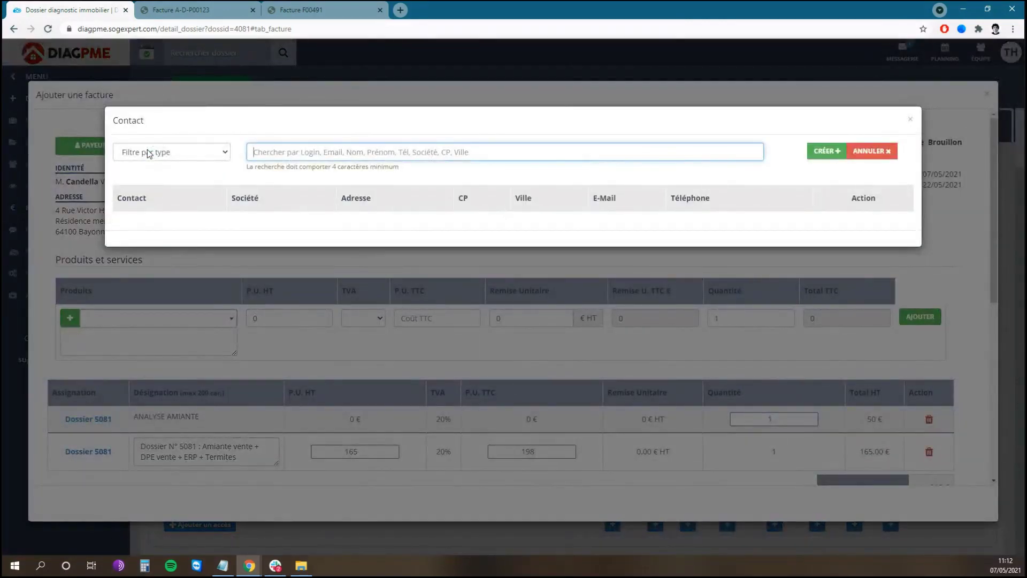
pyautogui.write('aria')
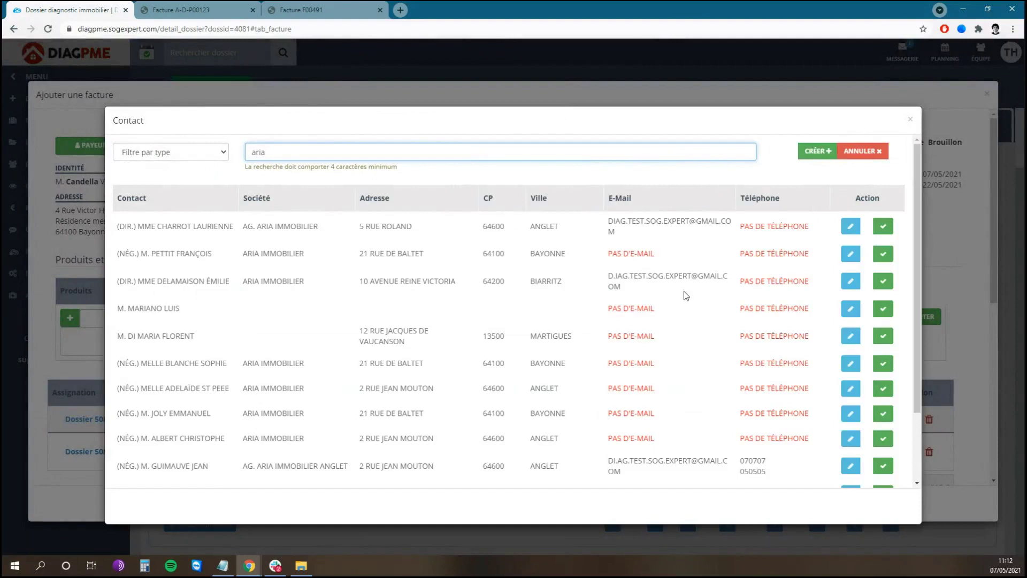
pyautogui.click(883, 282)
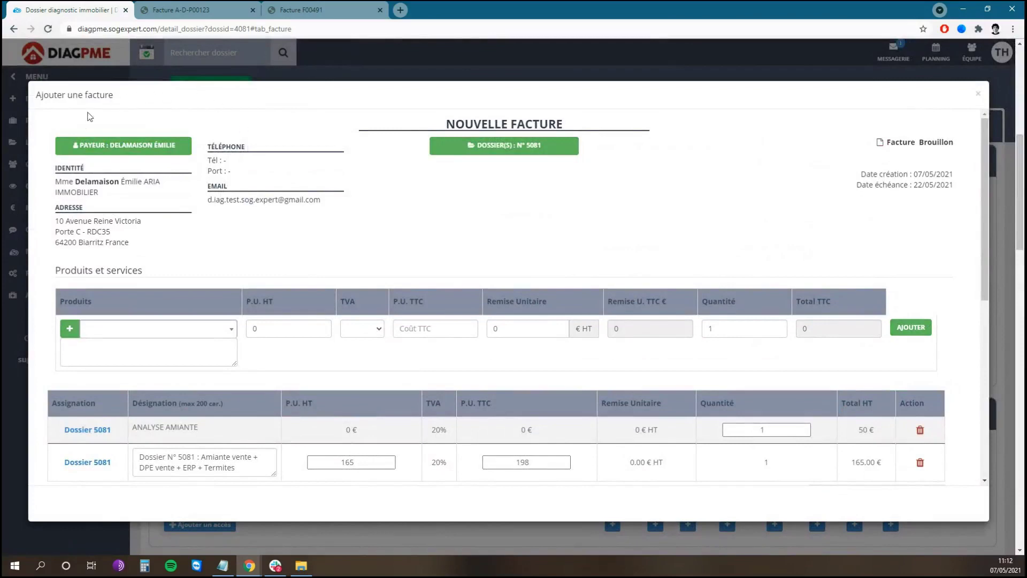
pyautogui.scroll(-2, 422, 178)
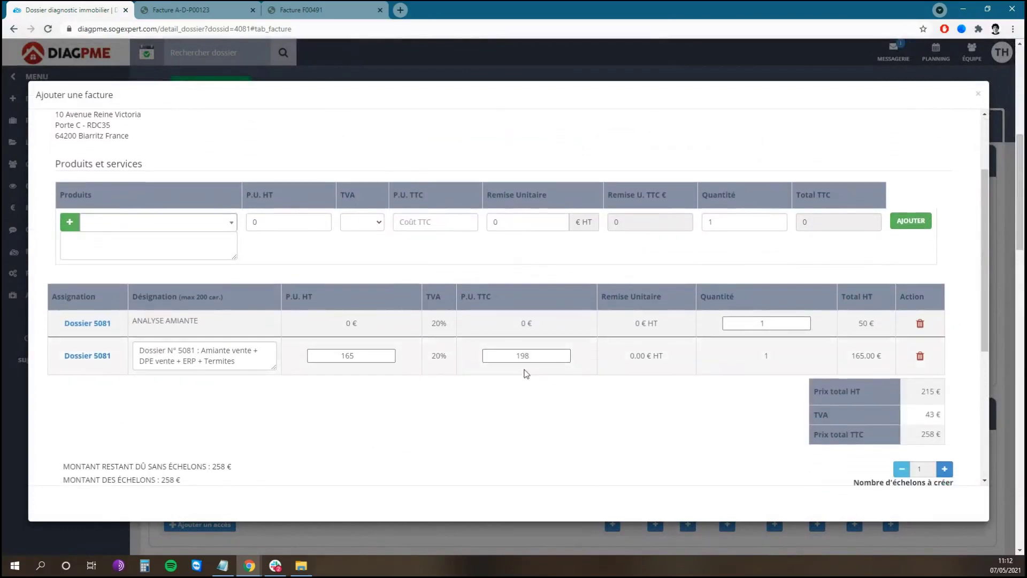
pyautogui.scroll(-3, 757, 392)
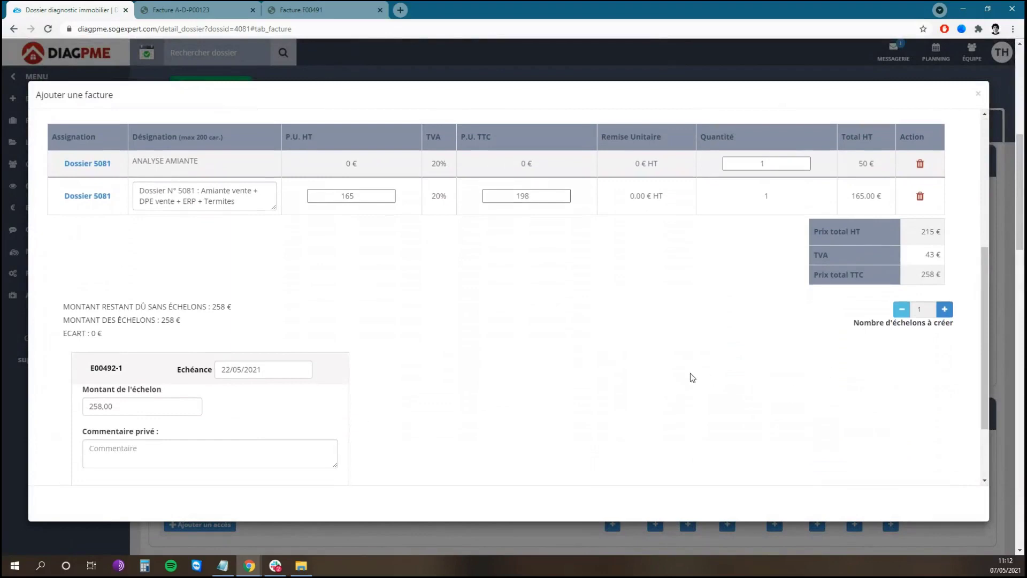
# - Set Nombre d'échelons to 2 (two 129 € instalments) and generate invoice F00492
pyautogui.click(944, 309)
pyautogui.click(945, 309)
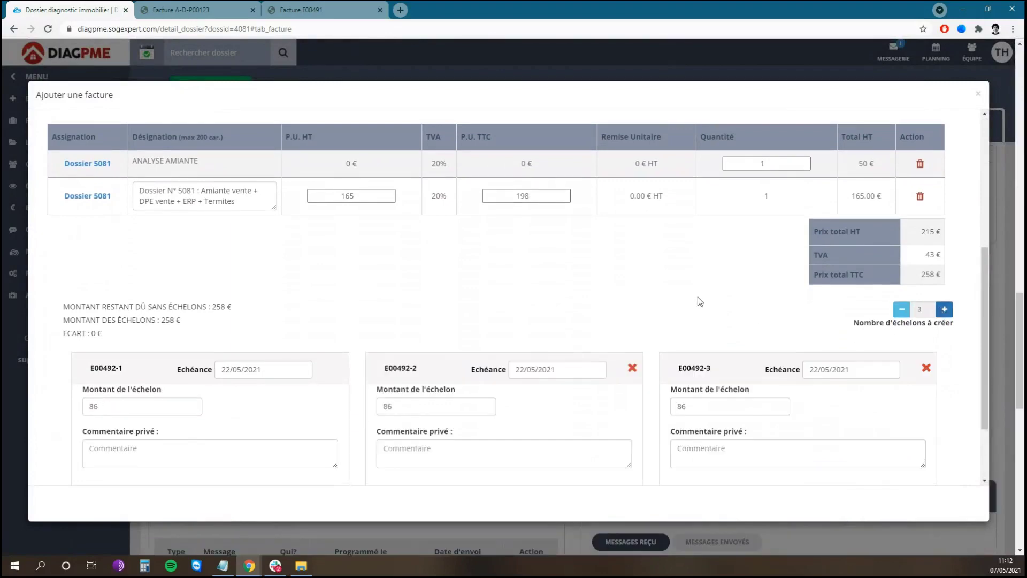
pyautogui.scroll(-1, 701, 289)
pyautogui.click(902, 257)
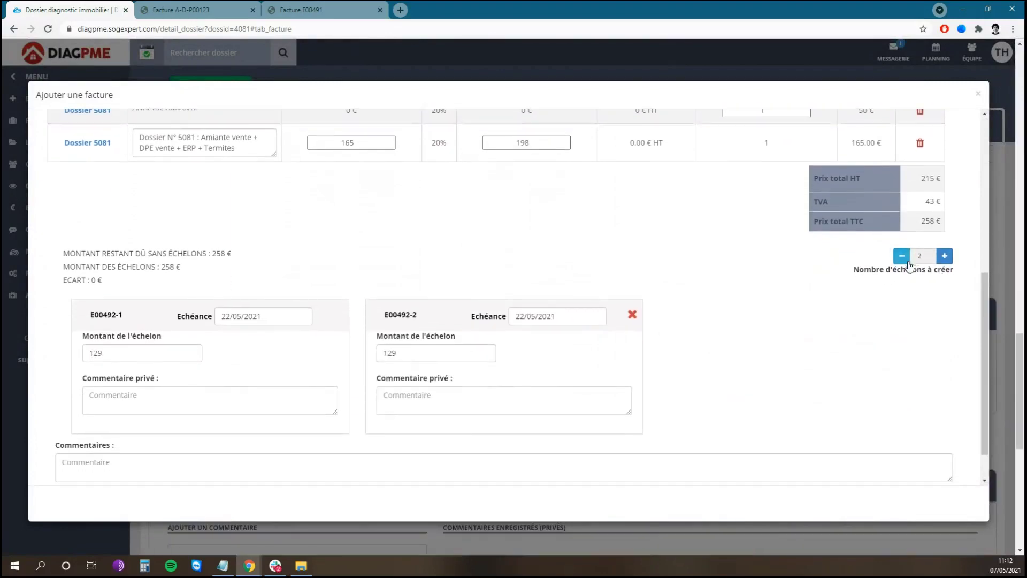
pyautogui.scroll(-1, 772, 310)
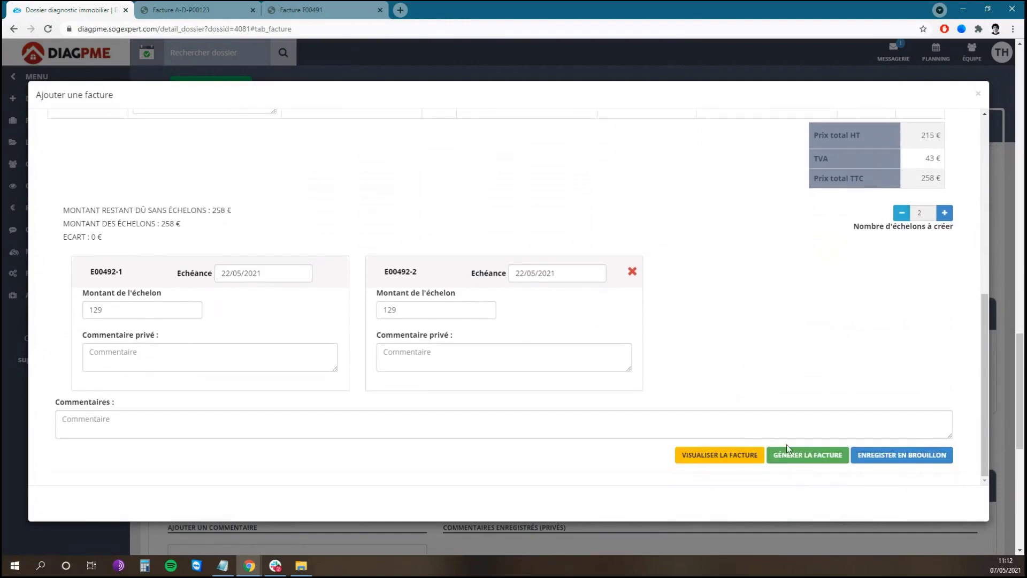
pyautogui.click(808, 456)
pyautogui.click(558, 110)
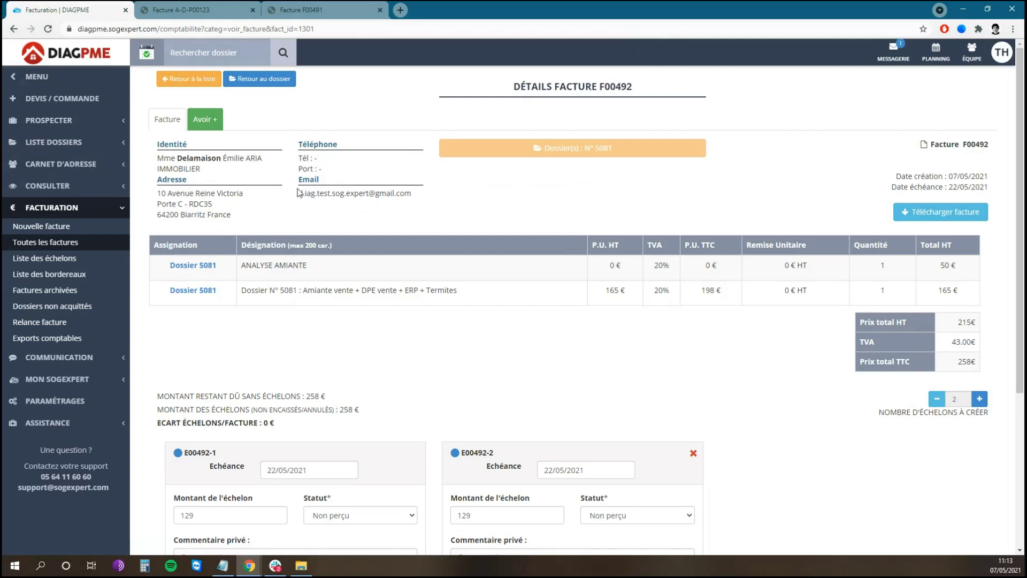
# - Return from invoice F00492's details to dossier 5081's page
pyautogui.click(273, 87)
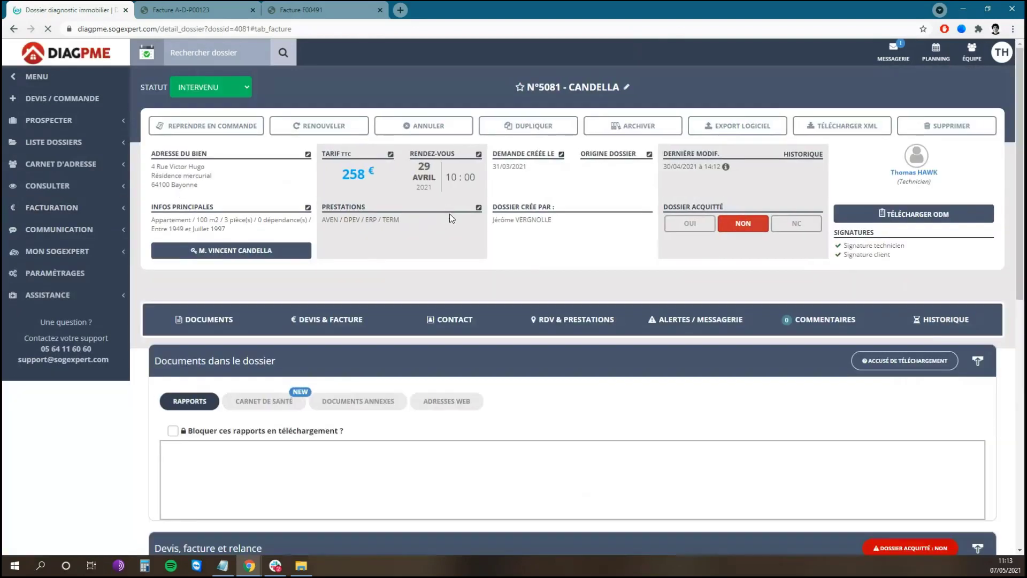
pyautogui.scroll(-2, 447, 322)
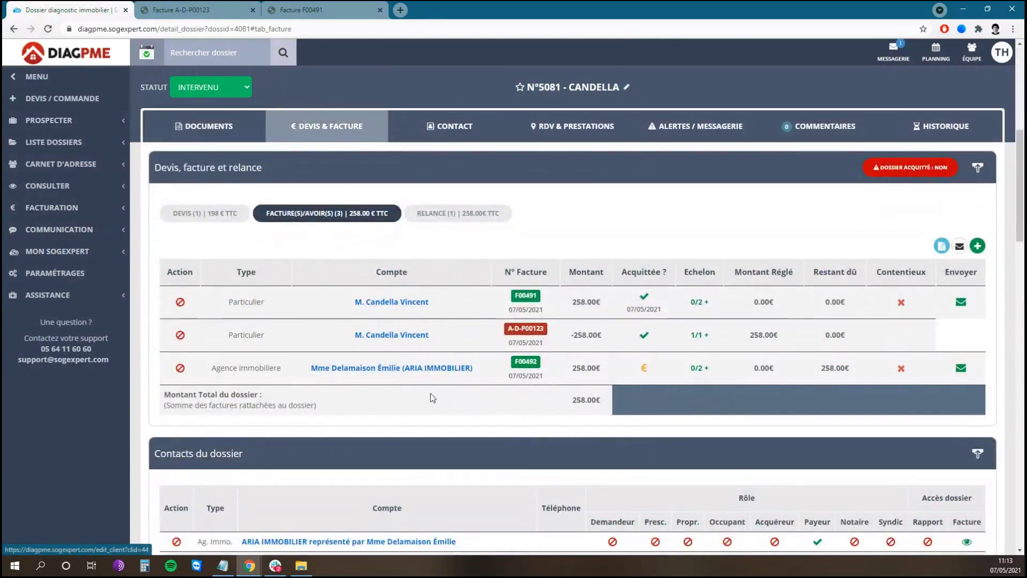
pyautogui.scroll(-3, 430, 374)
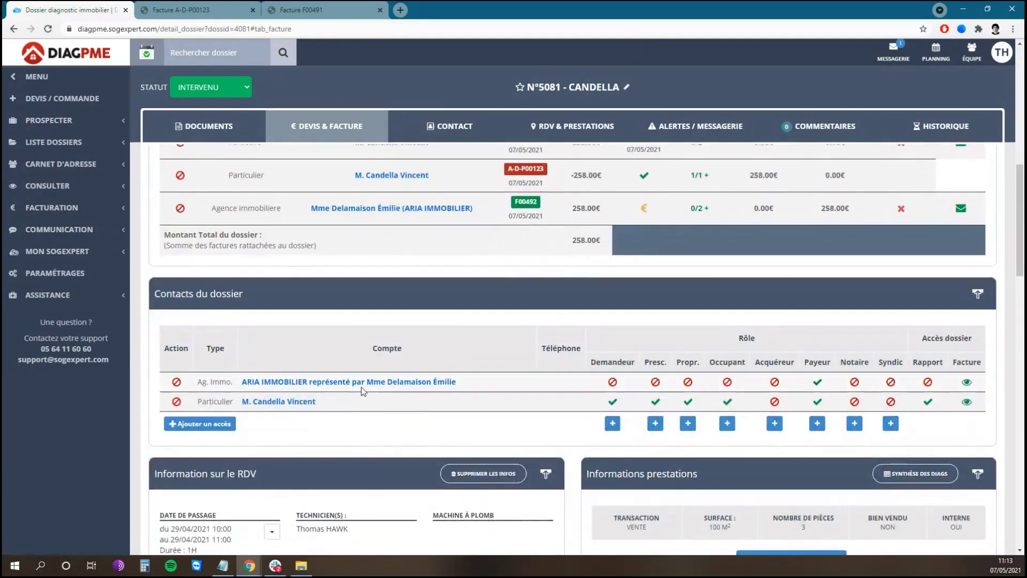
# - Correct the street number in the ARIA IMMOBILIER contact's Adresse field and validate the contact
pyautogui.click(364, 386)
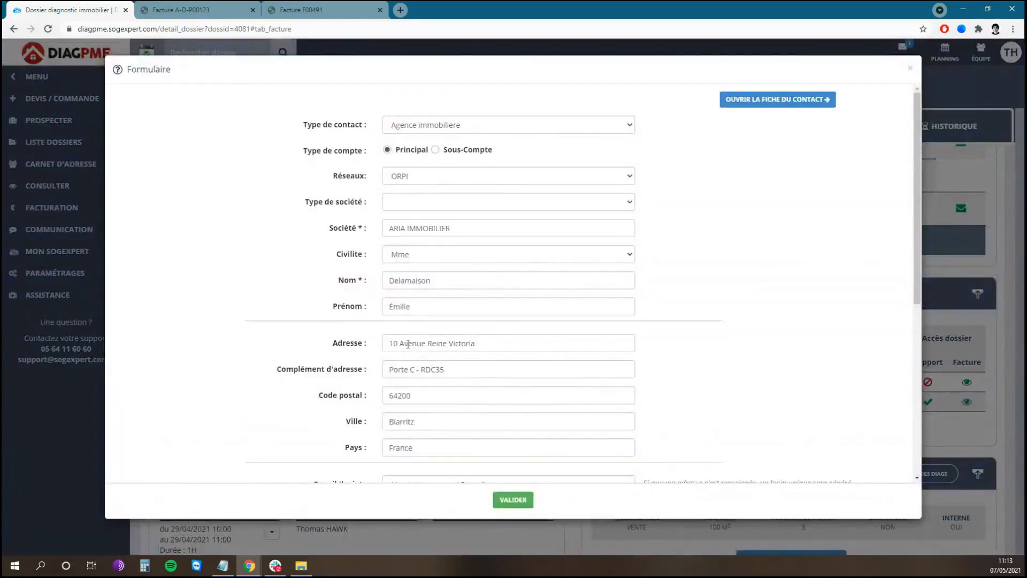
pyautogui.click(398, 344)
pyautogui.write('0')
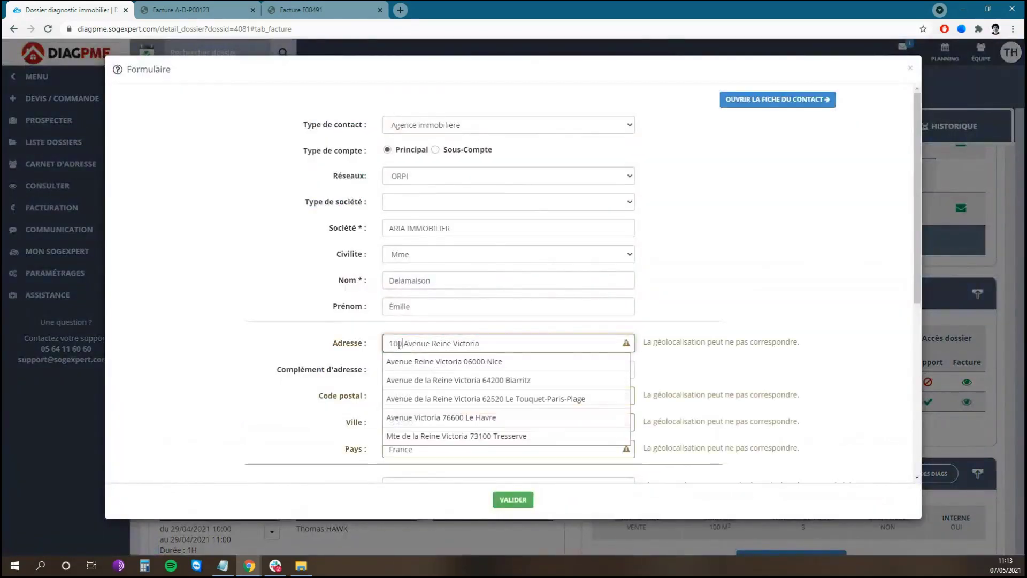
pyautogui.click(734, 265)
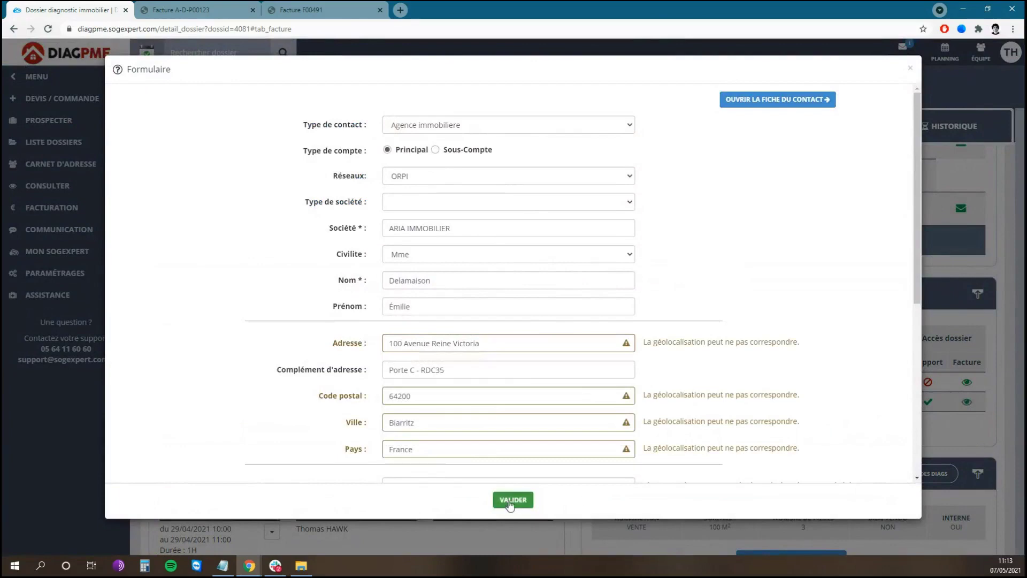
pyautogui.click(510, 501)
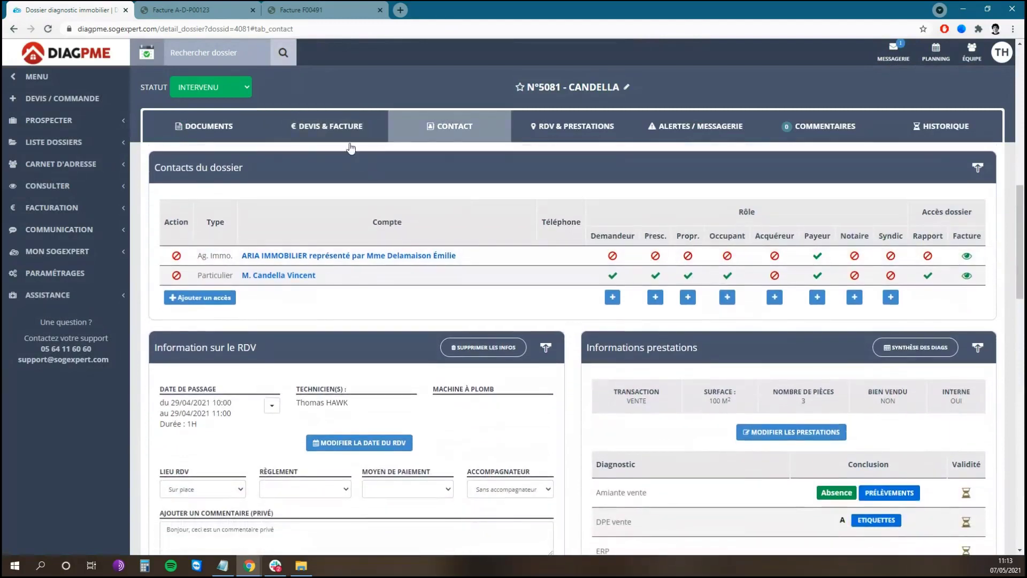
# - Open invoice F00492 from dossier 5081's FACTURE(S)/AVOIR(S) list
pyautogui.click(347, 129)
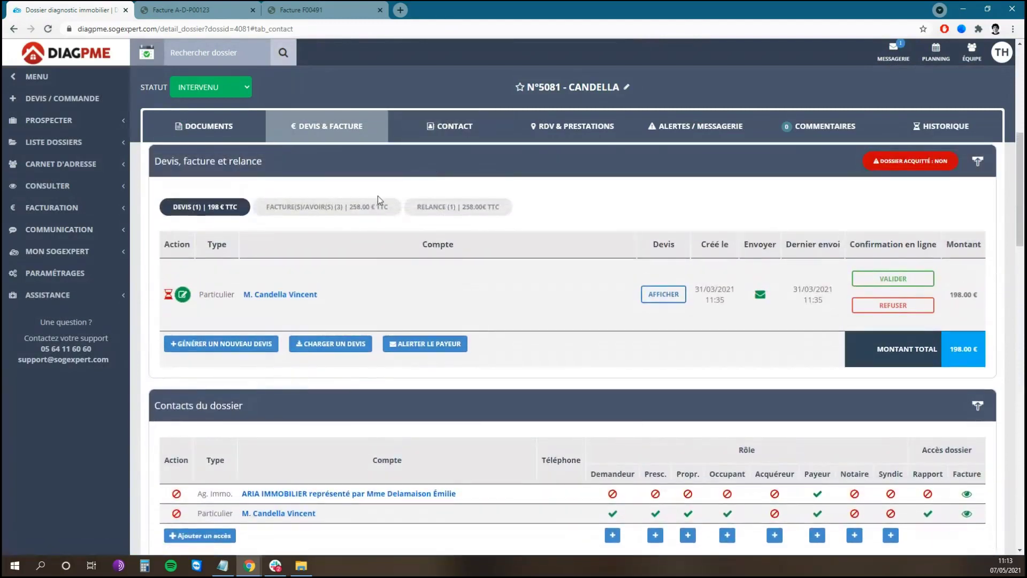
pyautogui.click(377, 207)
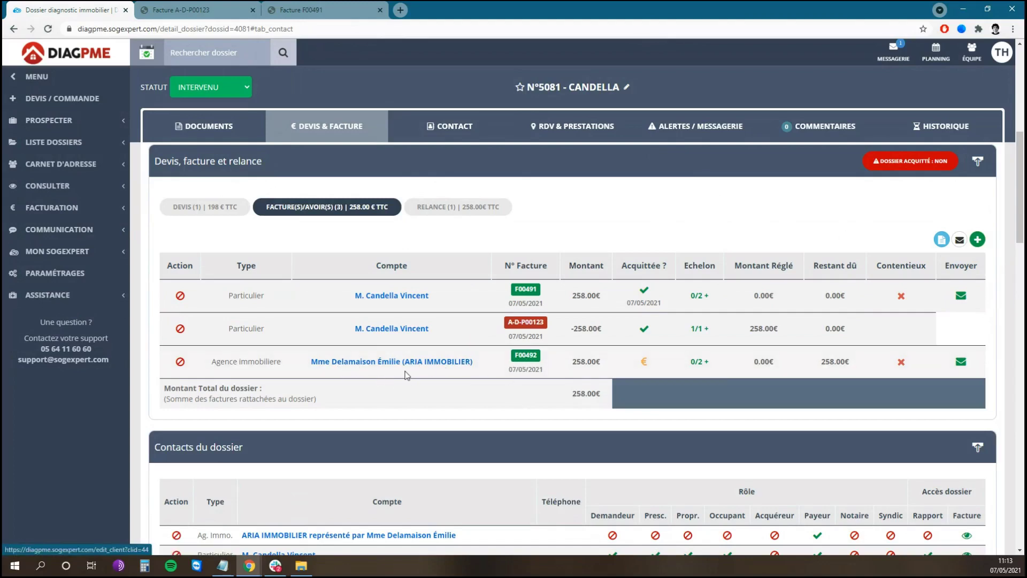
pyautogui.click(534, 362)
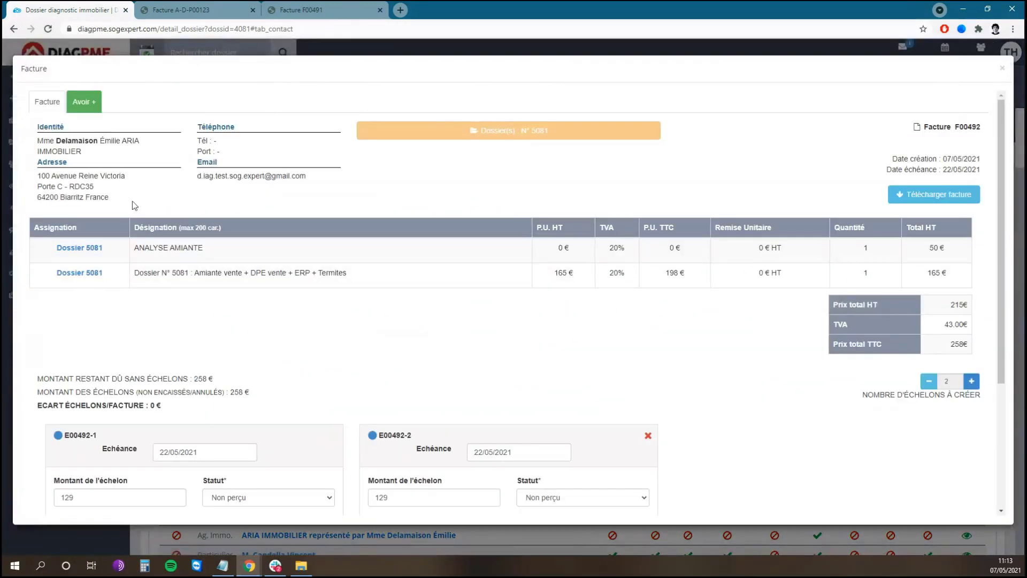
# - Regenerate invoice F00492 with the corrected agency address and download its PDF
pyautogui.moveTo(38, 176); pyautogui.dragTo(113, 198)
pyautogui.click(114, 198)
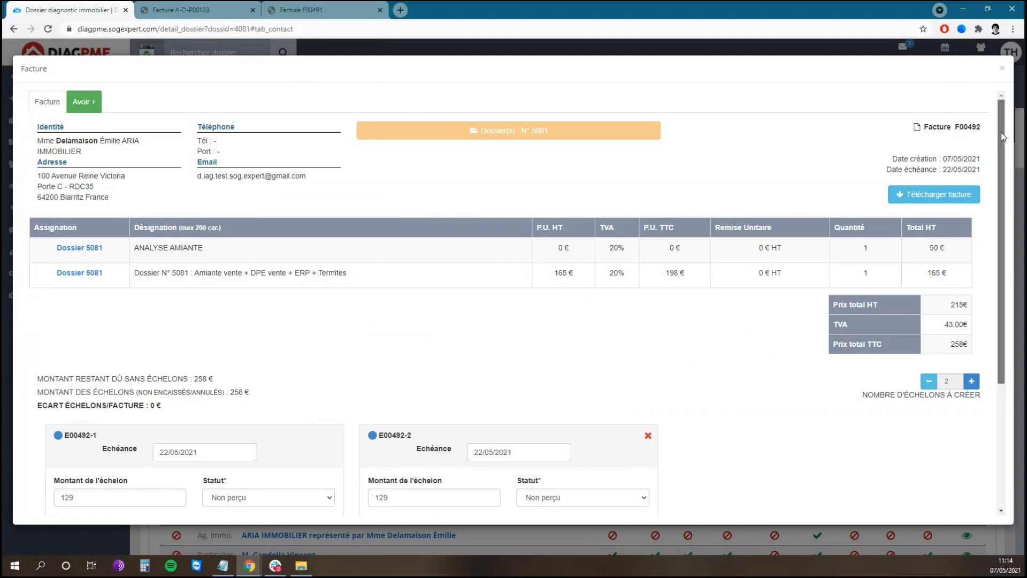
pyautogui.moveTo(1001, 133); pyautogui.dragTo(1001, 309)
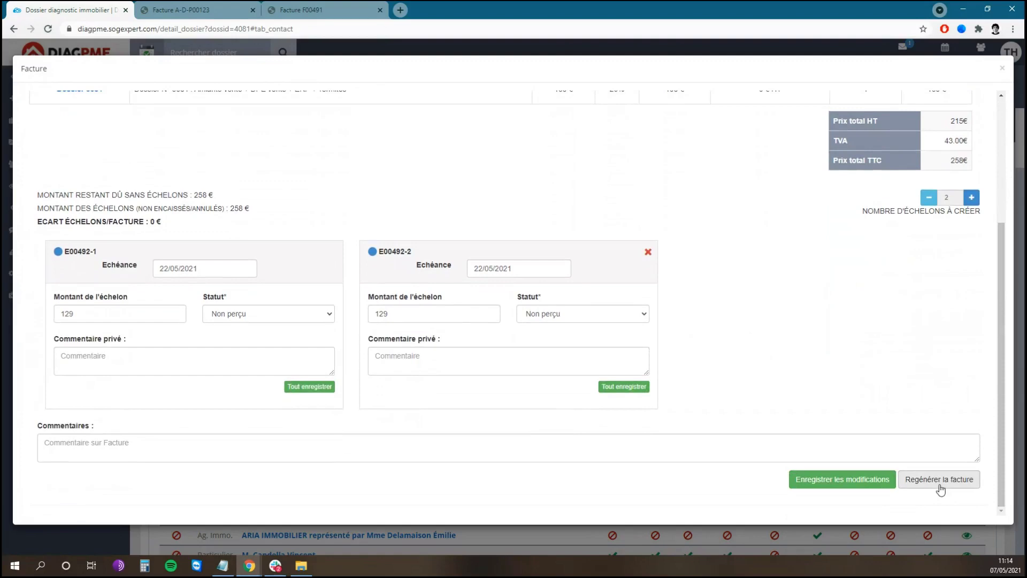
pyautogui.click(940, 480)
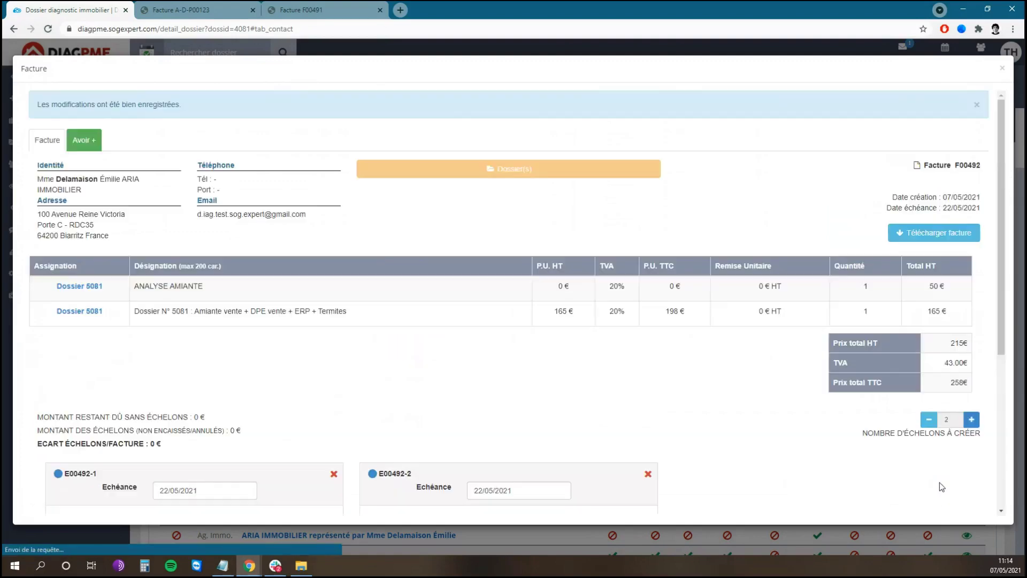
pyautogui.click(937, 238)
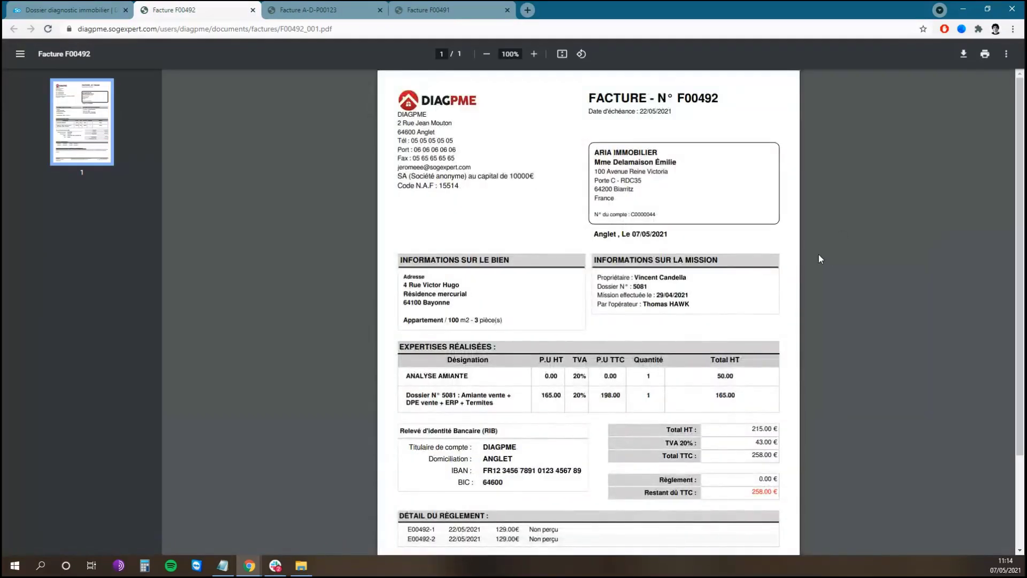
# - Check the client's address on the PDF, then close the F00492, A-D-P00123 and F00491 invoice tabs
pyautogui.moveTo(595, 172); pyautogui.dragTo(671, 173)
pyautogui.click(683, 177)
pyautogui.click(253, 10)
pyautogui.click(253, 10)
pyautogui.click(253, 10)
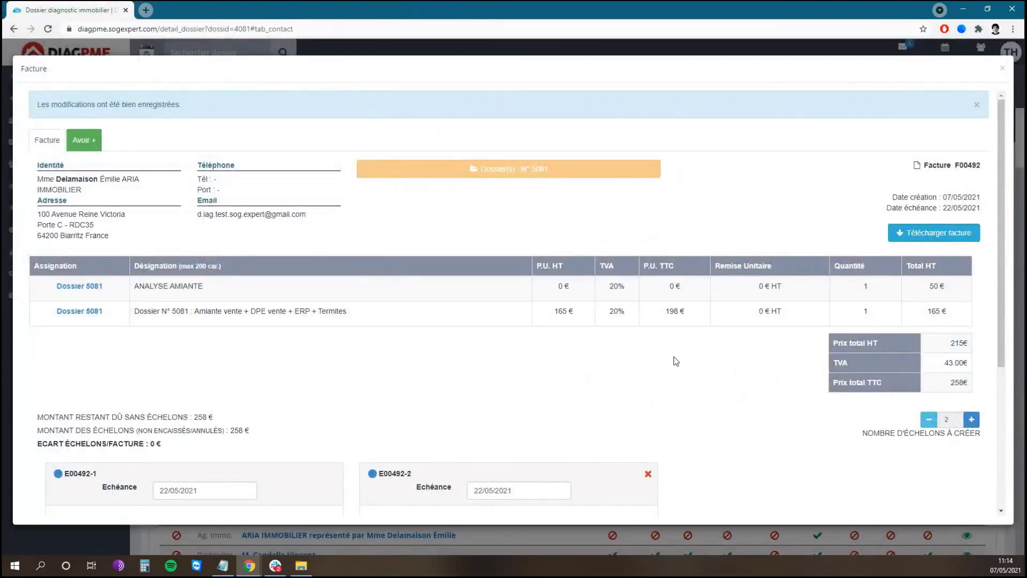
# - Open the Statut choices for instalment E00492-1 in the invoice's échelons
pyautogui.scroll(-4, 663, 355)
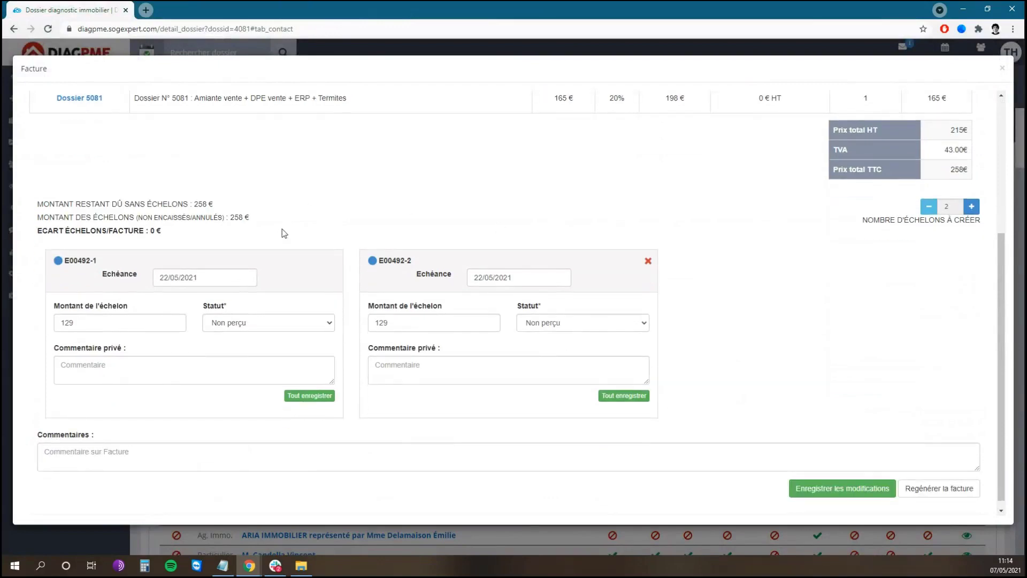
pyautogui.click(284, 323)
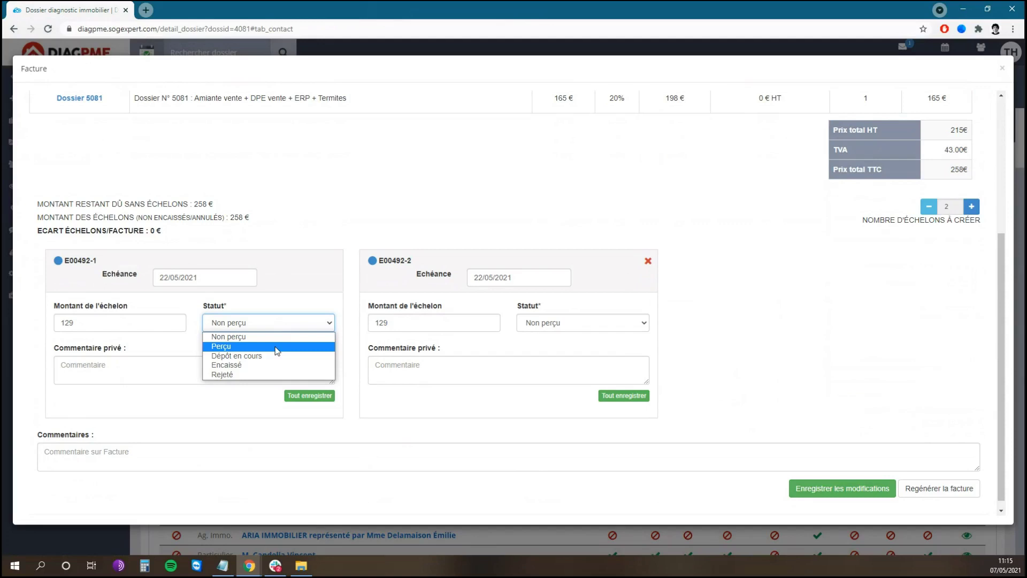
# - Mark E00492-1 Perçu, paid by ARIA cheque on CIC, comment the cheque number, and save
pyautogui.click(277, 351)
pyautogui.click(166, 366)
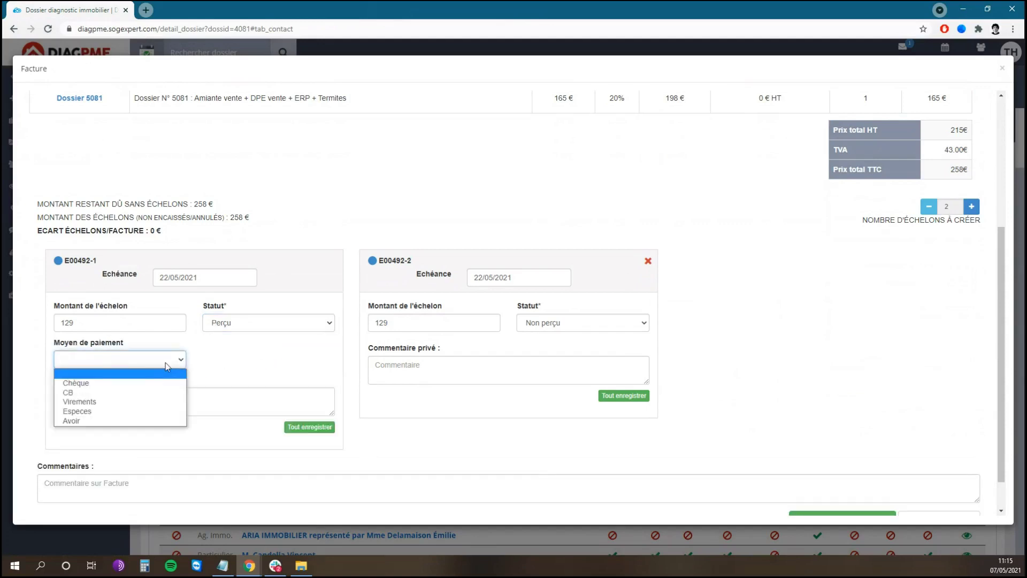
pyautogui.click(146, 384)
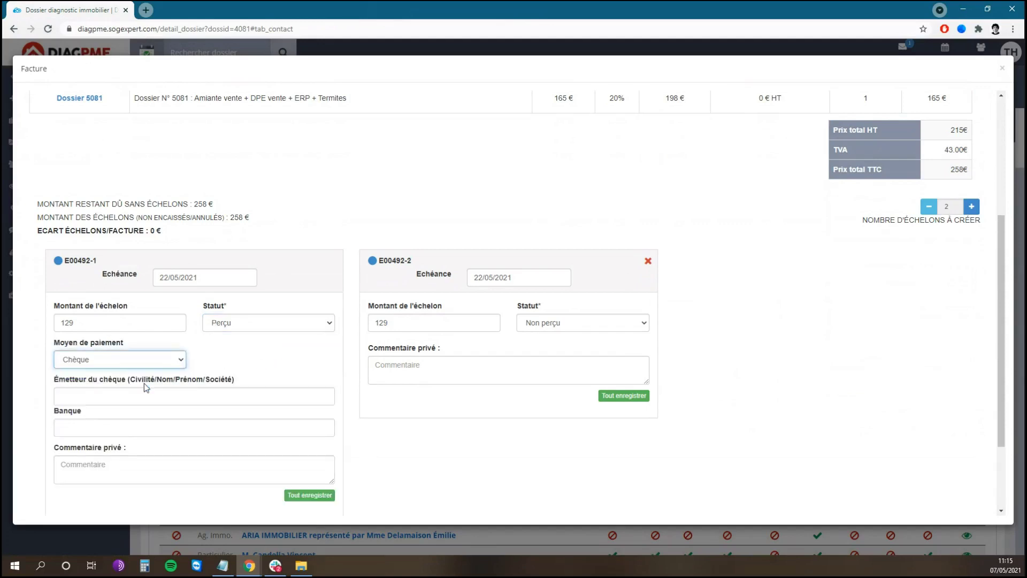
pyautogui.click(143, 395)
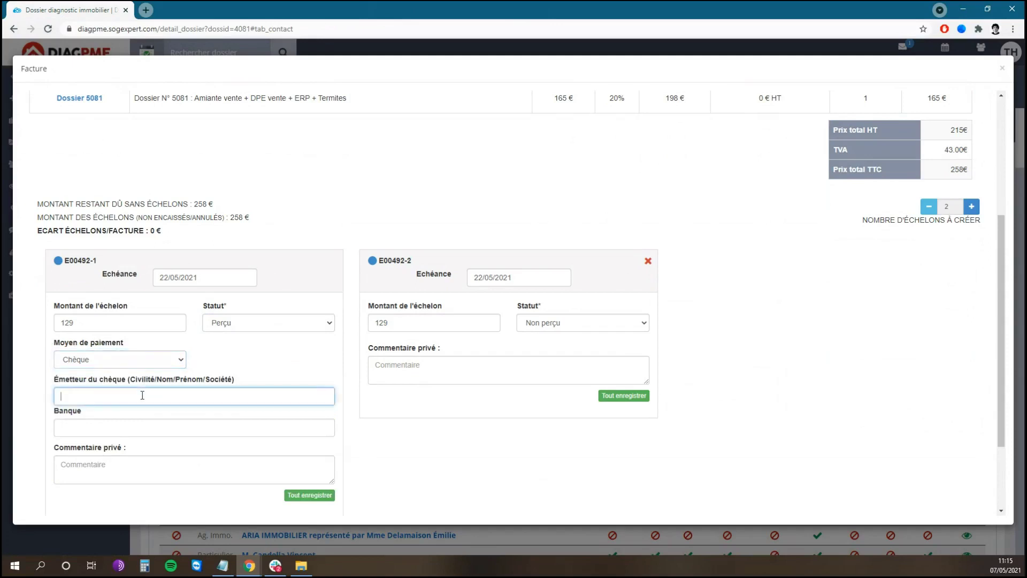
pyautogui.press('Tab')
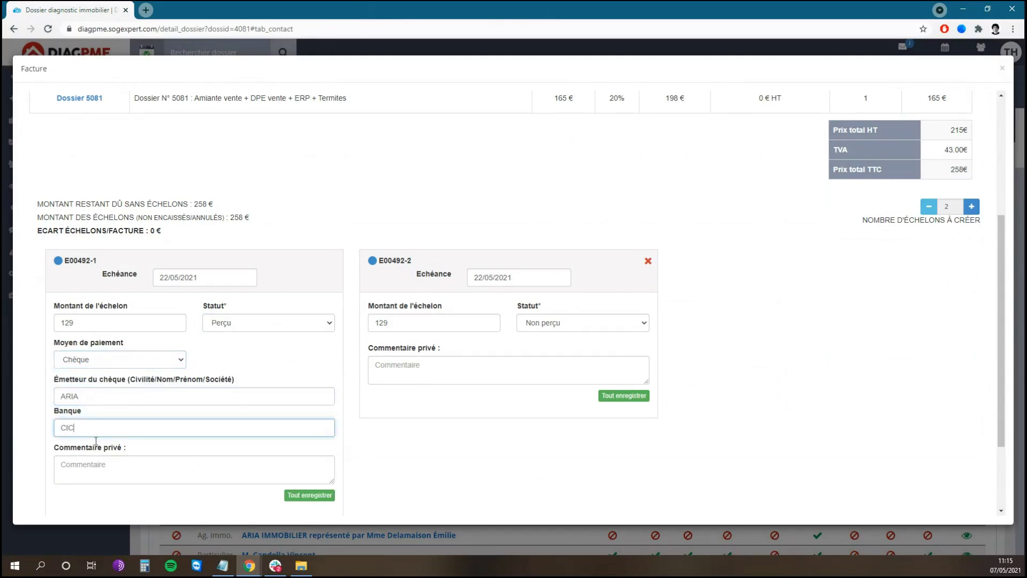
pyautogui.click(128, 468)
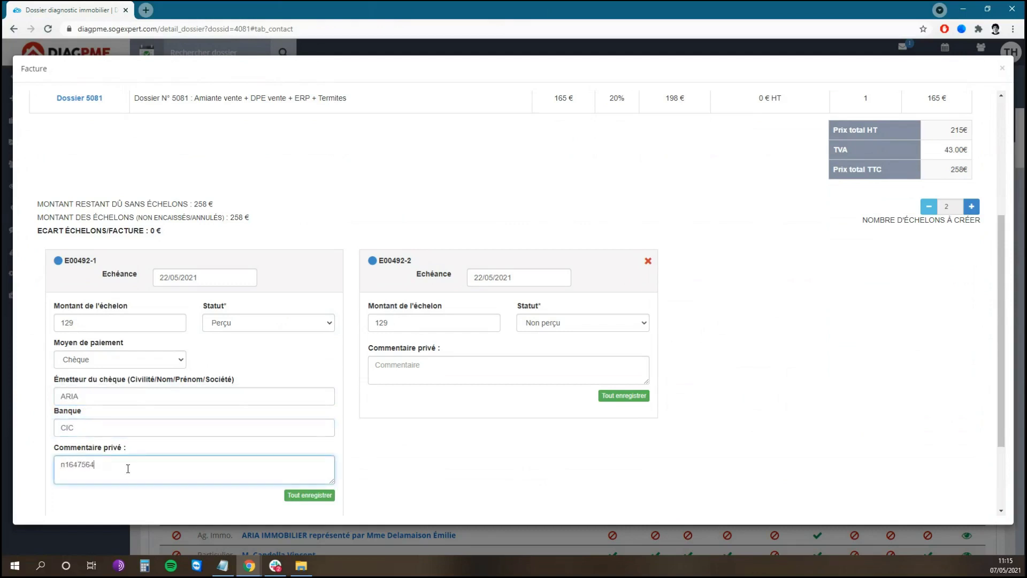
pyautogui.click(316, 500)
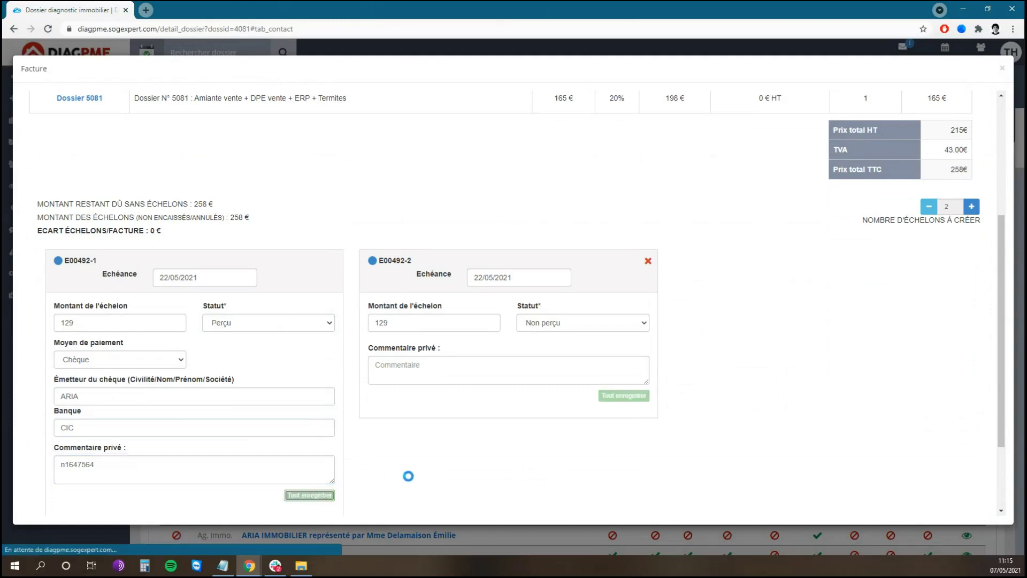
# - Add the paid instalment E00492-1 to remittance slip B00064
pyautogui.scroll(-5, 405, 348)
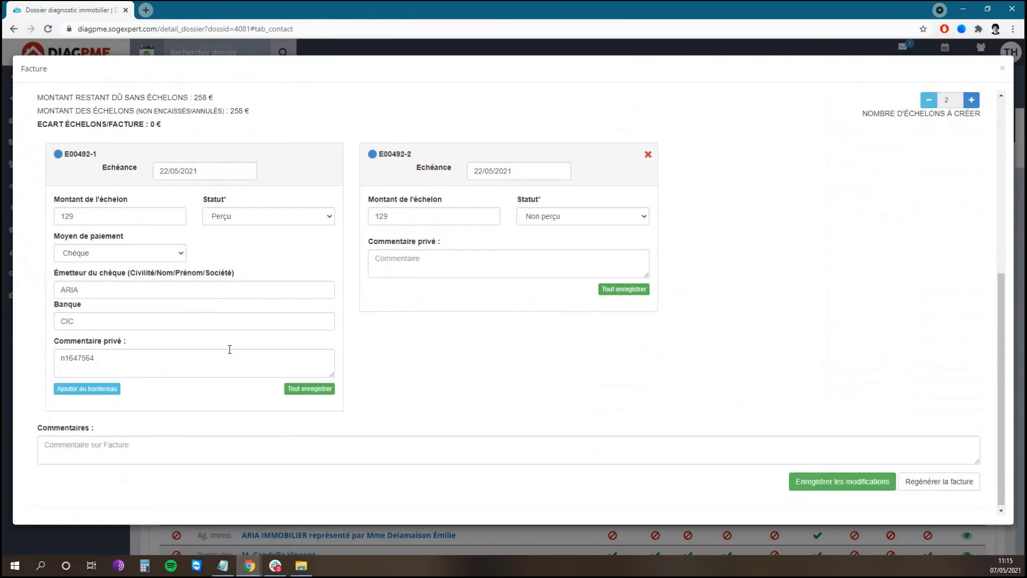
pyautogui.click(96, 396)
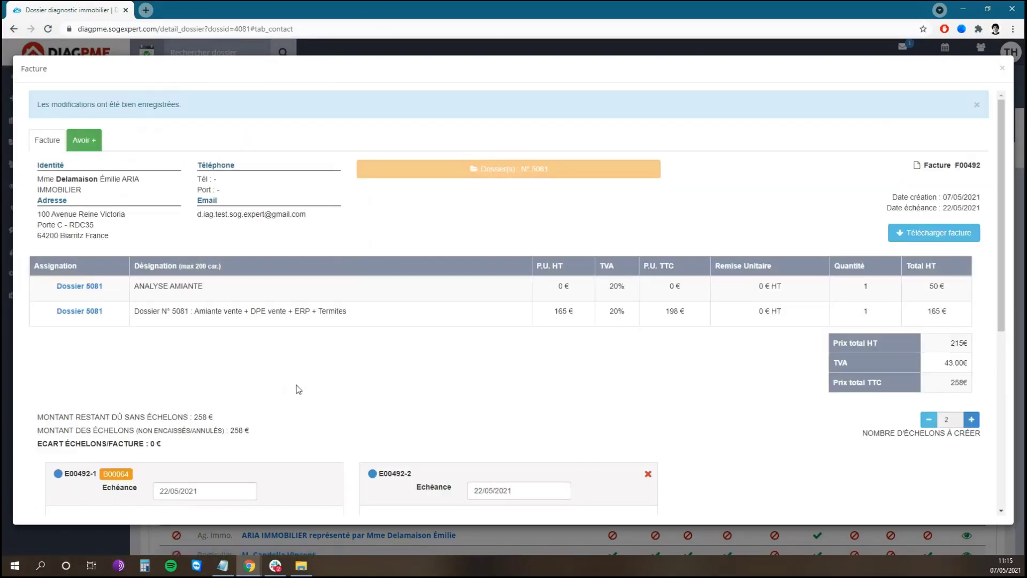
pyautogui.scroll(-5, 299, 389)
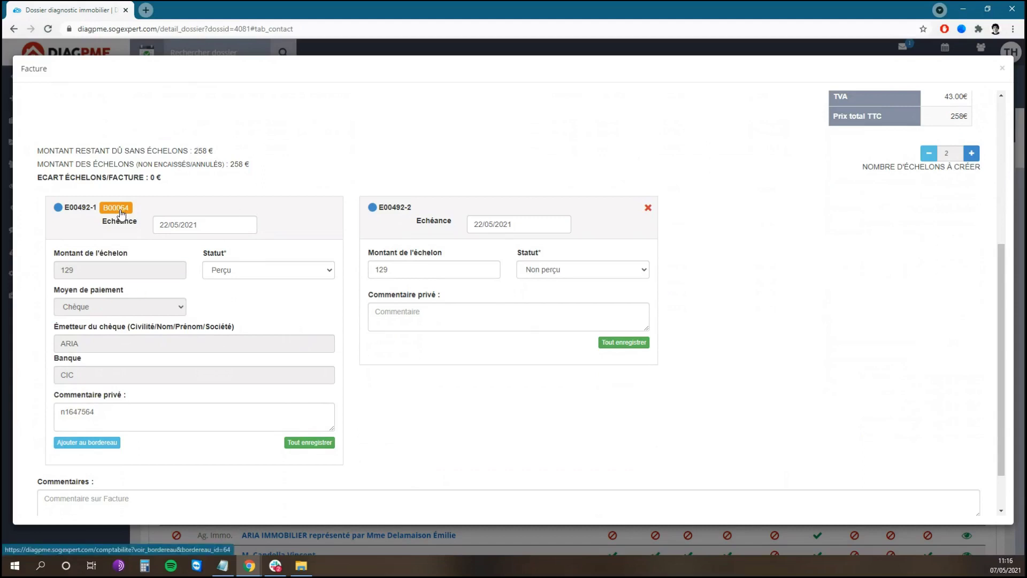
# - Review slip B00064 and the bordereaux list, then return to the dossier showing invoice F00492
pyautogui.click(121, 214)
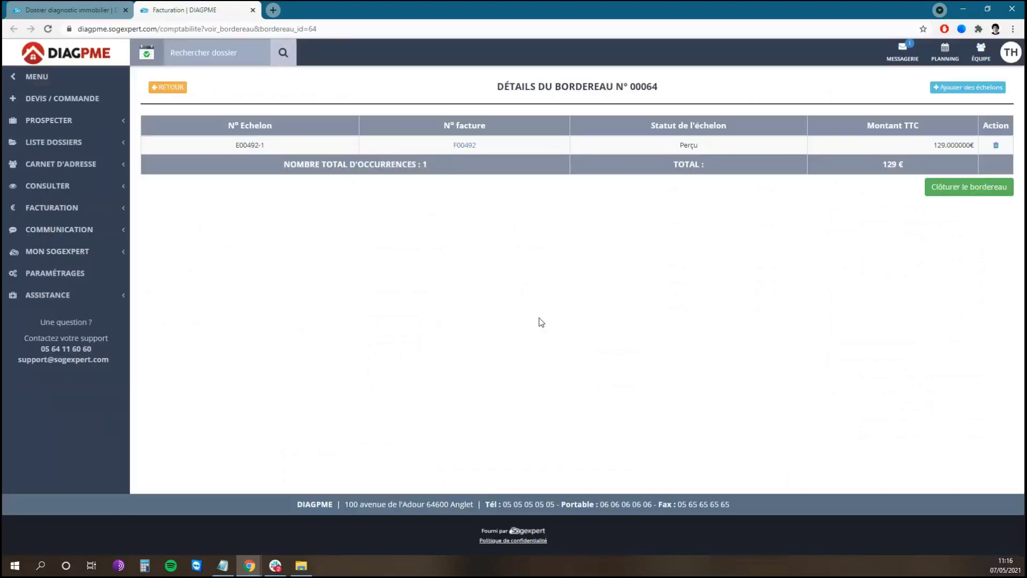
pyautogui.click(179, 88)
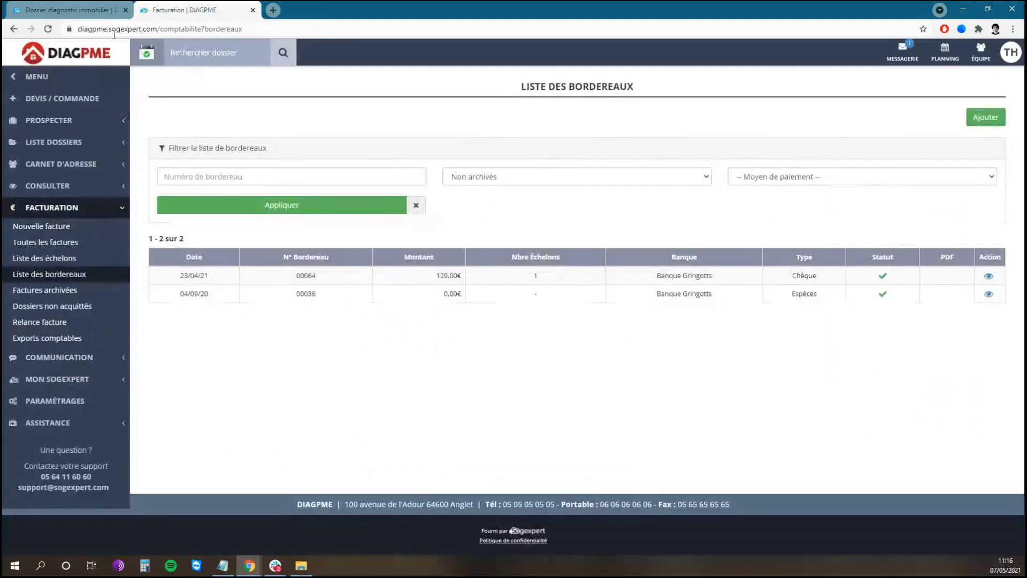
pyautogui.click(69, 10)
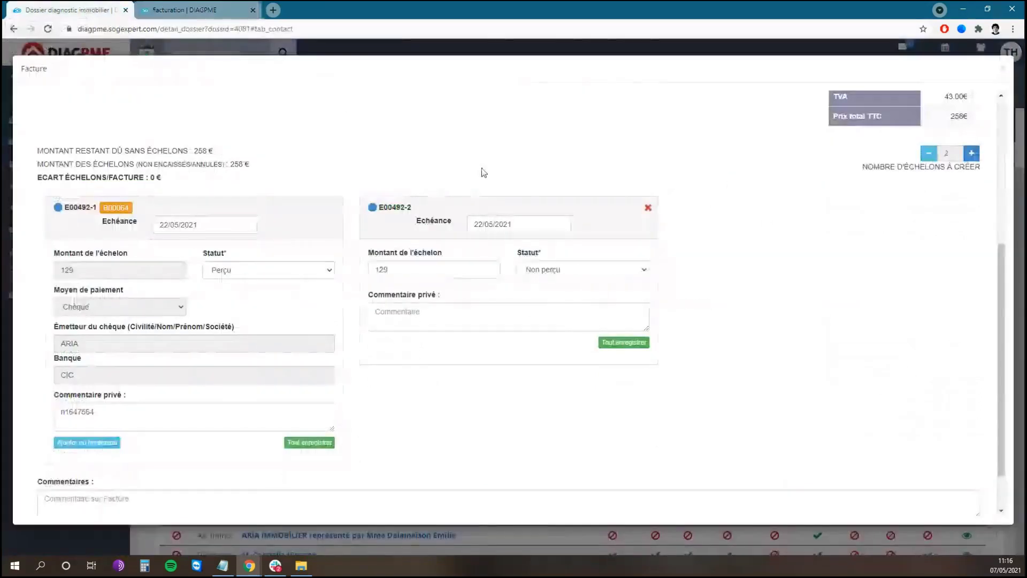
pyautogui.click(1004, 68)
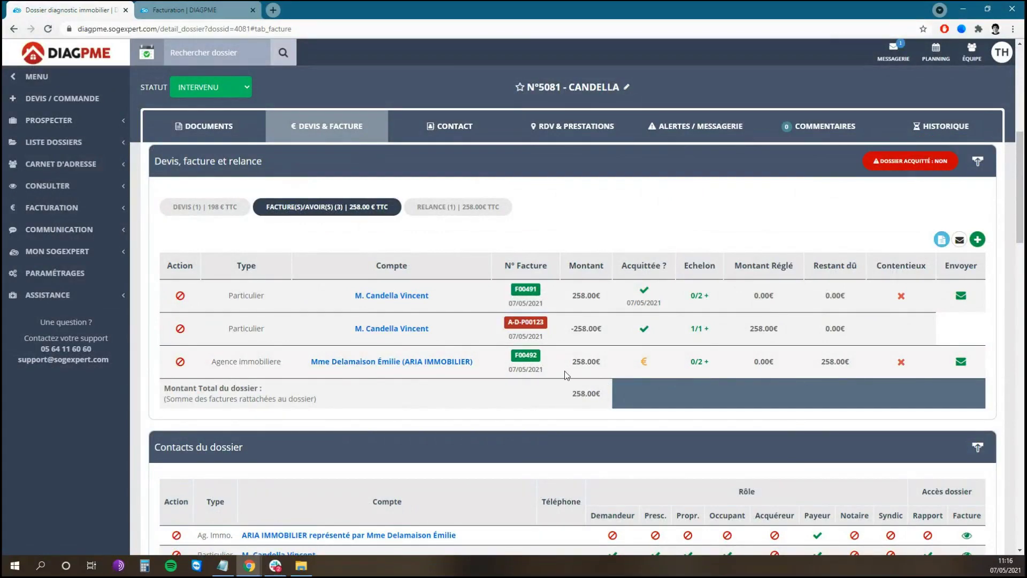
pyautogui.click(536, 356)
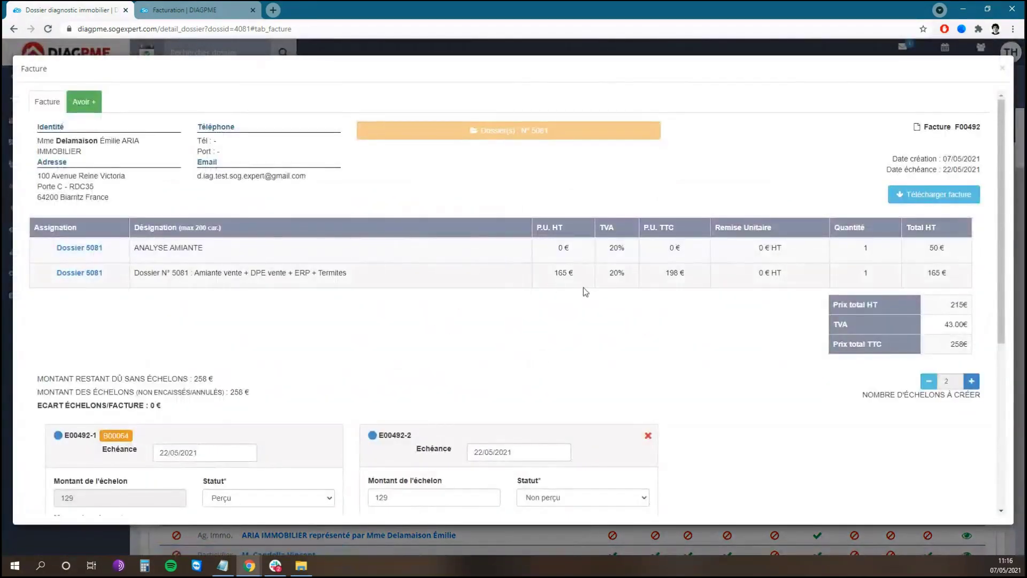
# - Mark instalment E00492-2 Perçu, paid by ARIA cheque on CIC, and save
pyautogui.scroll(-4, 583, 287)
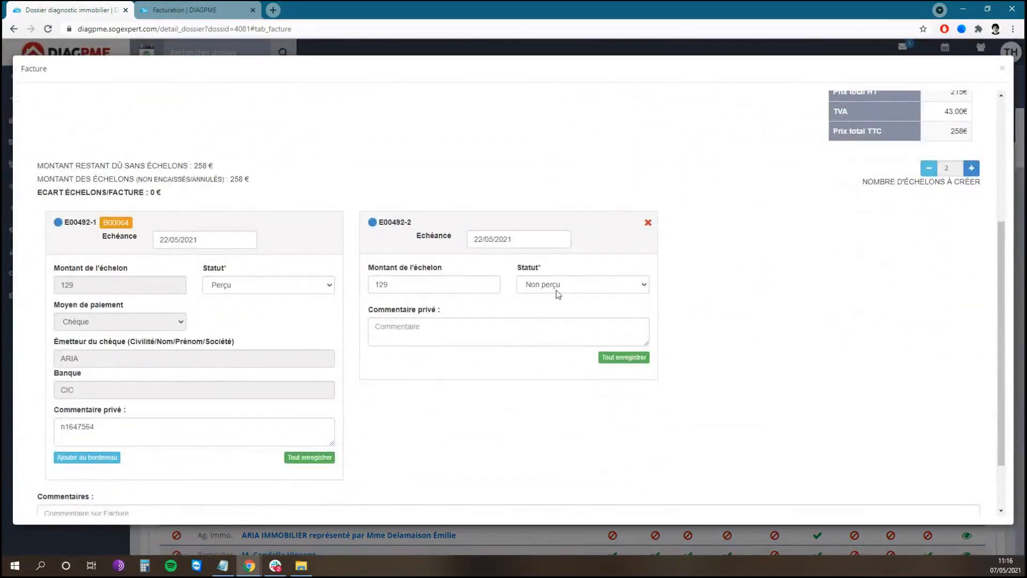
pyautogui.click(562, 286)
pyautogui.click(561, 313)
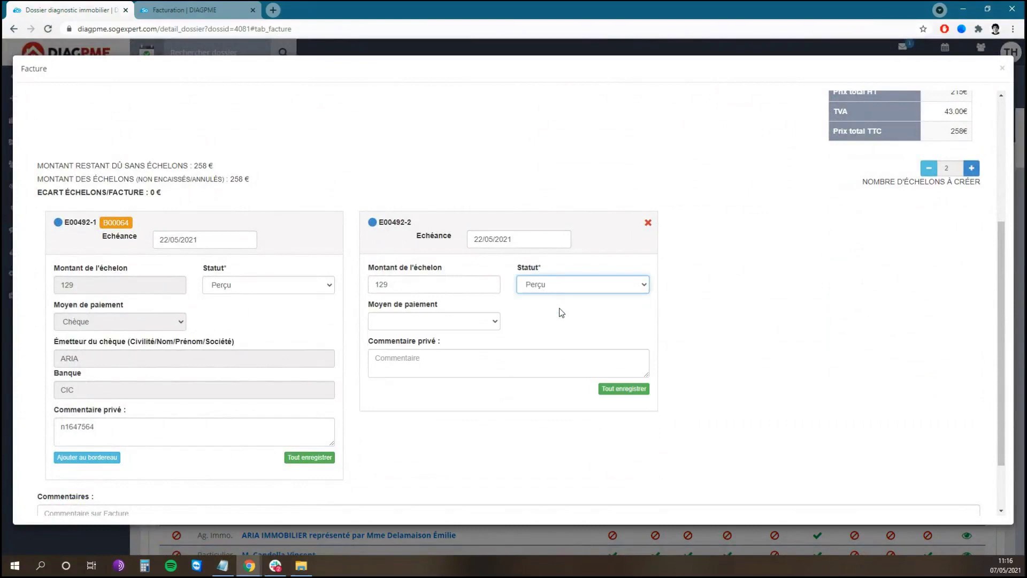
pyautogui.click(458, 323)
pyautogui.click(403, 346)
pyautogui.click(415, 355)
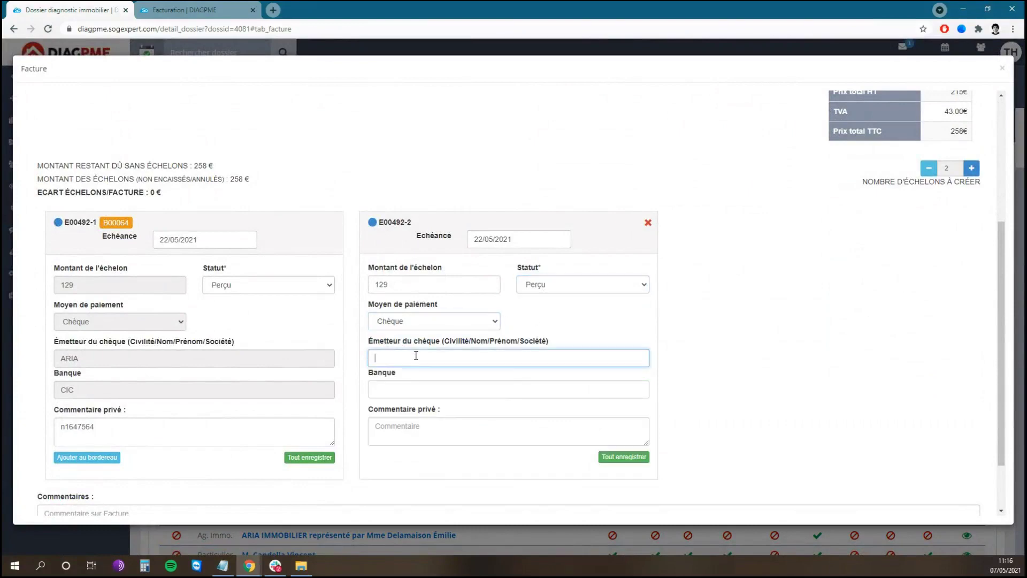
pyautogui.write('ARIA')
pyautogui.press('Tab')
pyautogui.write('CIC')
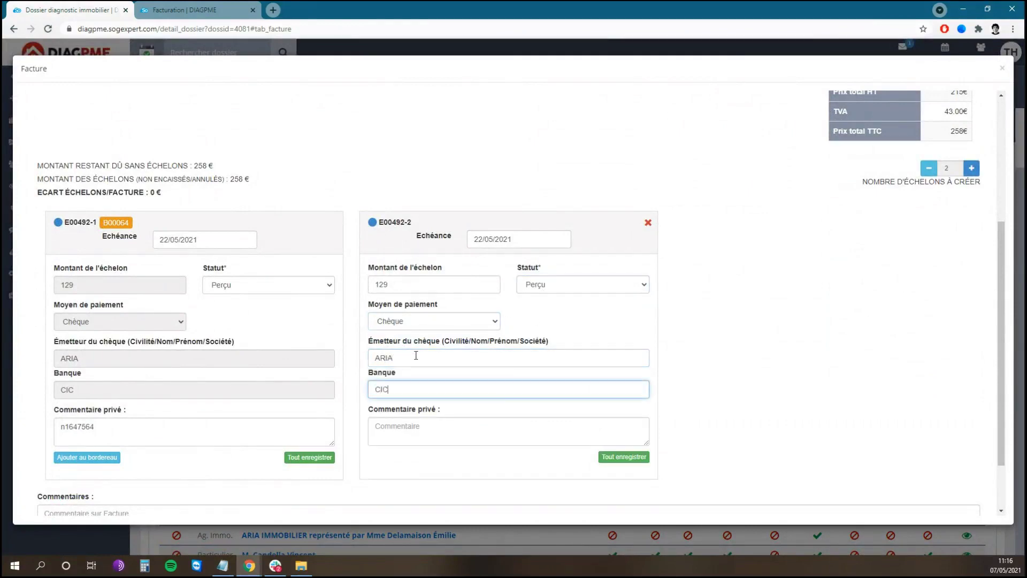
pyautogui.click(624, 457)
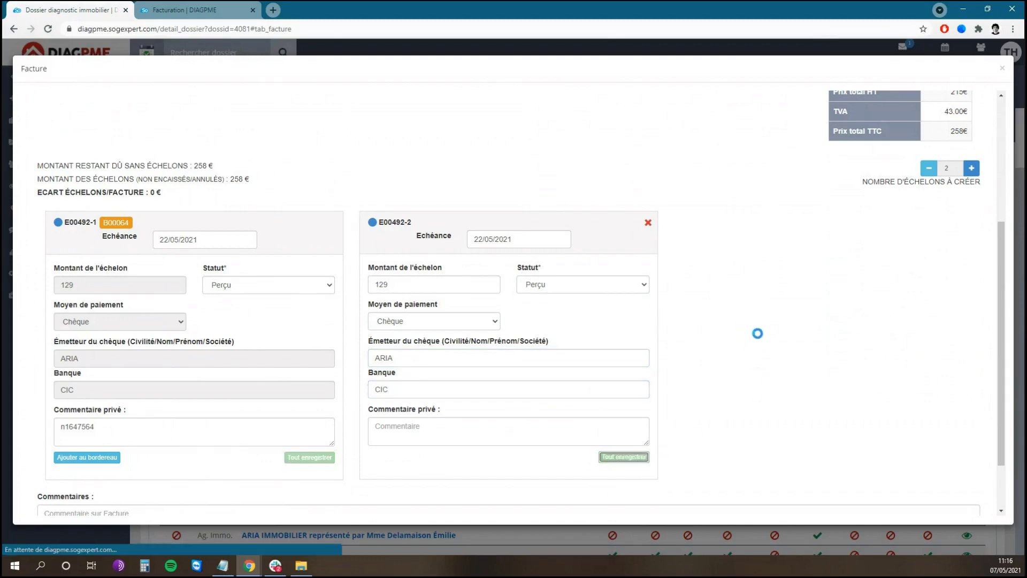
# - Add E00492-2 to remittance slip B00064 and close the invoice F00492 window
pyautogui.scroll(-3, 710, 333)
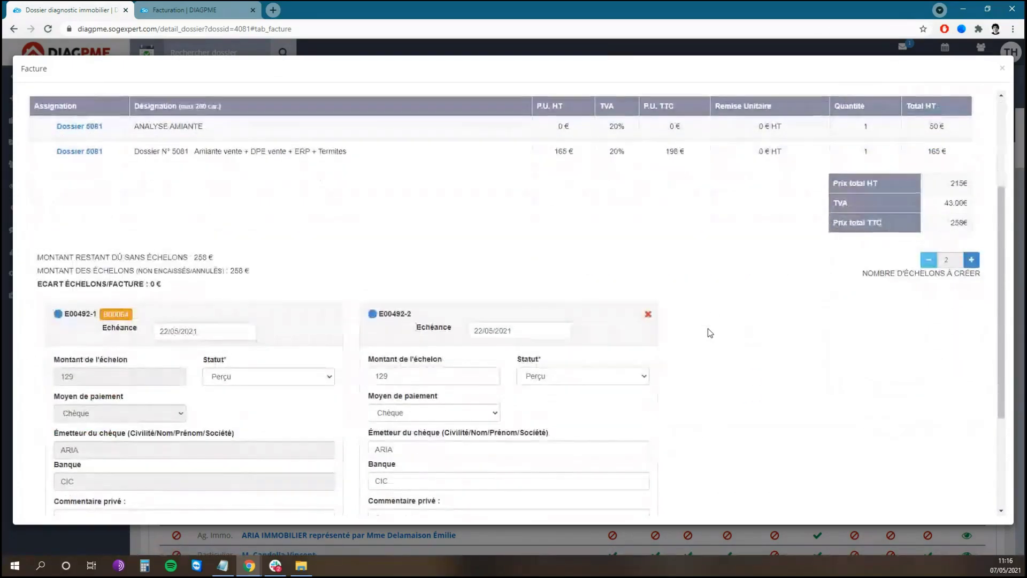
pyautogui.scroll(-3, 710, 333)
pyautogui.click(406, 391)
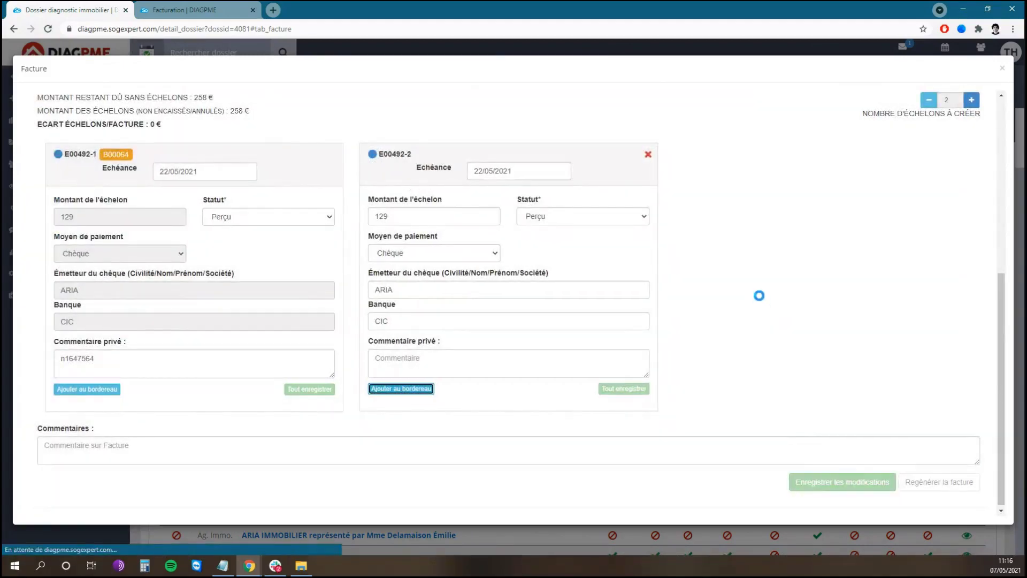
pyautogui.scroll(-5, 695, 364)
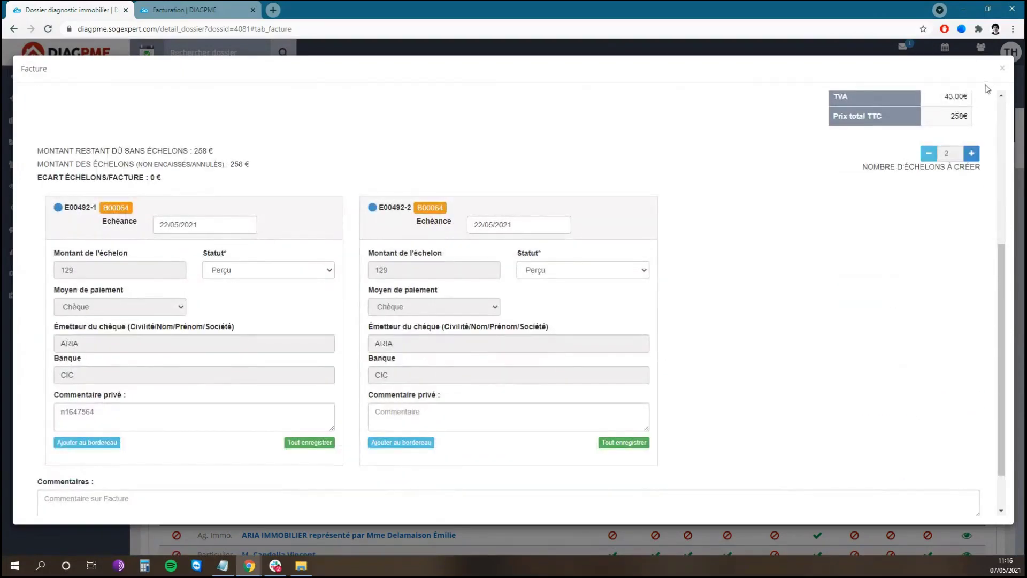
pyautogui.click(1002, 70)
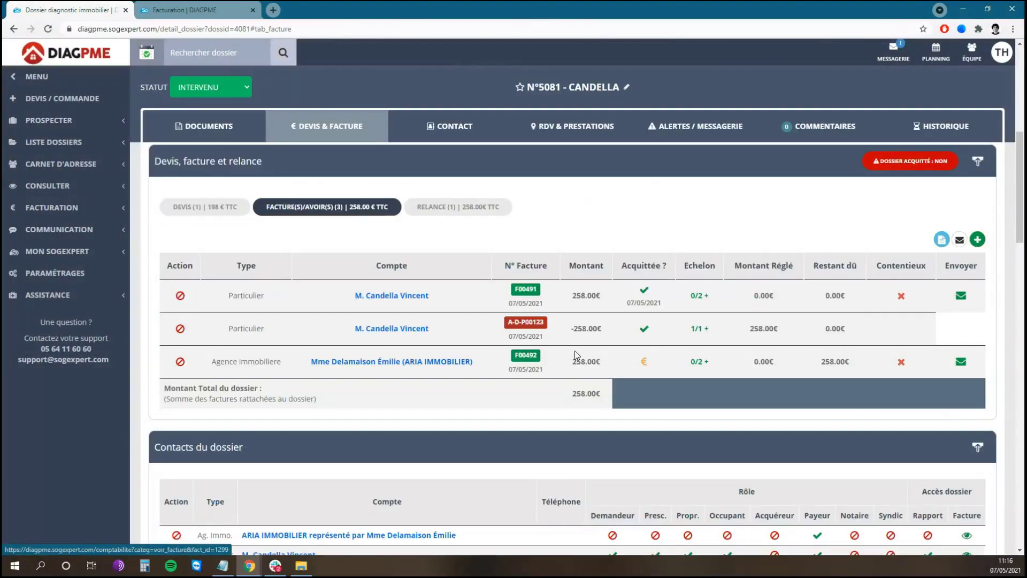
# - Open bordereau 00064's details from the Facturation tab's Liste des bordereaux
pyautogui.click(194, 6)
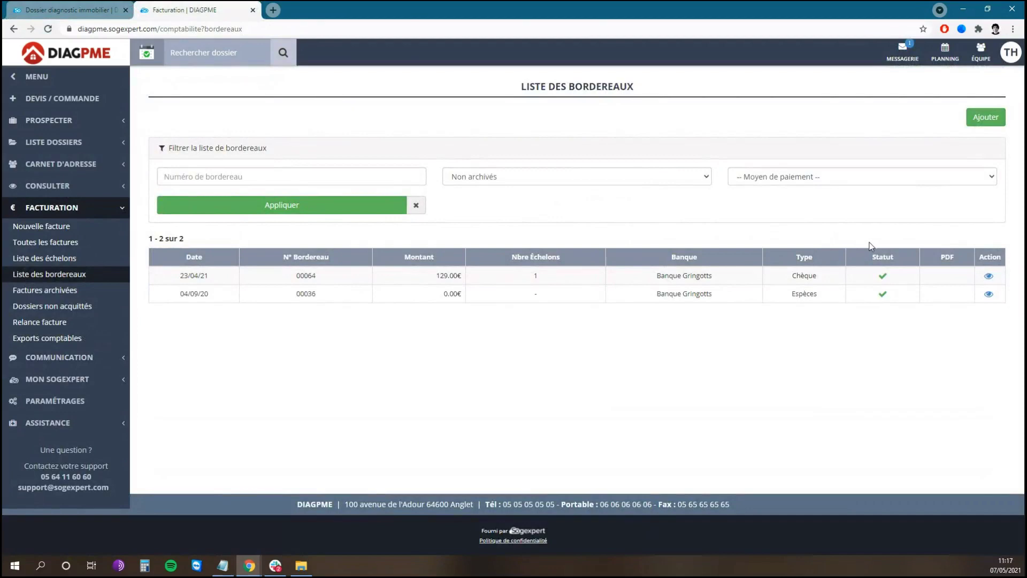
pyautogui.click(989, 277)
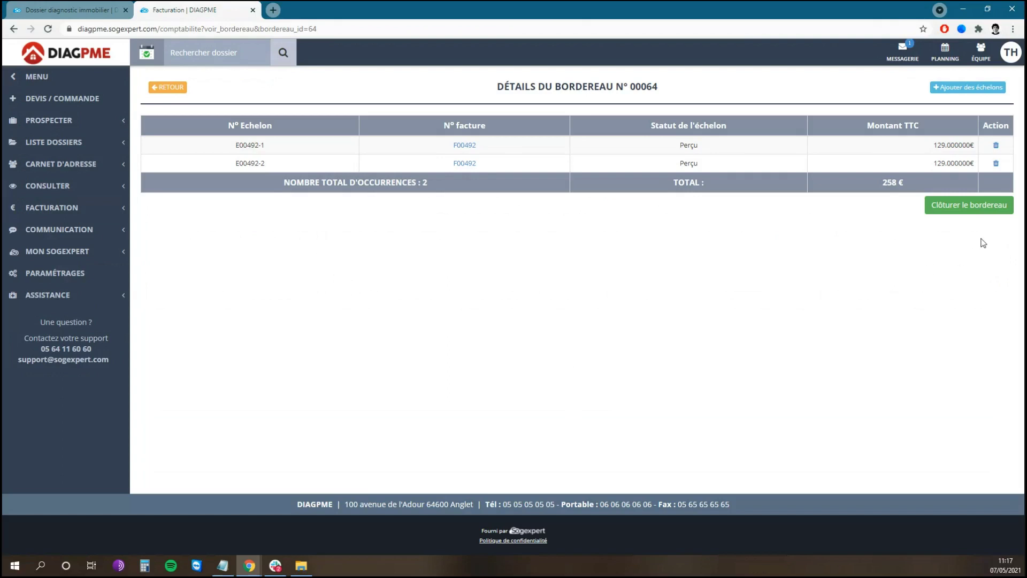
# - Close bordereau 00064 and confirm, moving its instalments to Dépôt en cours
pyautogui.click(975, 210)
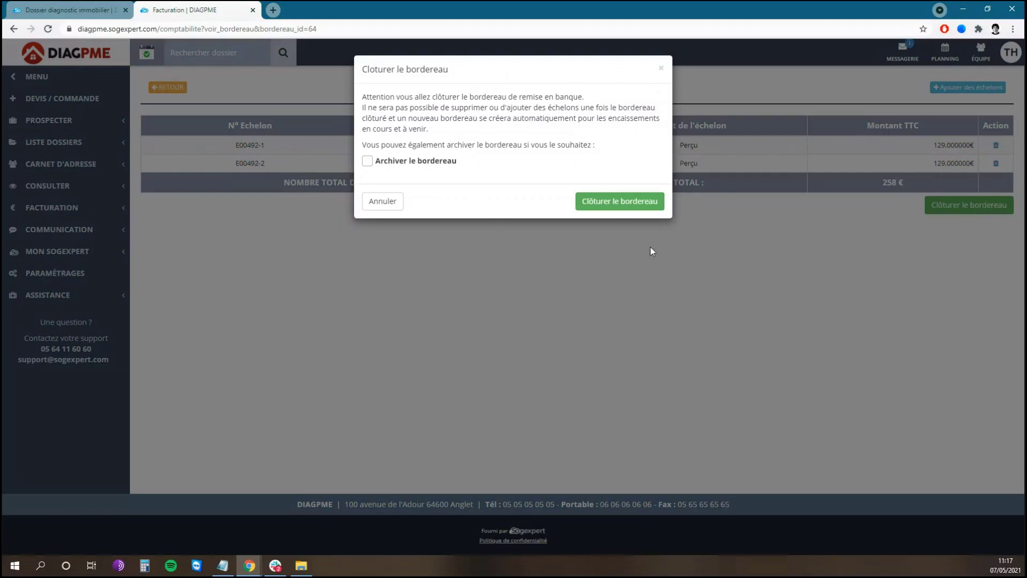
pyautogui.click(628, 207)
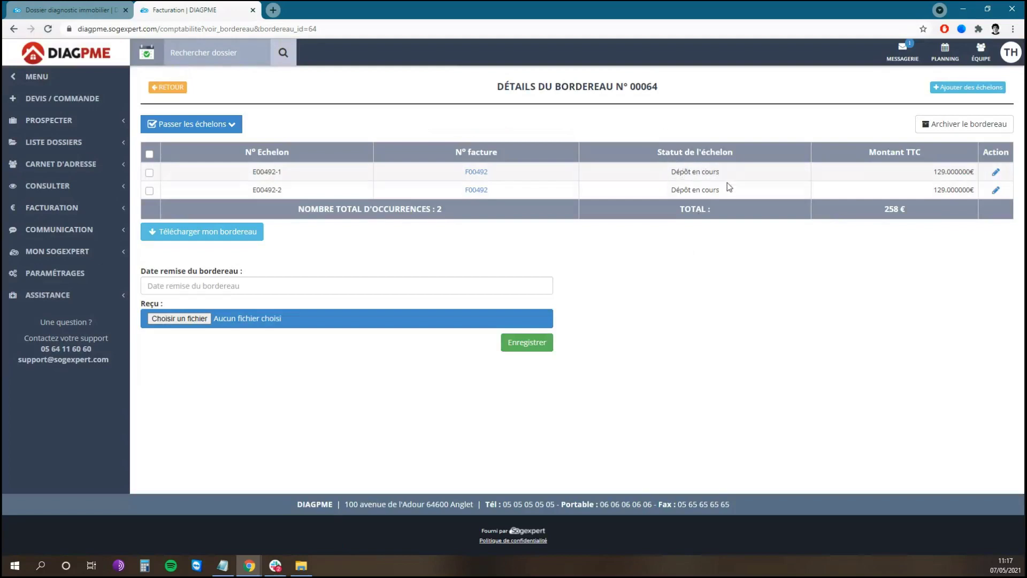
# - Download bordereau 00064's PDF and save 07/05/2021 as its remittance date
pyautogui.click(251, 232)
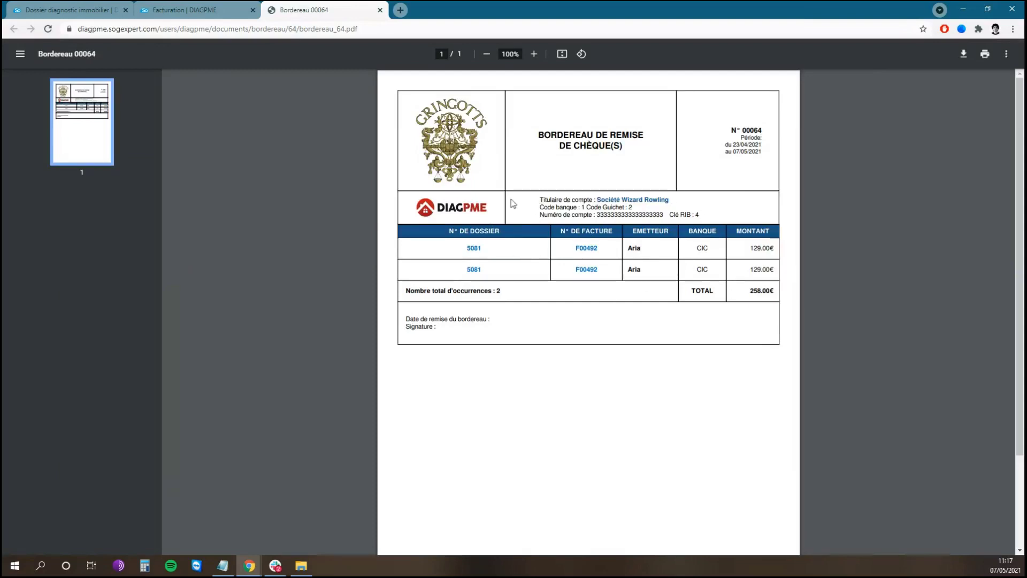
pyautogui.click(211, 6)
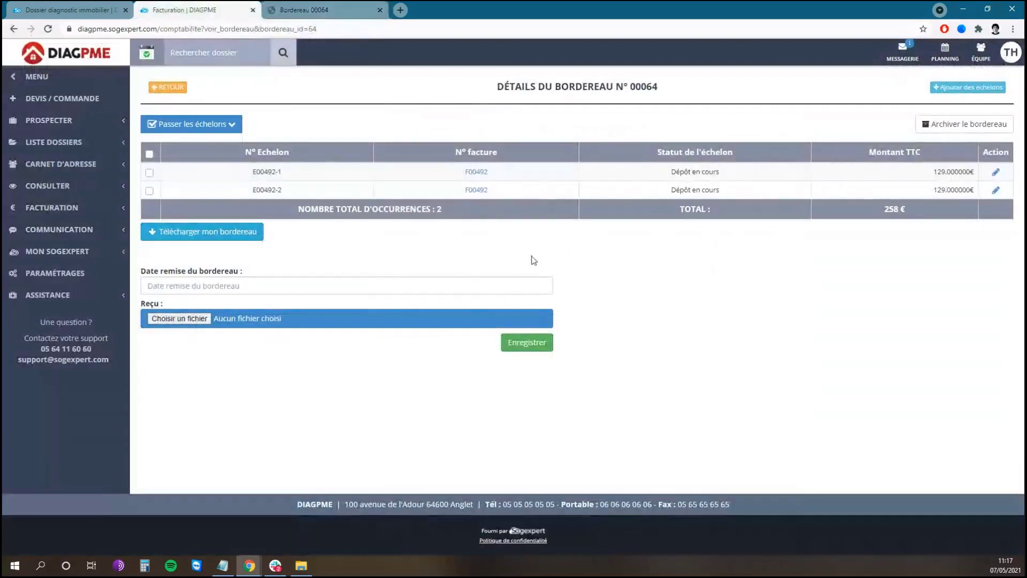
pyautogui.click(222, 286)
pyautogui.click(225, 353)
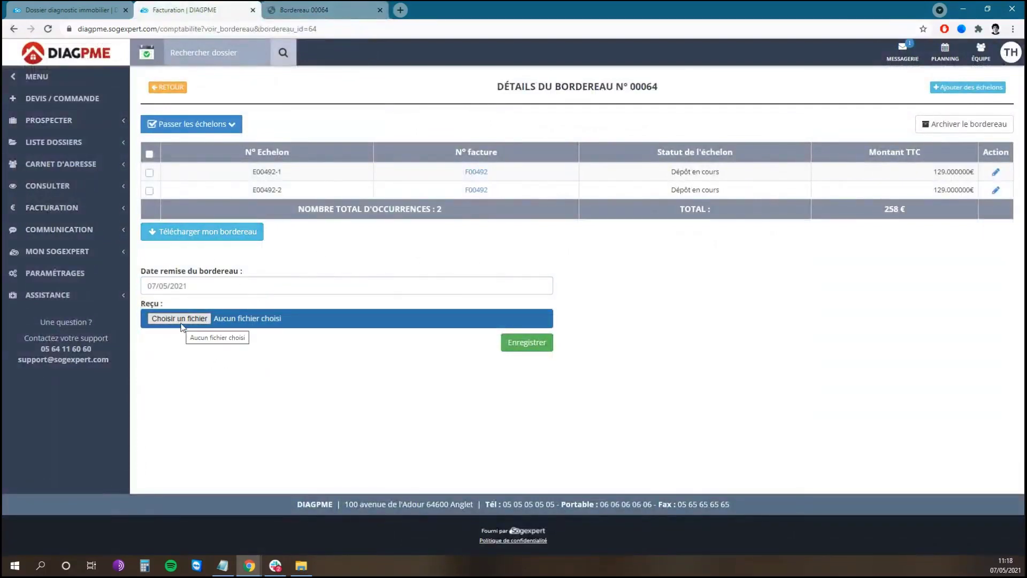
pyautogui.click(528, 347)
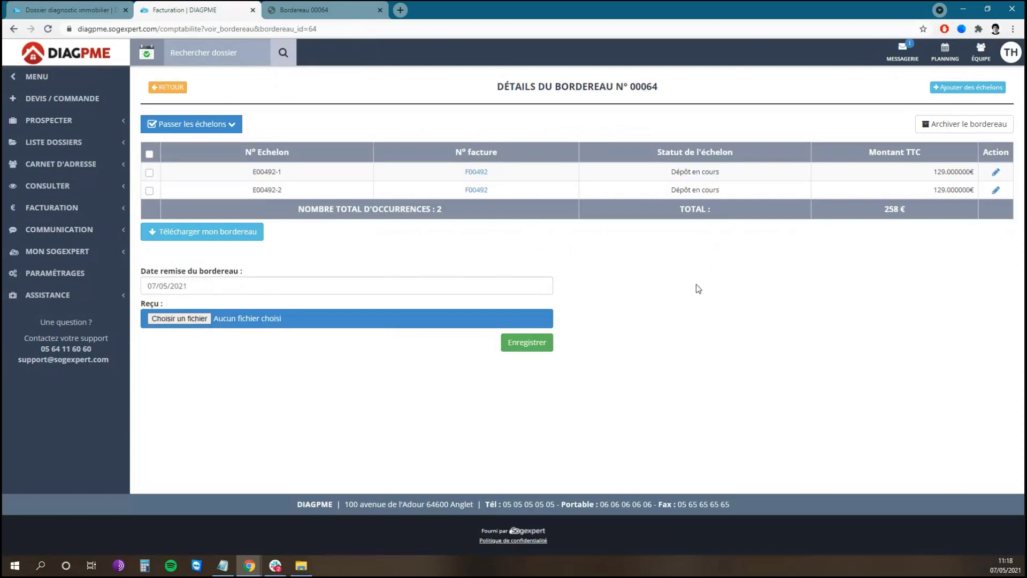
# - Set instalments E00492-1 and E00492-2 of slip 00064 to Encaissé, totalling 258 €
pyautogui.click(149, 173)
pyautogui.click(150, 191)
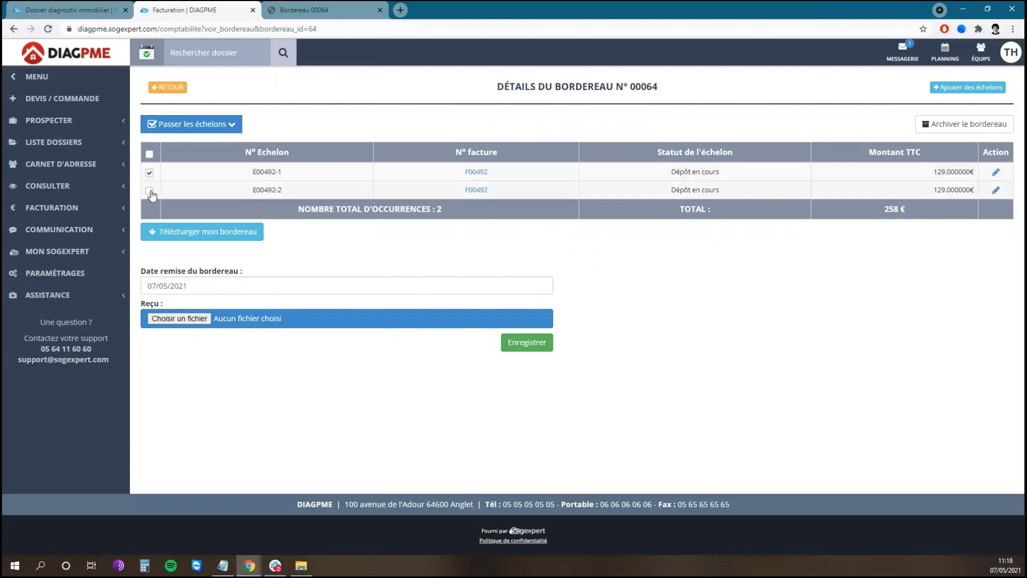
pyautogui.click(150, 173)
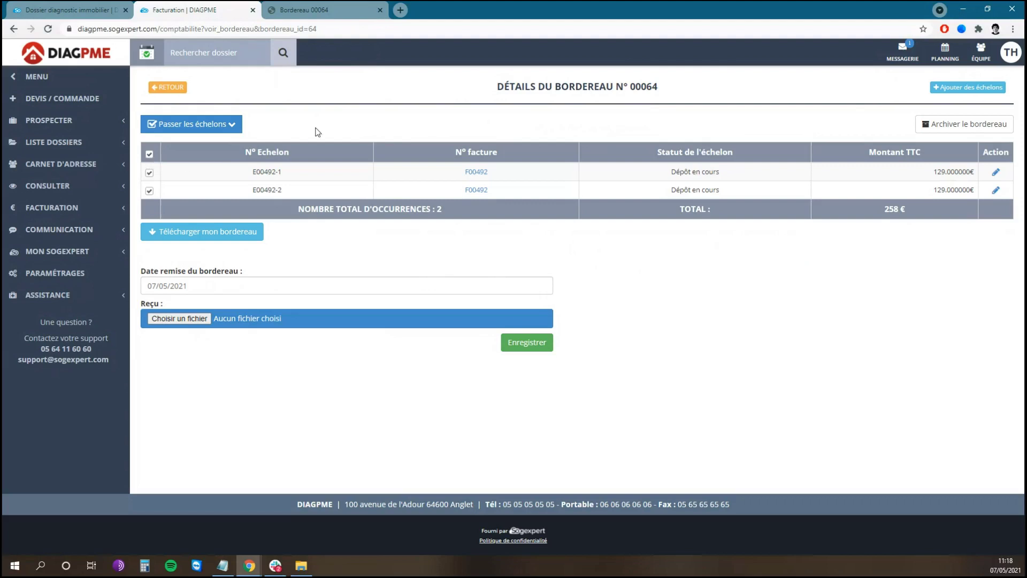
pyautogui.click(229, 126)
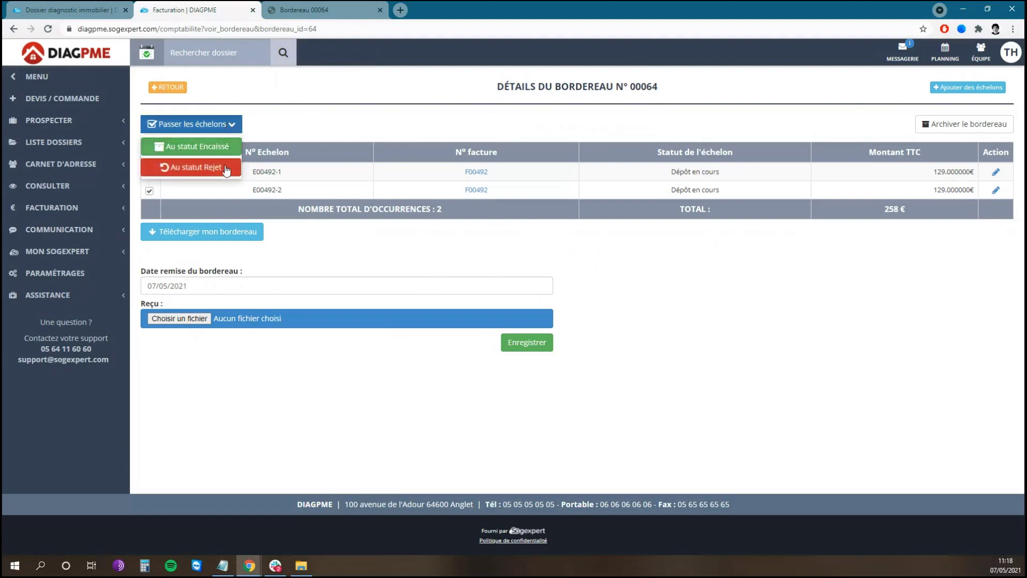
pyautogui.click(228, 151)
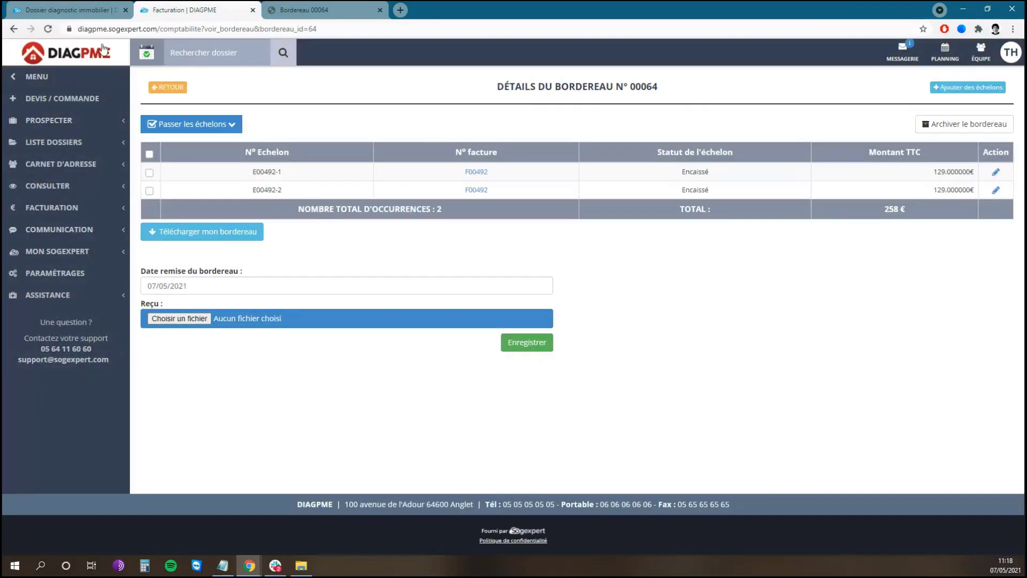
pyautogui.click(80, 10)
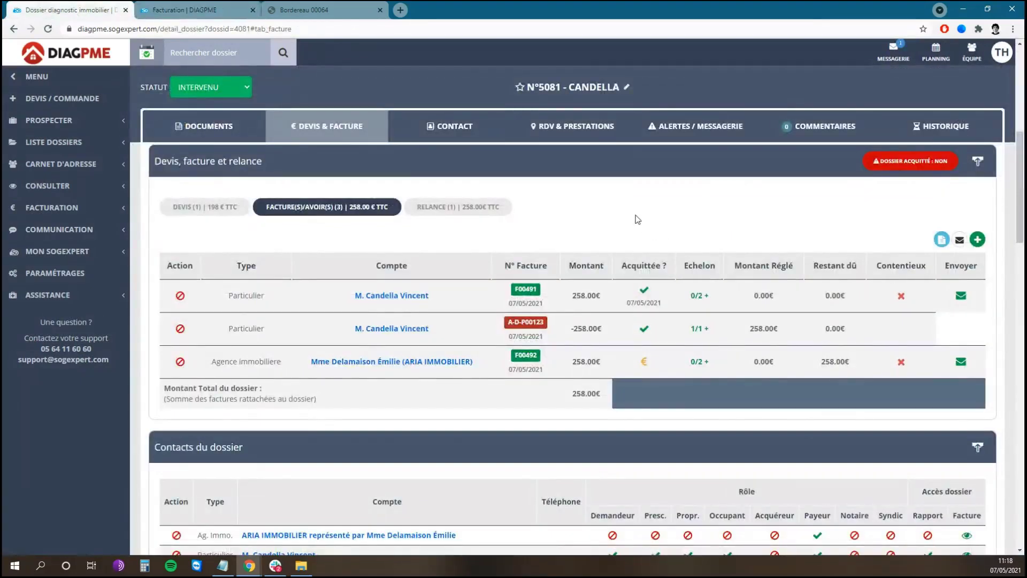
# - Refresh dossier 5081 to confirm full payment, then return to the bordereau list showing 00064 closed
pyautogui.press('F5')
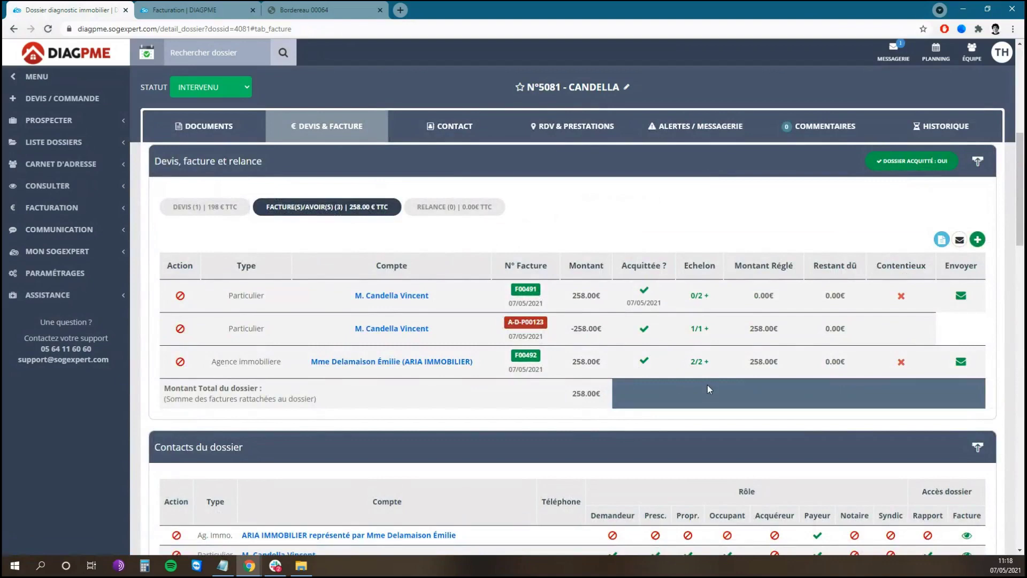
pyautogui.click(192, 10)
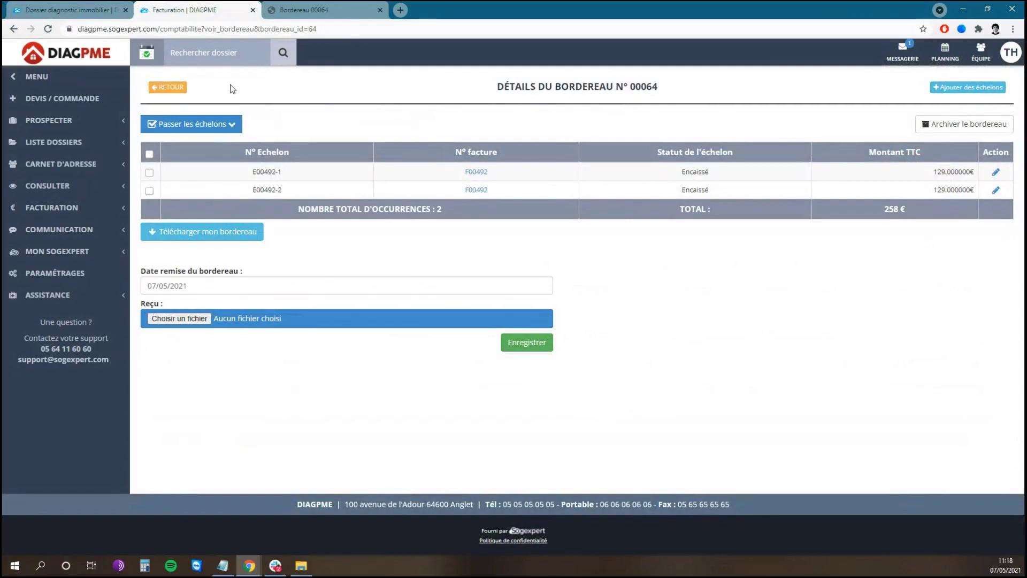
pyautogui.click(182, 89)
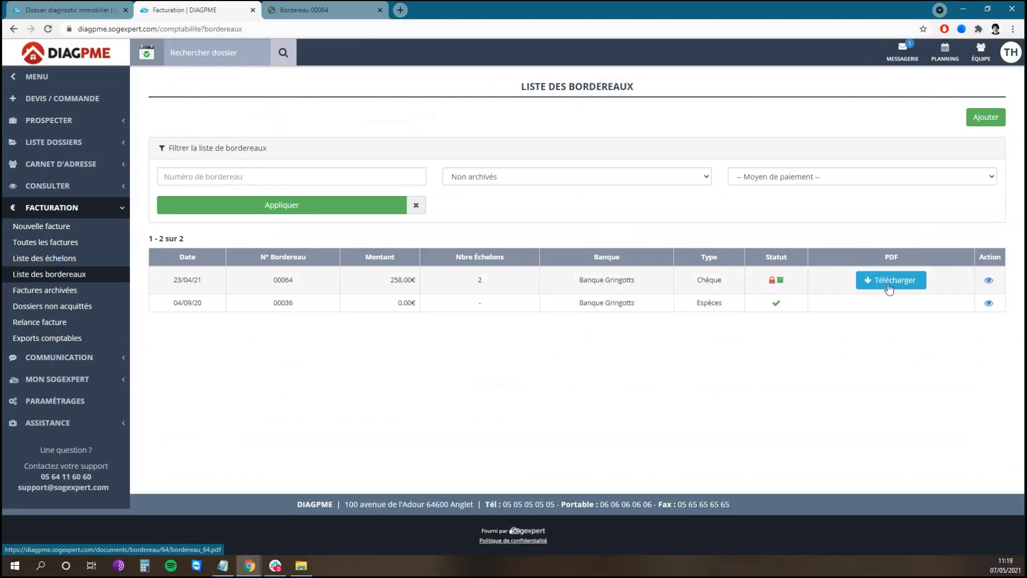
# - Create cheque bordereau 00065 dated 07/05/2021 for Banque Gringotts
pyautogui.click(986, 116)
pyautogui.click(443, 114)
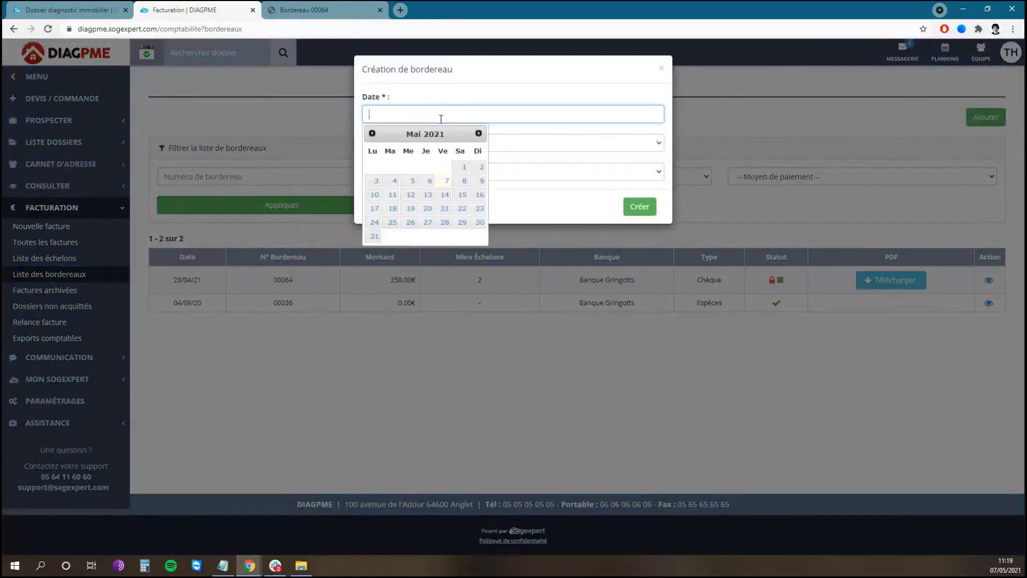
pyautogui.click(447, 177)
pyautogui.click(431, 143)
pyautogui.click(426, 168)
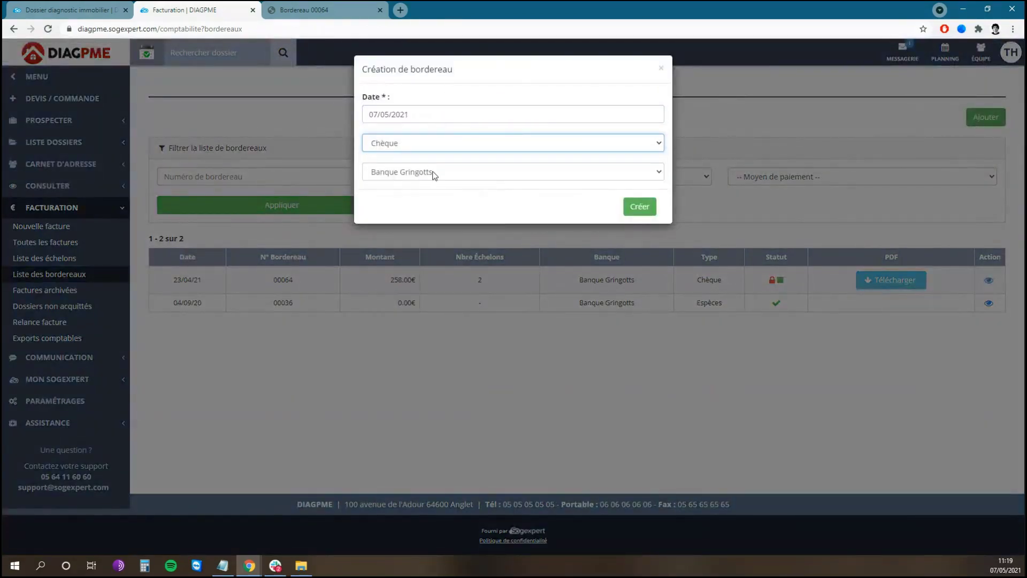
pyautogui.click(433, 172)
pyautogui.click(437, 184)
pyautogui.click(640, 207)
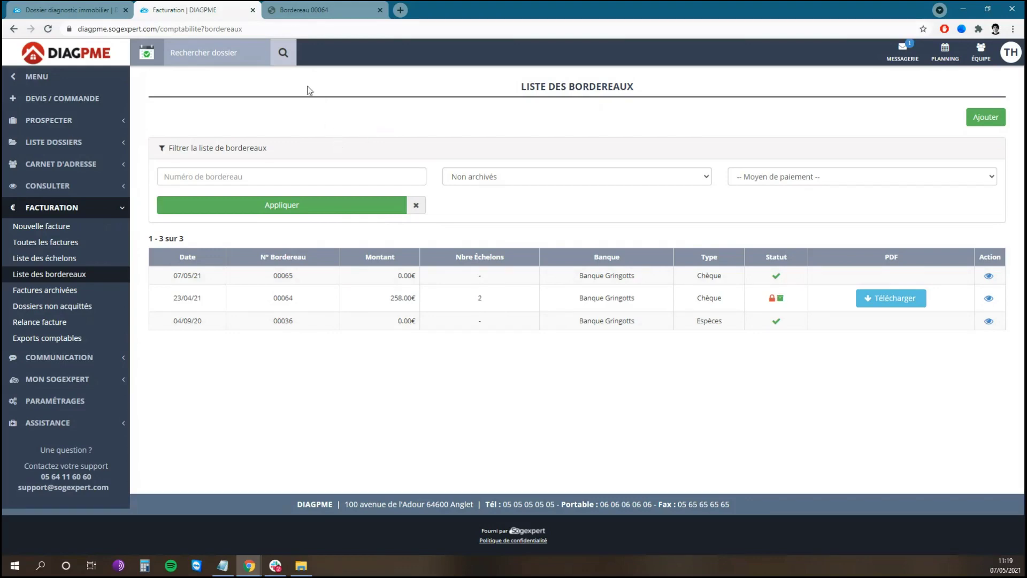
# - Close the Facturation and bordereau PDF tabs and start a blank Nouvelle facture
pyautogui.click(252, 10)
pyautogui.click(253, 10)
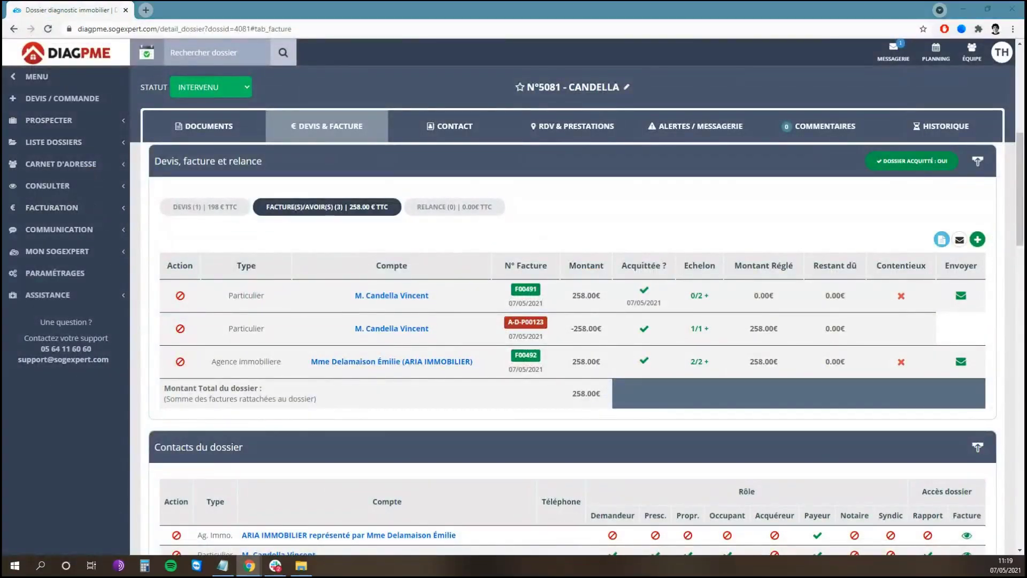
pyautogui.click(361, 242)
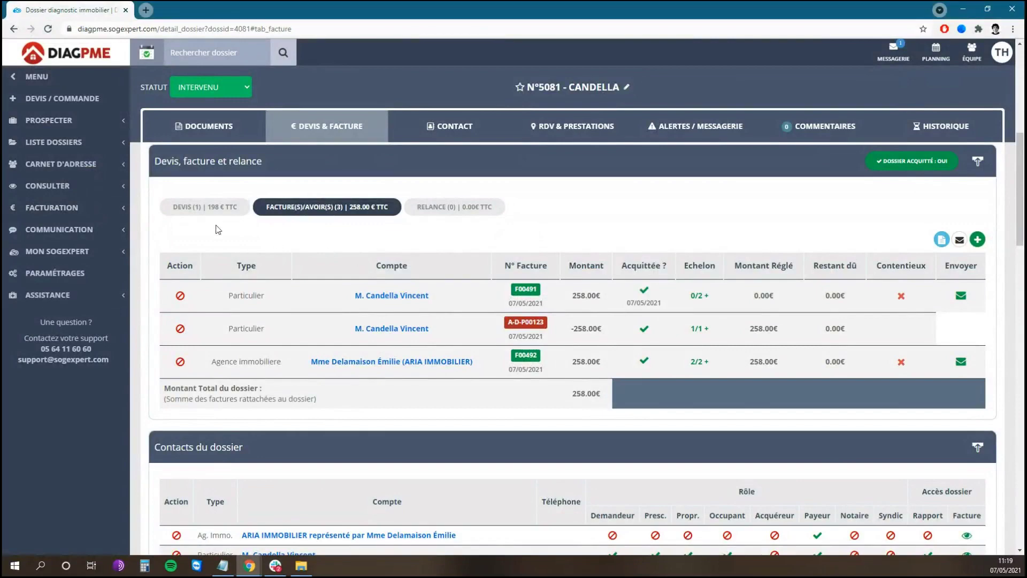
pyautogui.click(80, 211)
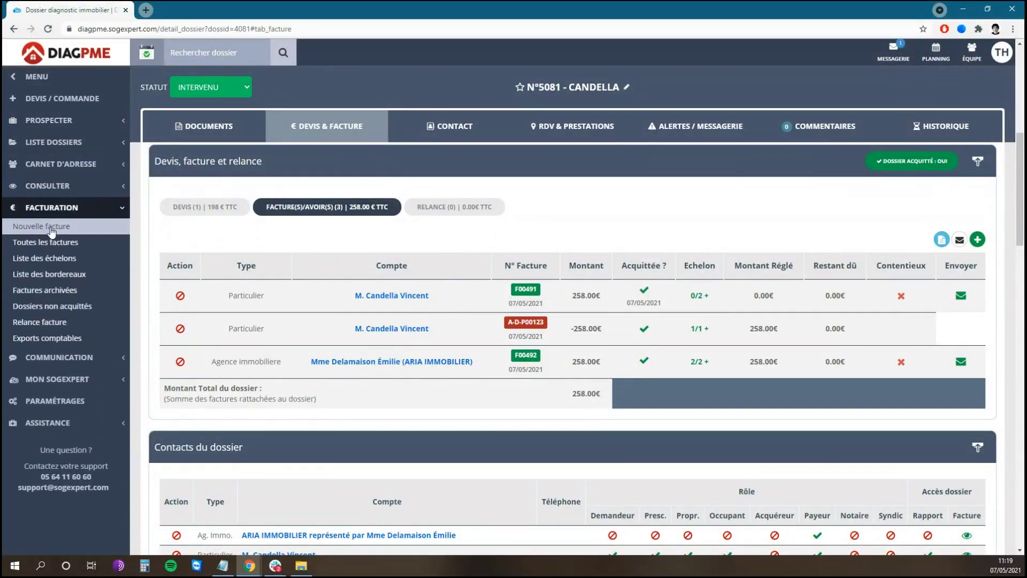
pyautogui.click(35, 230)
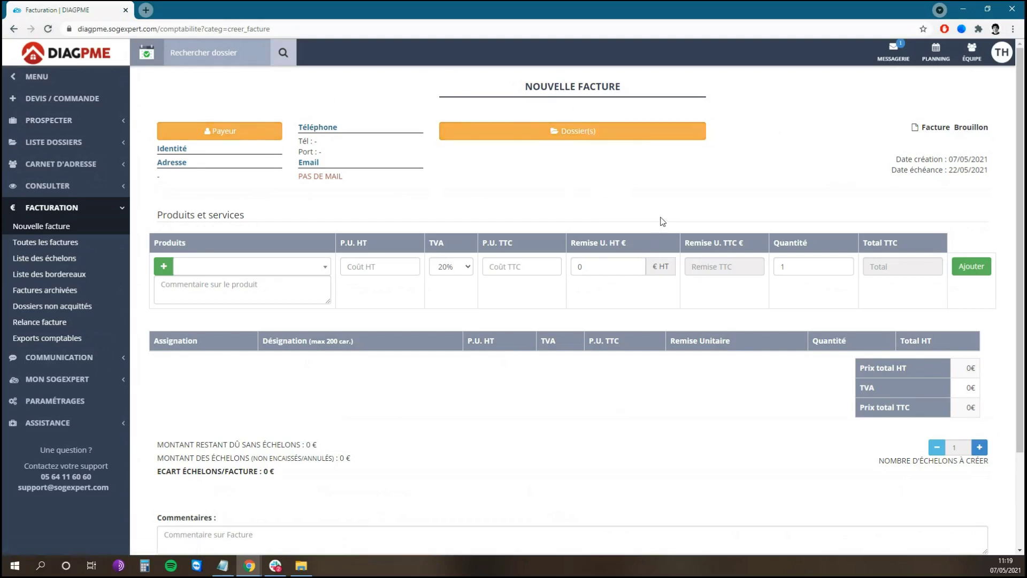
# - Search ARIA and attach dossiers 2769, 2779 and 4691 to the invoice, totalling 959.87 € HT
pyautogui.click(576, 137)
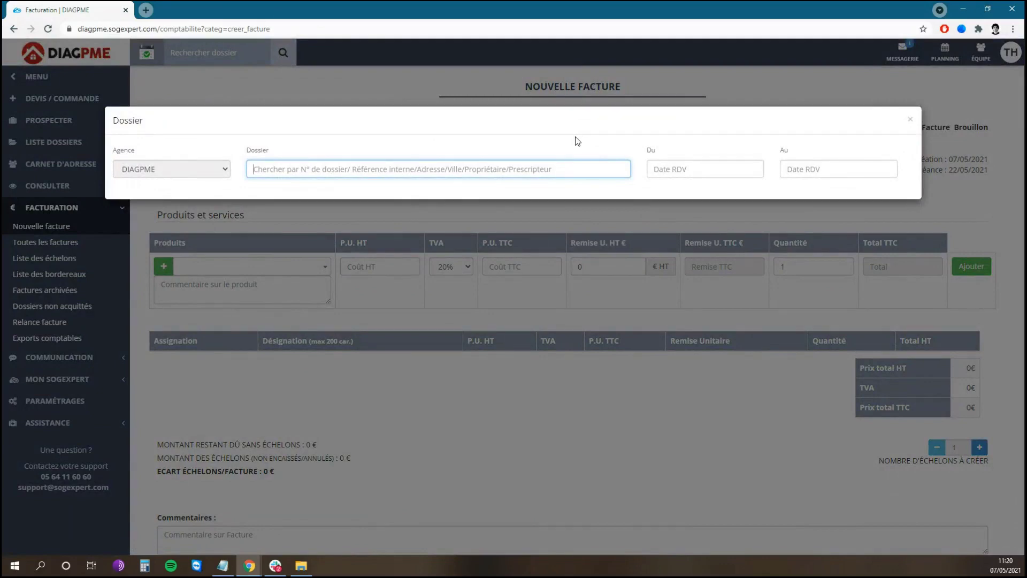
pyautogui.write('ARIA')
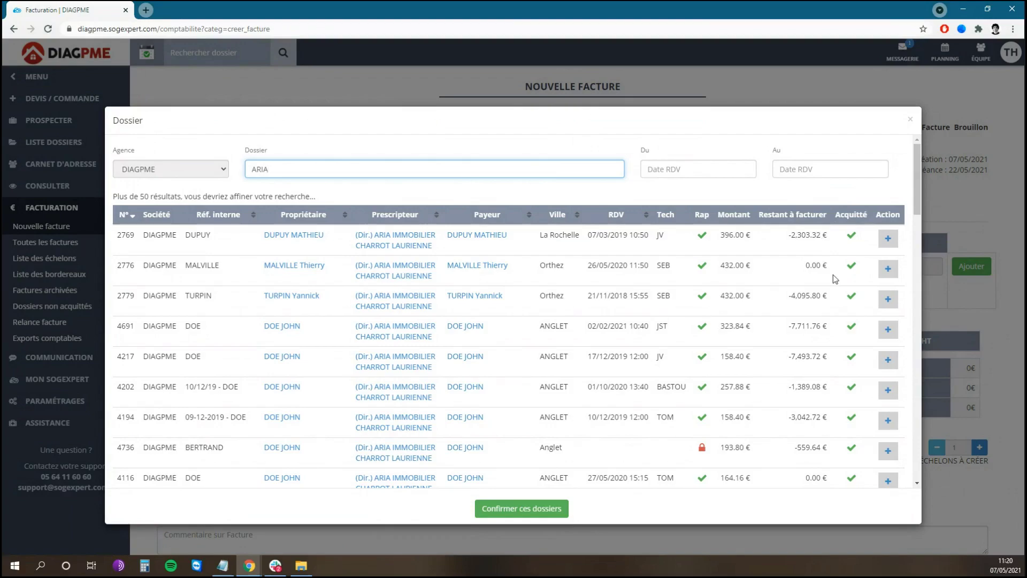
pyautogui.scroll(-7, 833, 275)
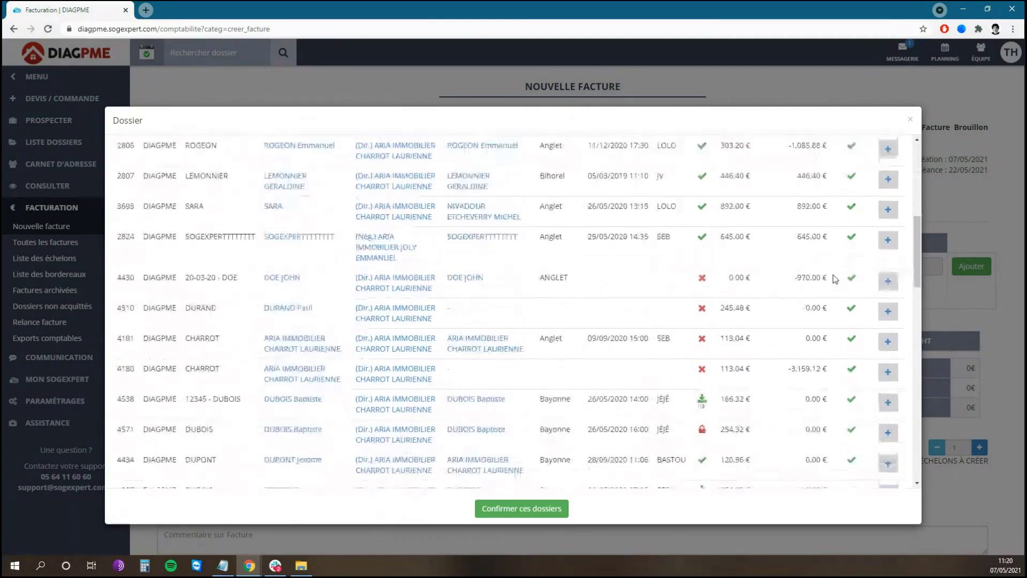
pyautogui.scroll(-12, 833, 275)
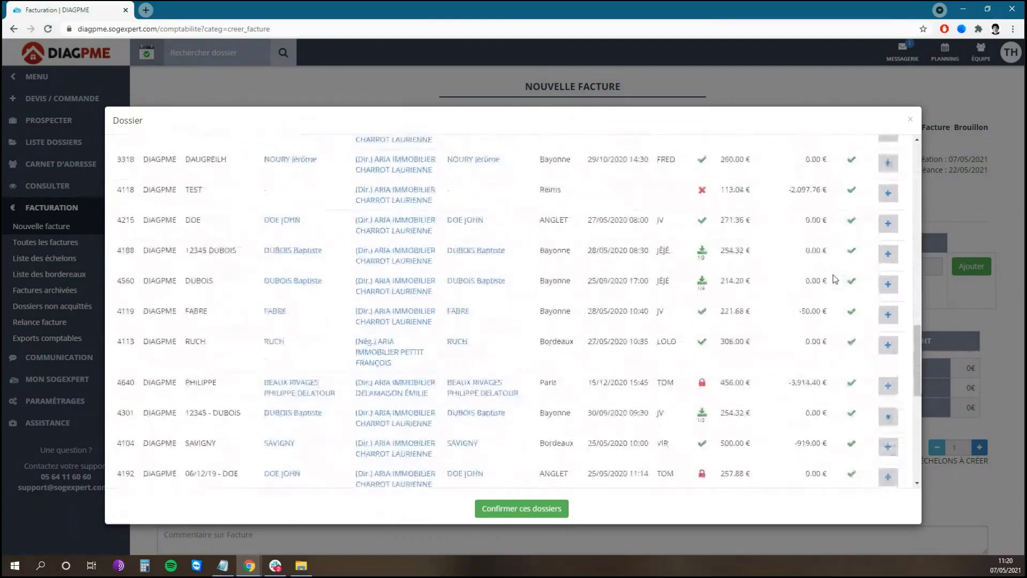
pyautogui.scroll(-10, 833, 278)
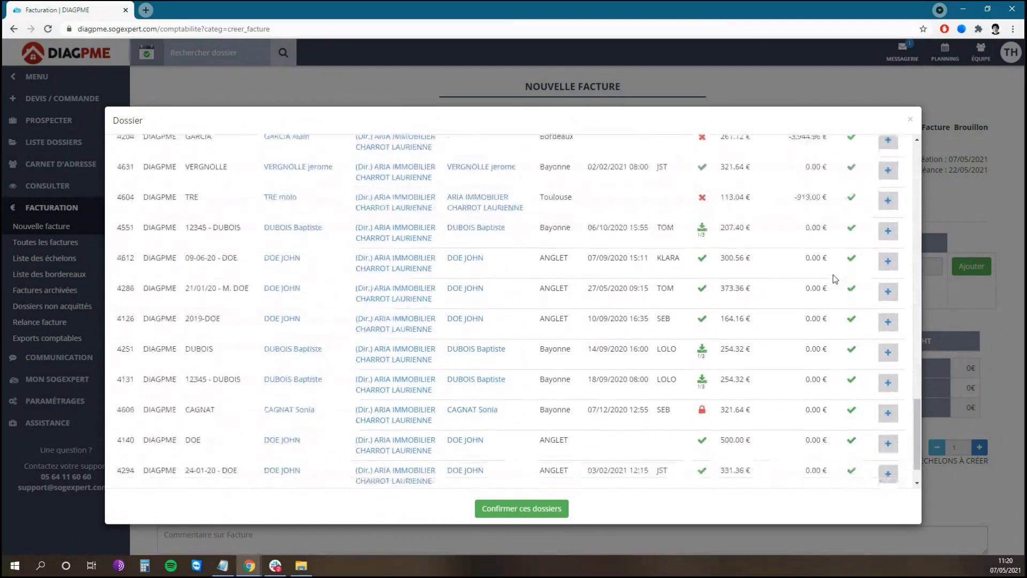
pyautogui.scroll(-1, 832, 274)
pyautogui.moveTo(920, 449); pyautogui.dragTo(922, 177)
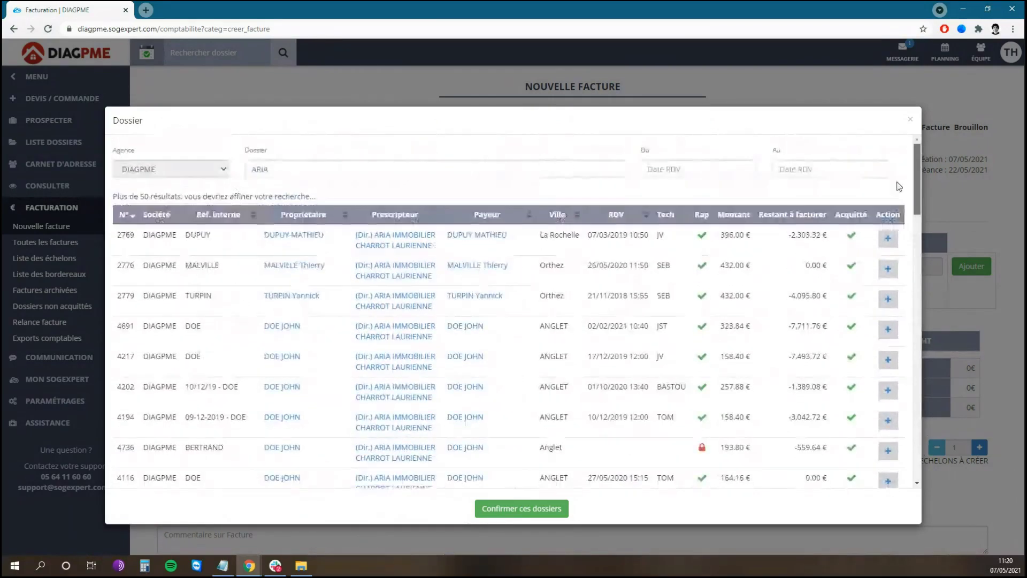
pyautogui.click(889, 239)
pyautogui.click(888, 298)
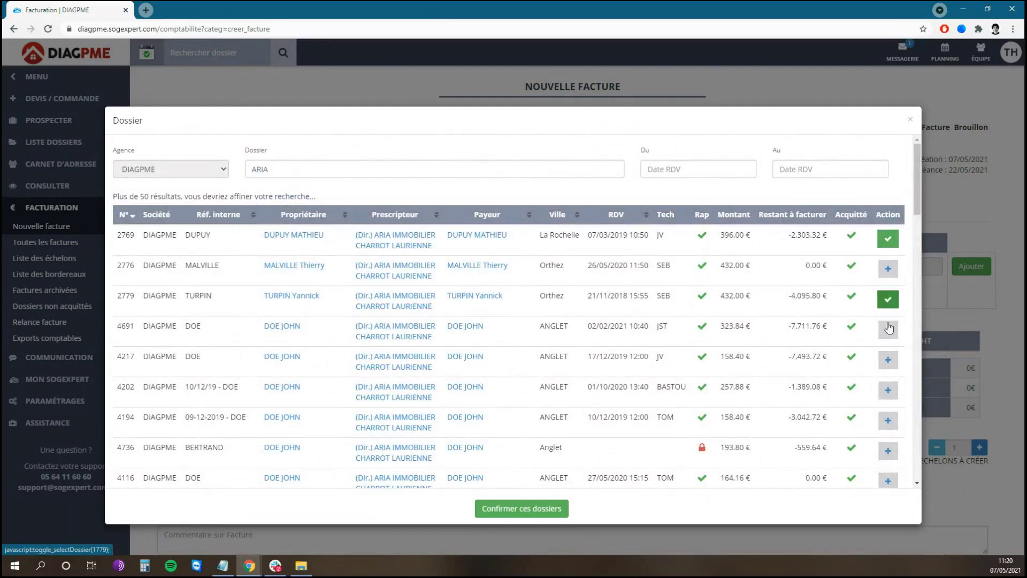
pyautogui.click(888, 330)
pyautogui.click(530, 510)
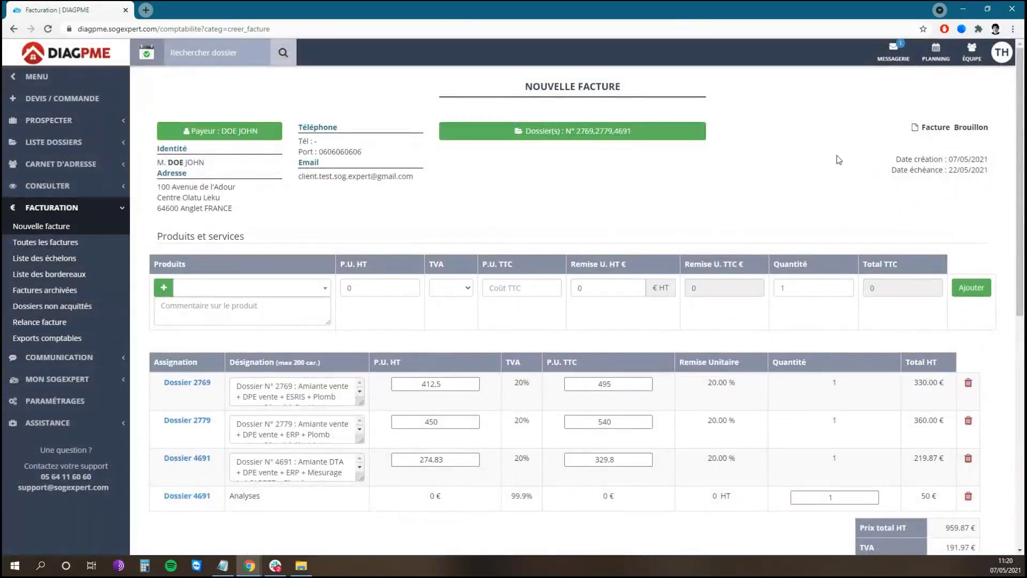
pyautogui.scroll(-2, 838, 159)
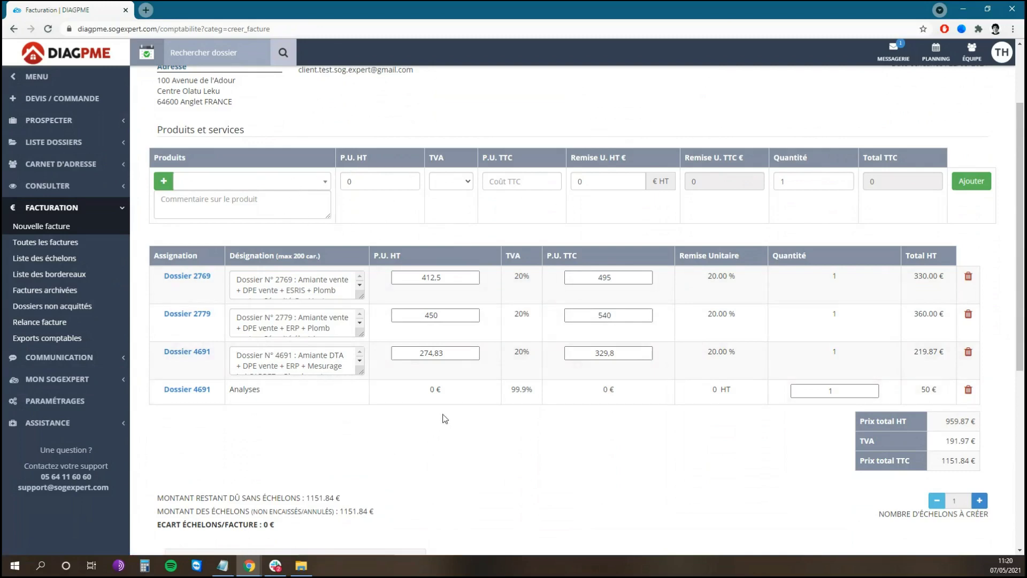
pyautogui.scroll(1, 656, 375)
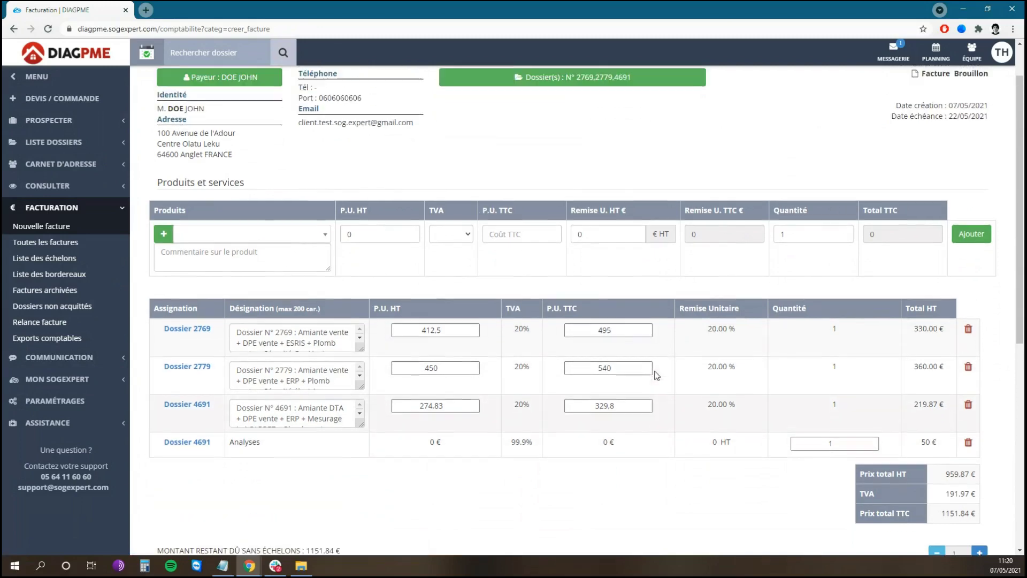
pyautogui.scroll(1, 551, 383)
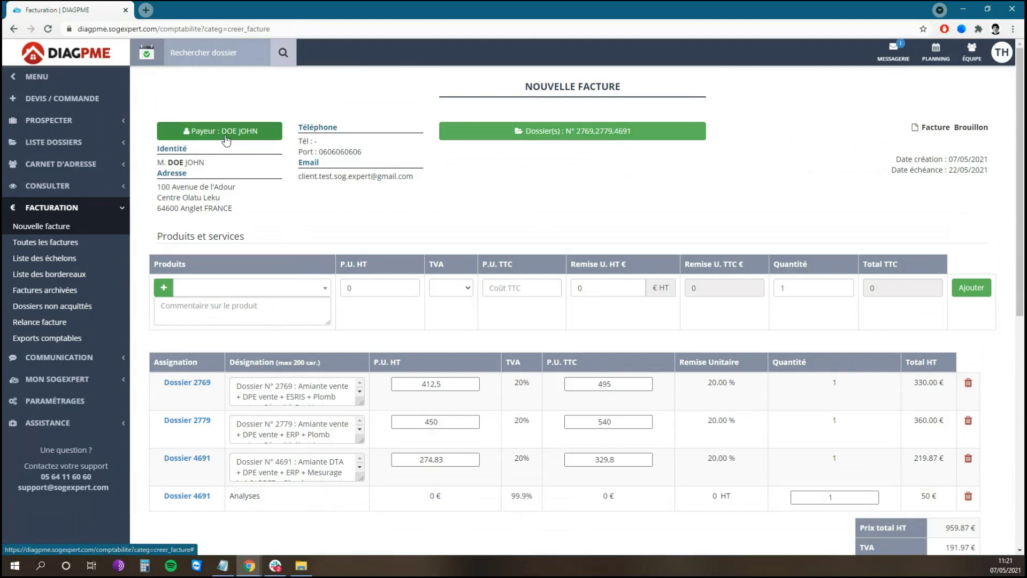
# - Set the ARIA IMMOBILIER agency contact as payer and generate invoice F00493 at 1151.84 € TTC
pyautogui.click(225, 138)
pyautogui.write('ARIA')
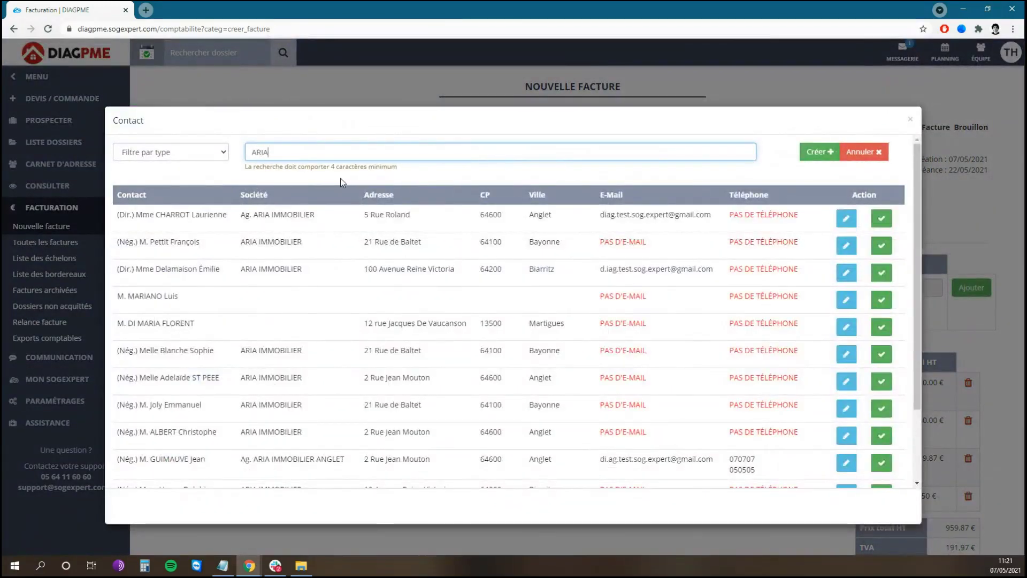
pyautogui.click(882, 272)
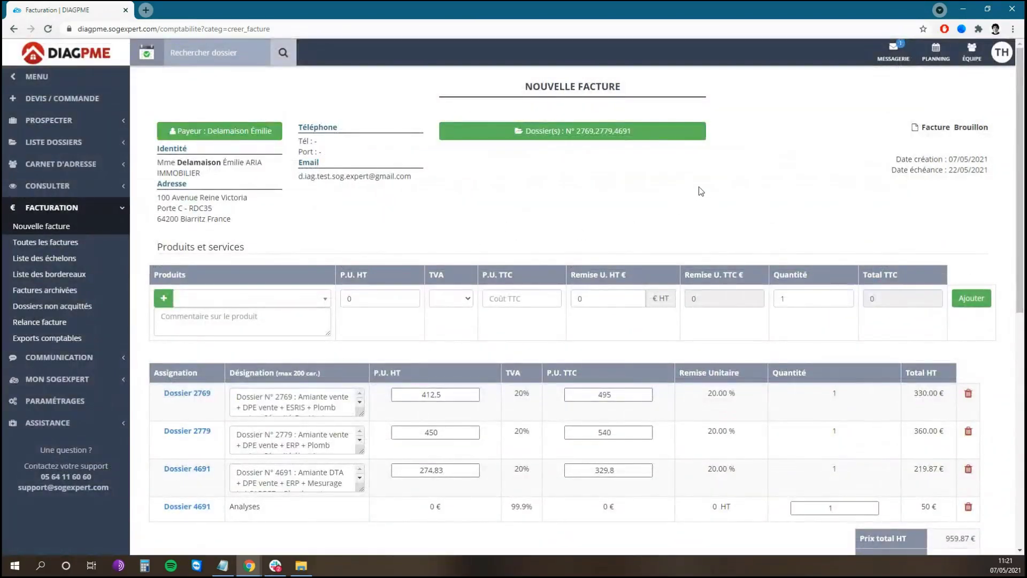
pyautogui.scroll(-6, 711, 185)
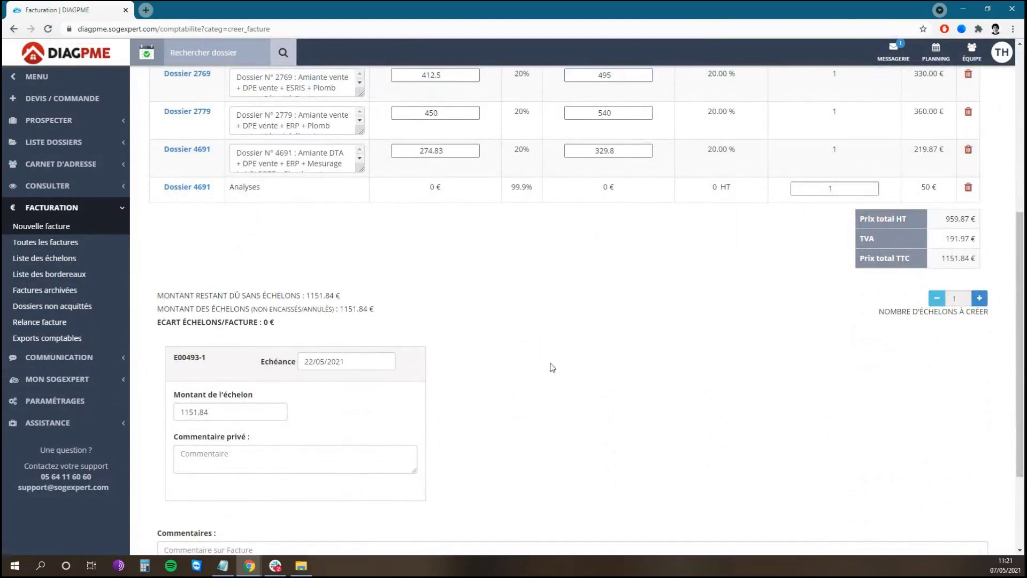
pyautogui.scroll(-1, 868, 372)
pyautogui.click(854, 533)
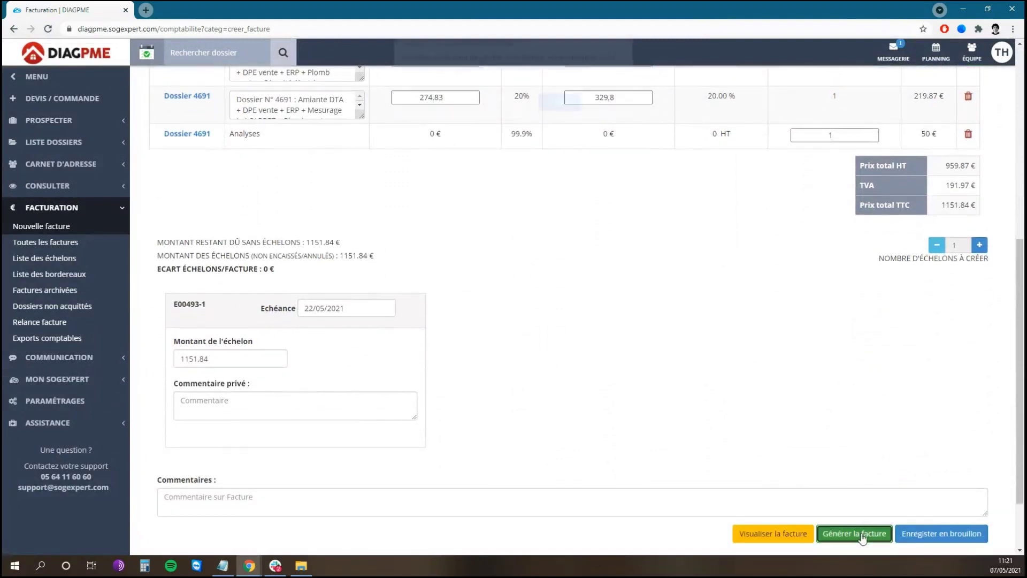
pyautogui.click(560, 111)
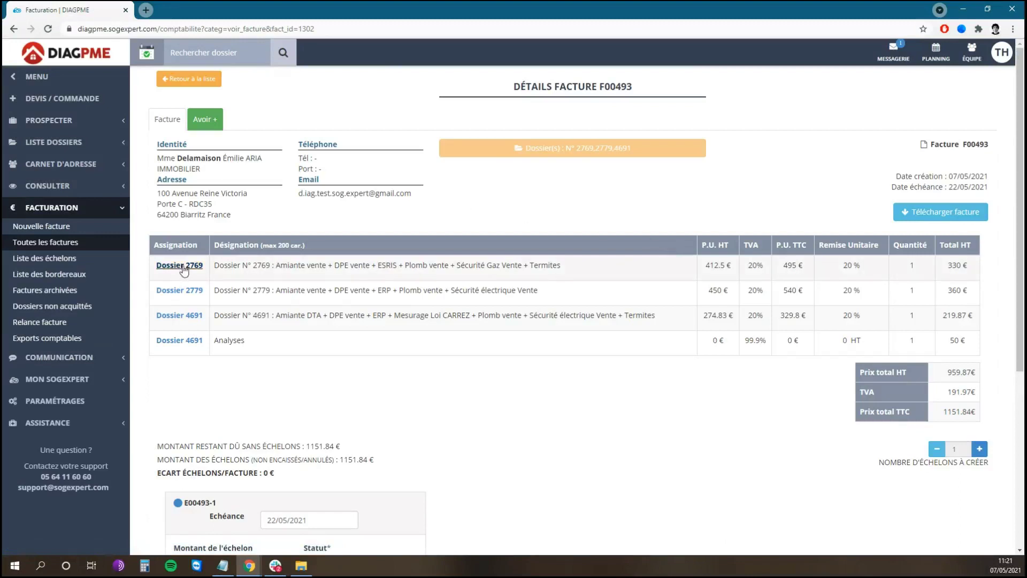
# - Open dossiers 2769, 2779 and 4691 in background tabs and view dossier 2769
pyautogui.middleClick(182, 265)
pyautogui.middleClick(182, 291)
pyautogui.middleClick(182, 315)
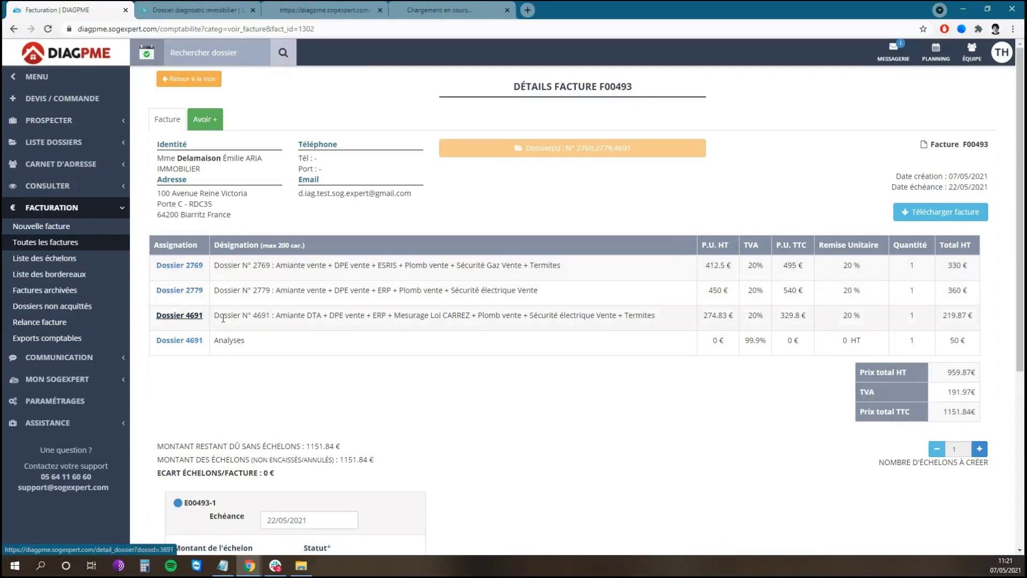
pyautogui.click(225, 10)
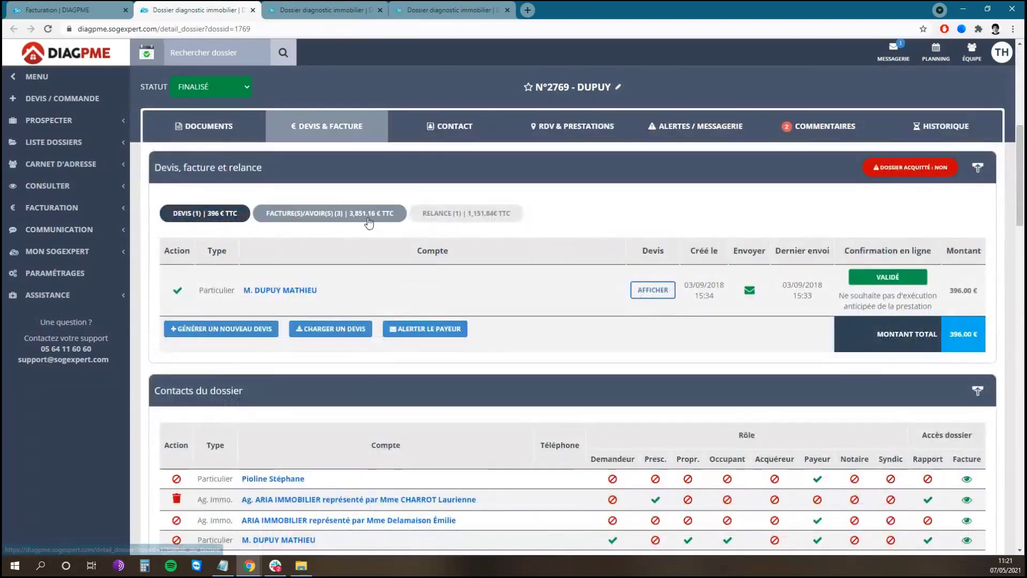
# - From dossier 2769's invoices and credit notes list, open invoice F00493's details
pyautogui.click(326, 213)
pyautogui.moveTo(603, 371)
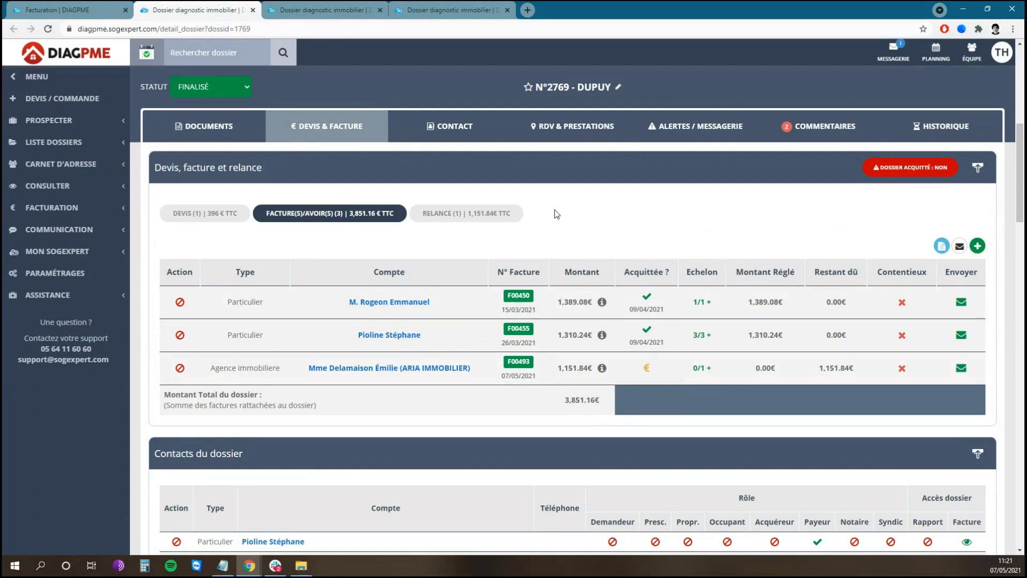
pyautogui.click(523, 368)
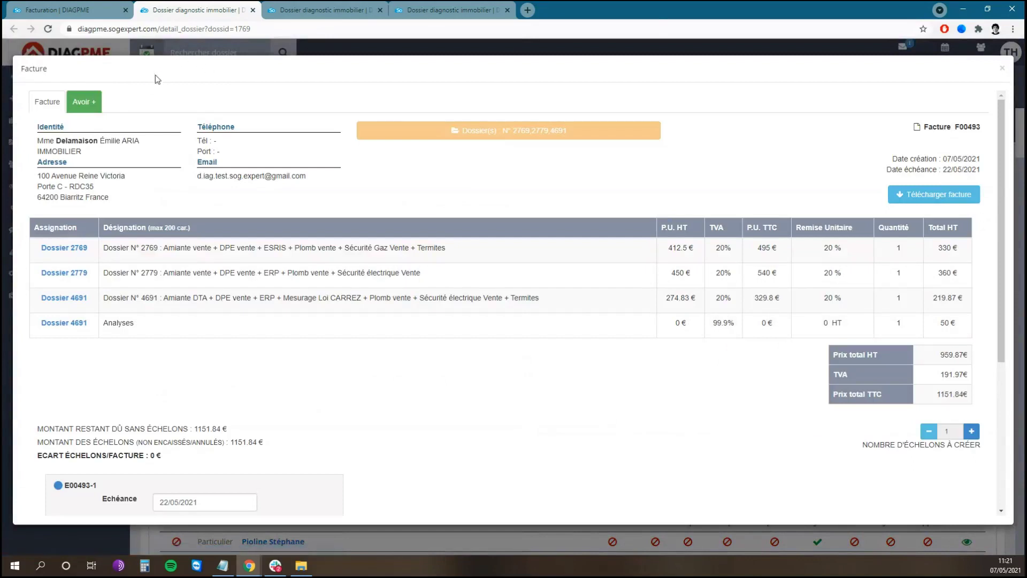
# - Issue credit note A-D-P00124 of 396 € on F00493 keeping only the Dossier 2769 line
pyautogui.click(86, 102)
pyautogui.click(77, 131)
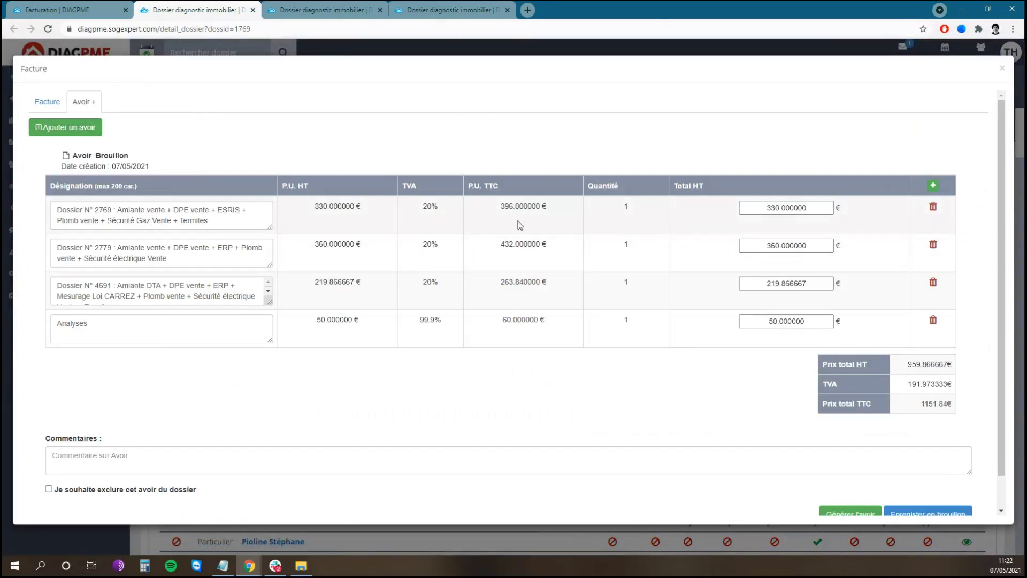
pyautogui.click(934, 245)
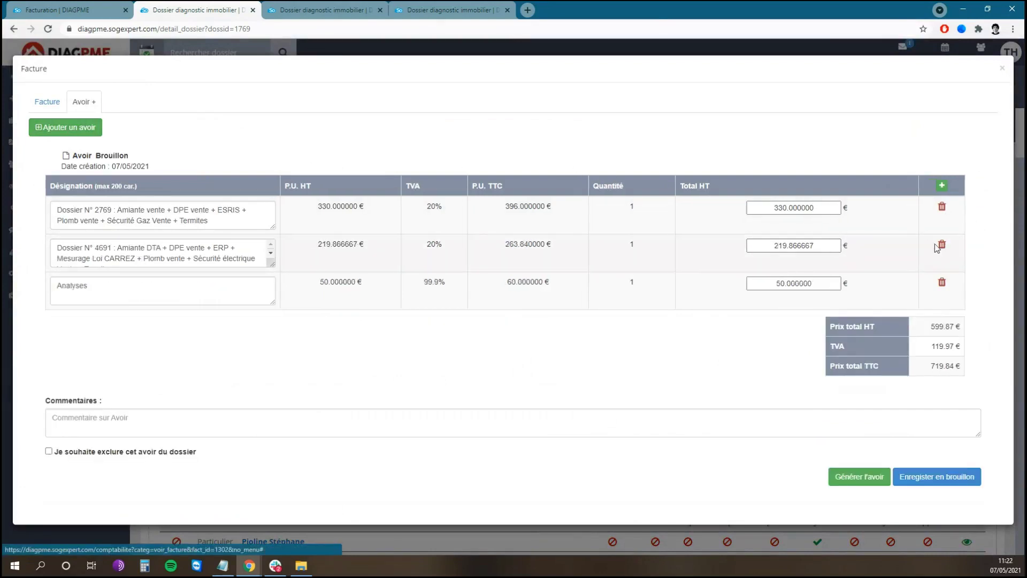
pyautogui.click(942, 245)
pyautogui.click(941, 245)
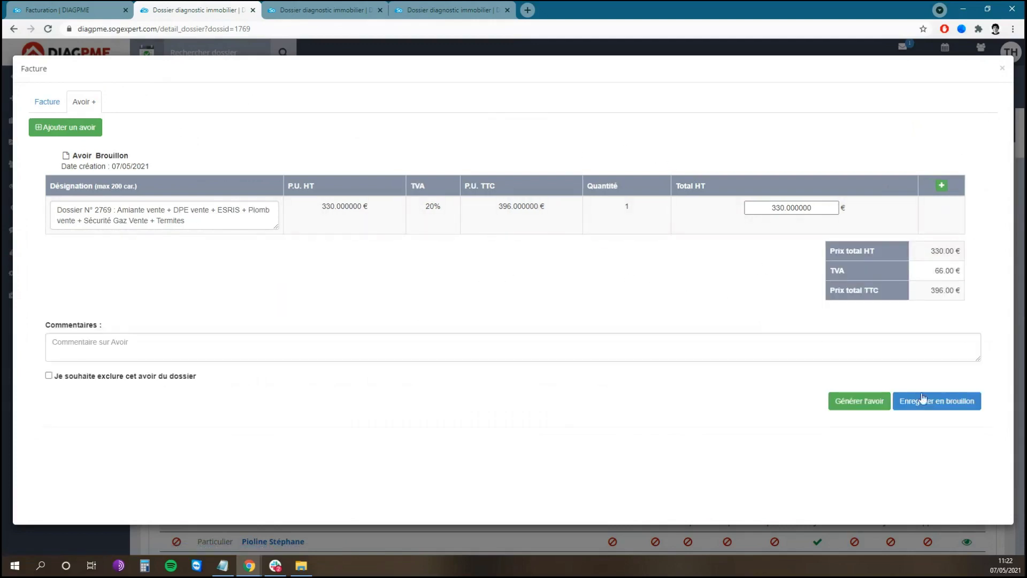
pyautogui.click(861, 401)
pyautogui.click(572, 111)
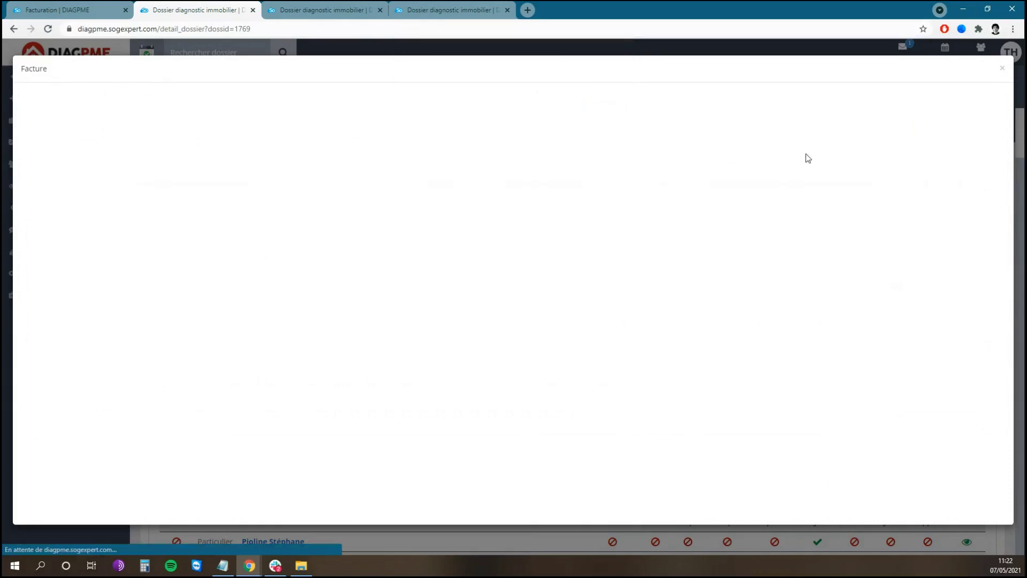
# - Review F00493's details, now showing 755.84 € due, and close the invoice modal
pyautogui.scroll(-3, 557, 268)
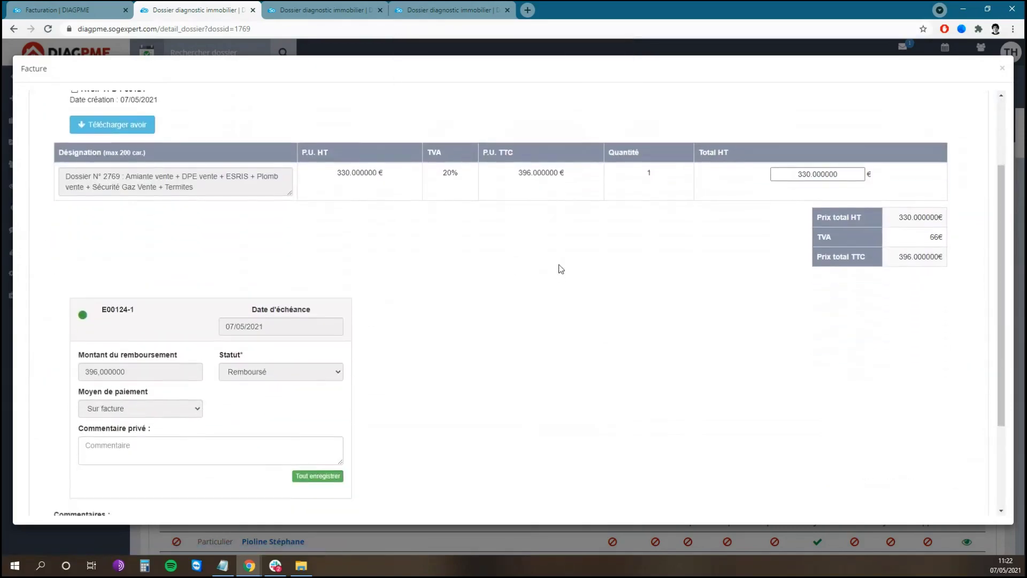
pyautogui.scroll(2, 749, 211)
pyautogui.scroll(2, 35, 102)
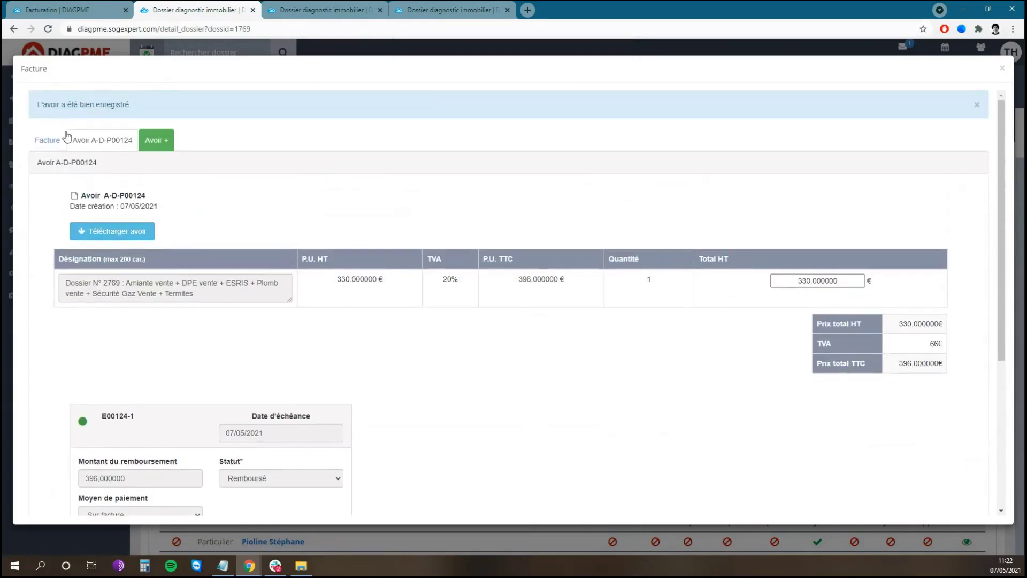
pyautogui.click(46, 138)
pyautogui.scroll(-5, 586, 274)
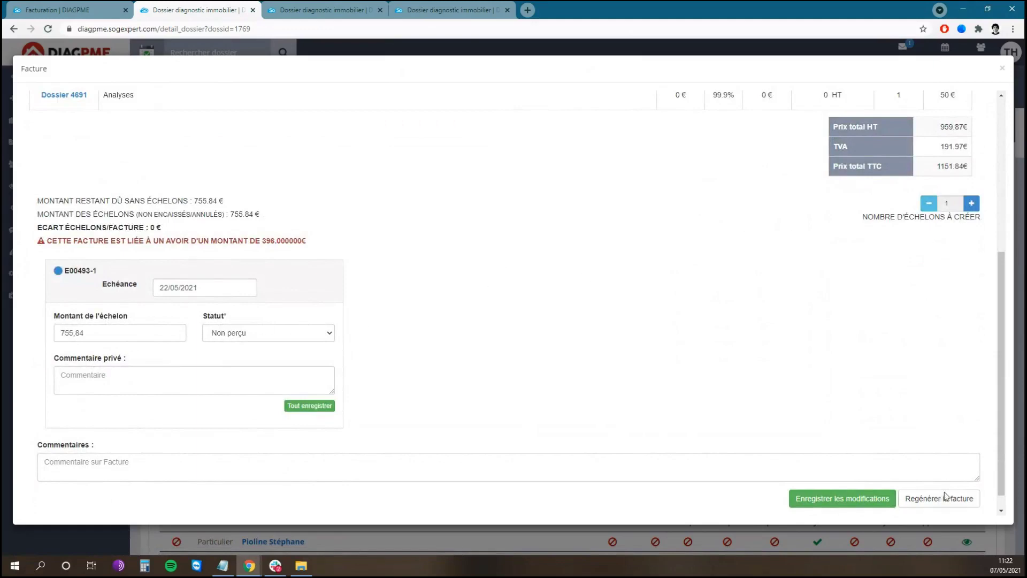
pyautogui.click(1002, 71)
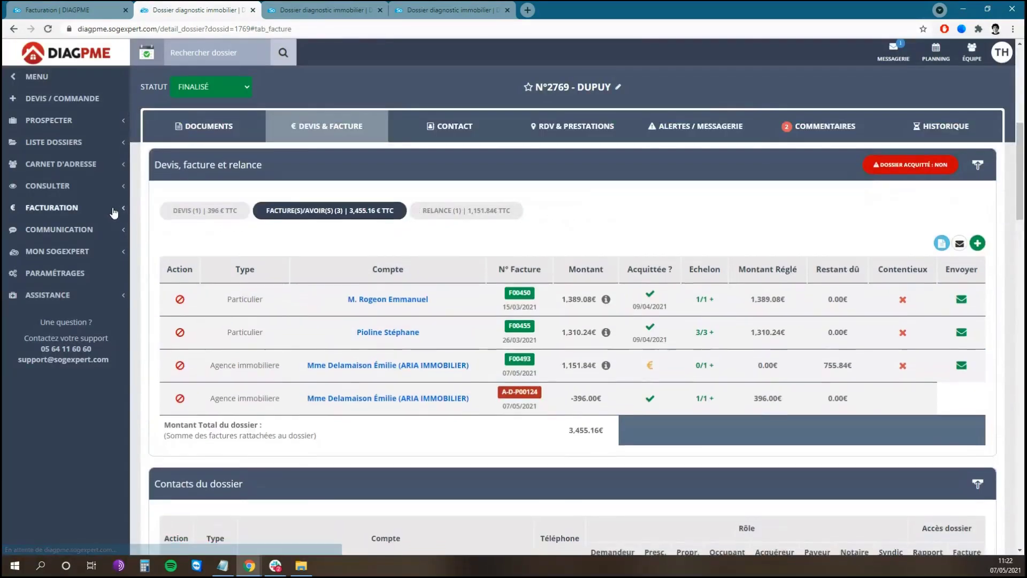
# - Filter all invoices to billing year 2020 and extract the selection to CSV
pyautogui.click(114, 210)
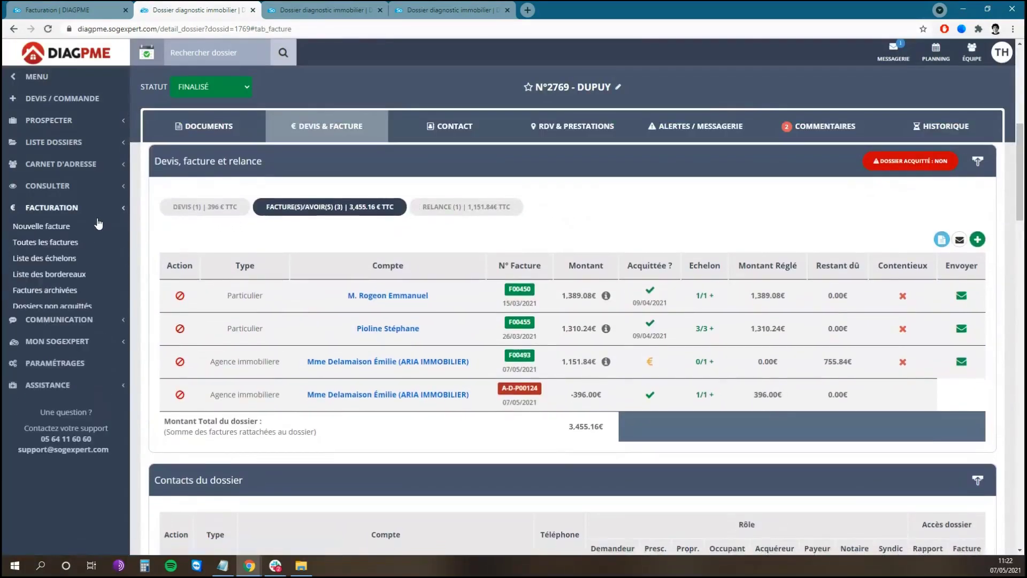
pyautogui.click(63, 243)
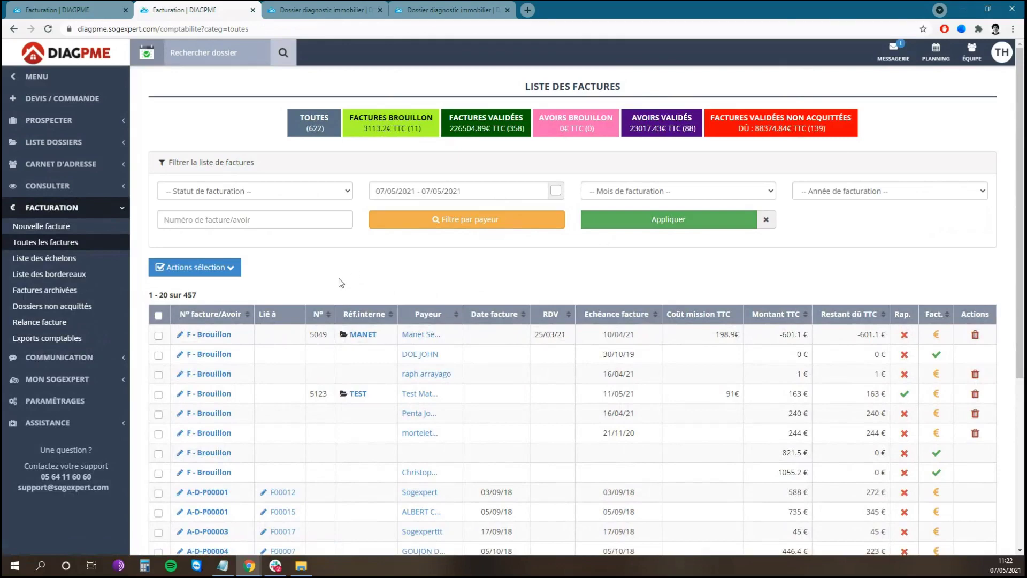
pyautogui.scroll(-3, 219, 499)
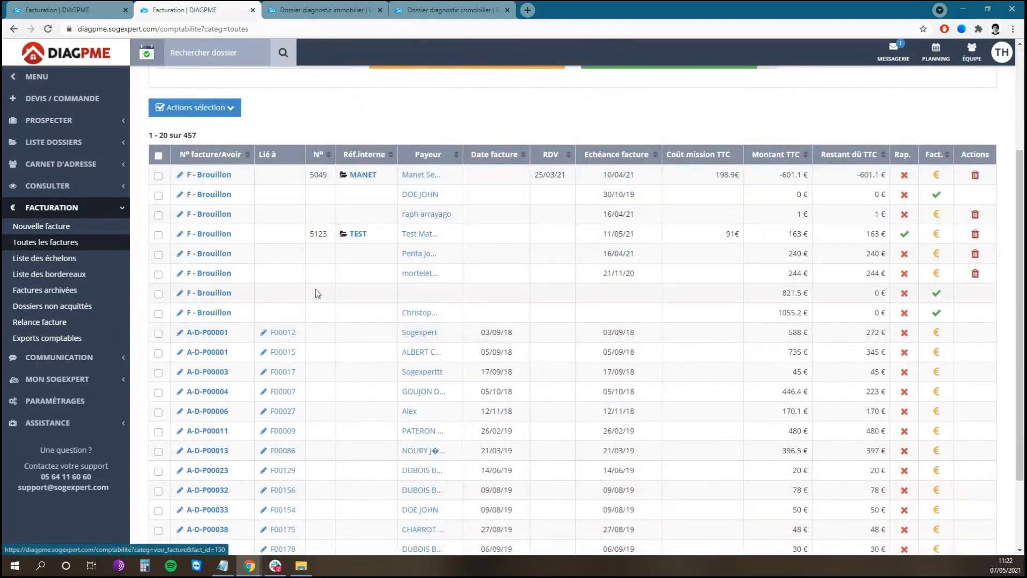
pyautogui.scroll(2, 374, 305)
pyautogui.scroll(2, 432, 320)
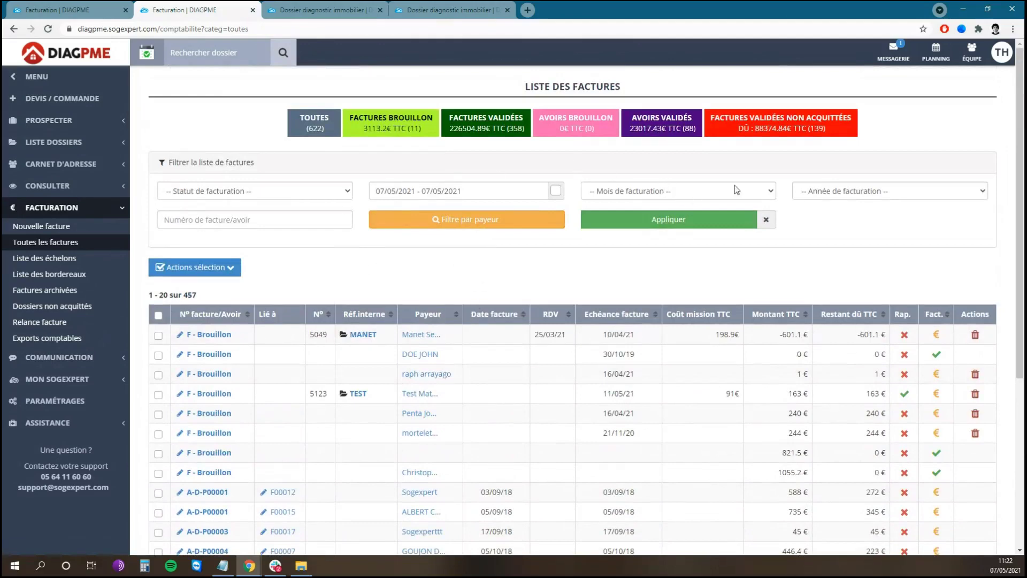
pyautogui.click(877, 192)
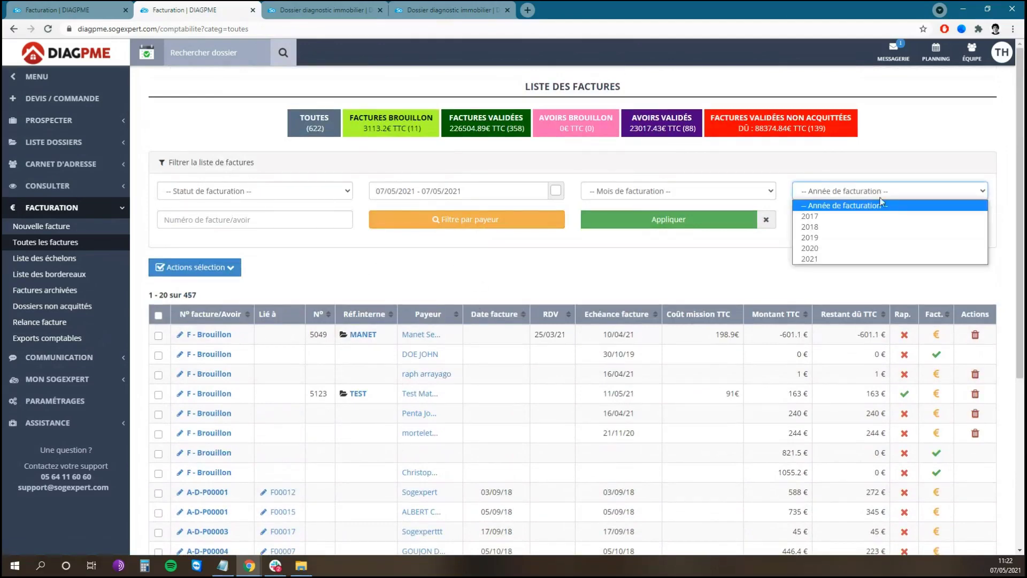
pyautogui.click(849, 249)
pyautogui.click(690, 220)
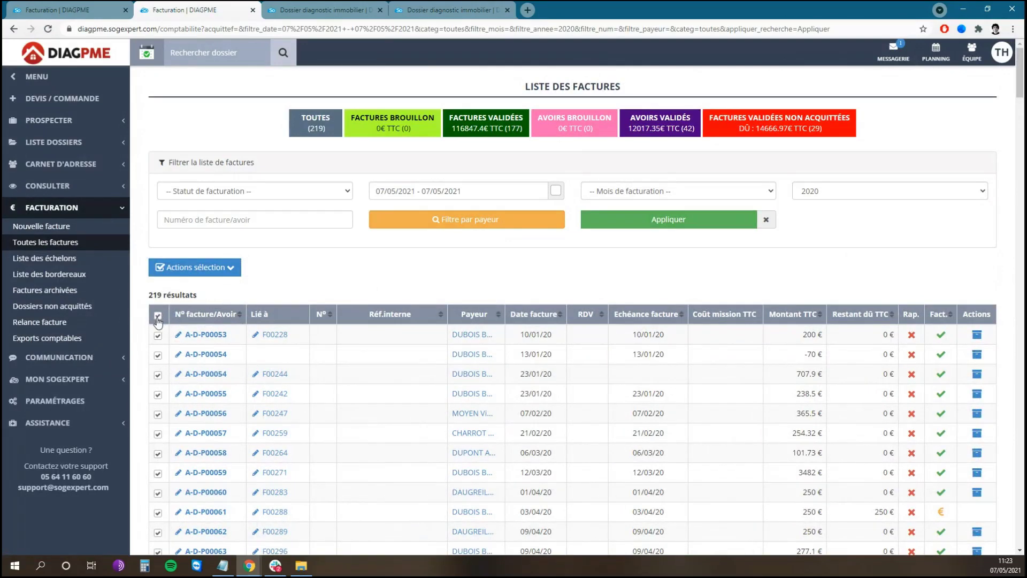
pyautogui.click(230, 270)
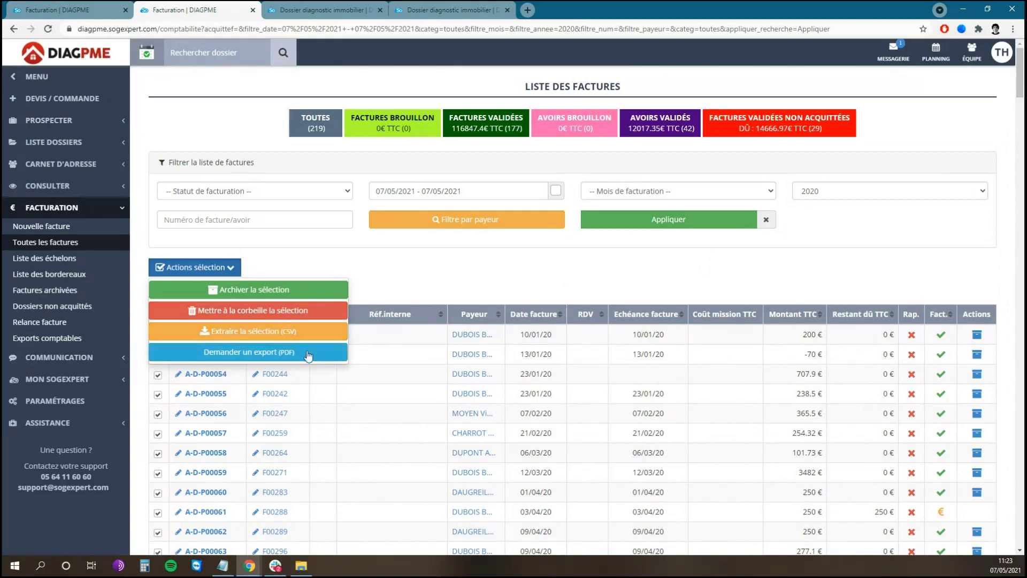
pyautogui.click(305, 333)
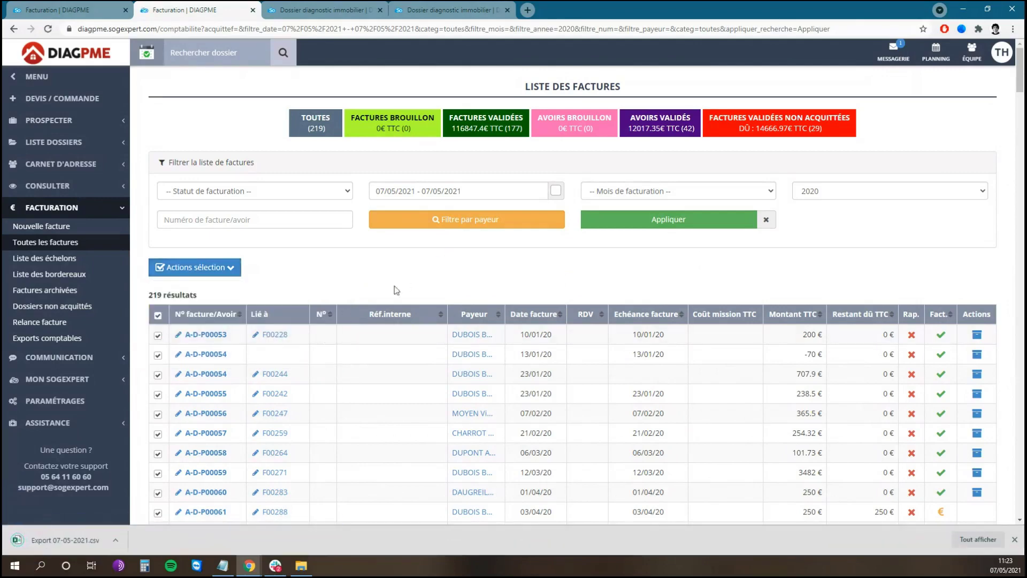
# - Check Export 07-05-2021.csv in Excel, close it, and bring up Actions sélection again
pyautogui.click(74, 541)
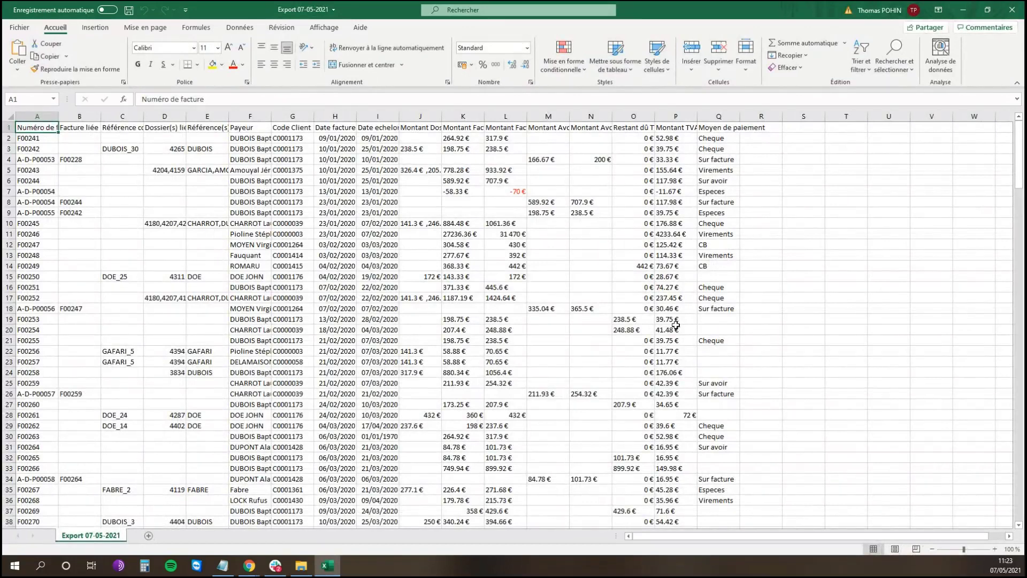
pyautogui.click(1012, 10)
pyautogui.click(211, 268)
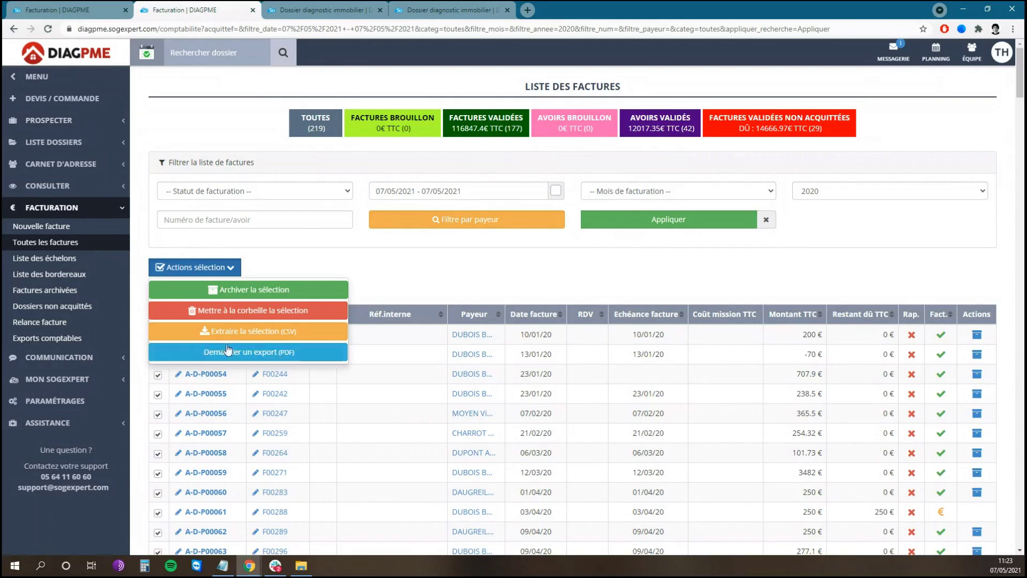
# - Request a PDF export of the selected invoices and open the 46-page 2021-02-16 export PDF
pyautogui.click(94, 341)
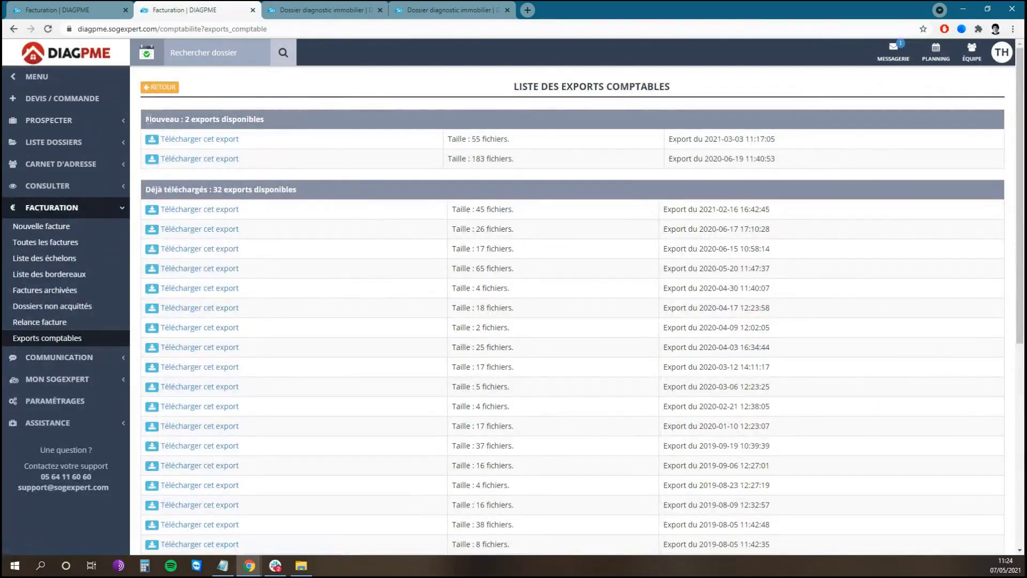
pyautogui.moveTo(145, 119); pyautogui.dragTo(235, 121)
pyautogui.click(260, 121)
pyautogui.click(204, 214)
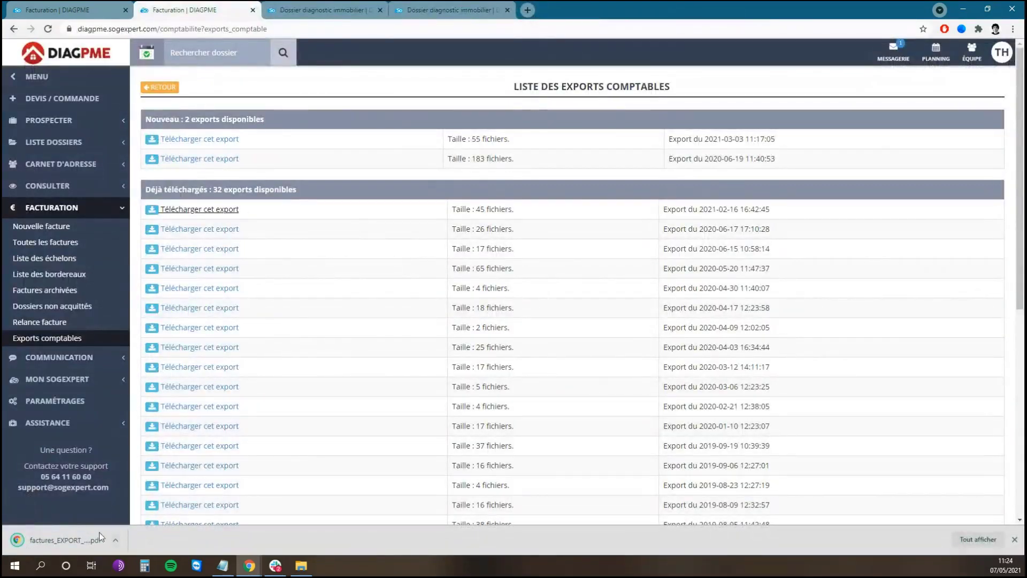
pyautogui.click(68, 537)
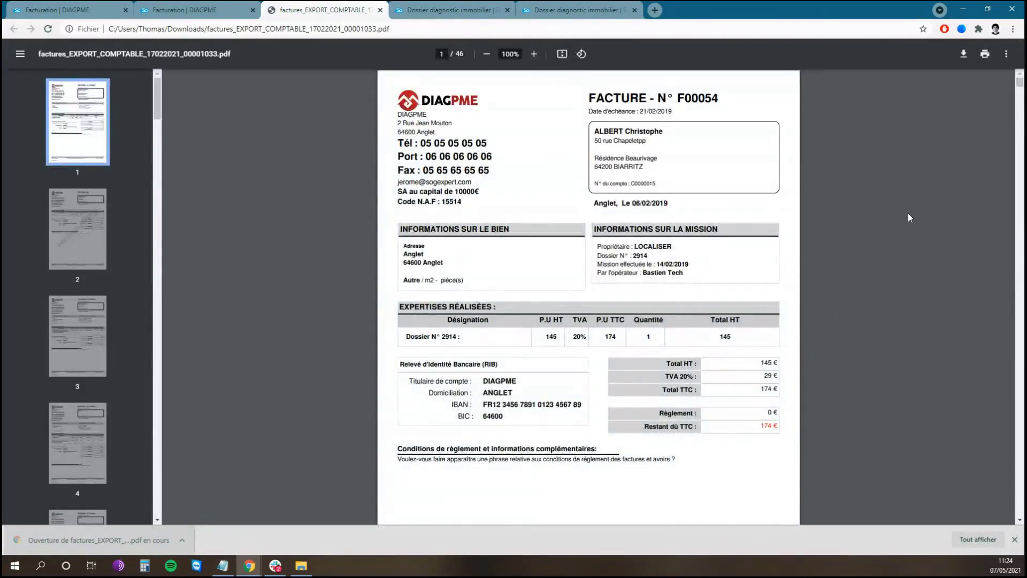
# - Scroll through the export PDF, return to the accounting exports list and close the PDF tab
pyautogui.scroll(-15, 987, 171)
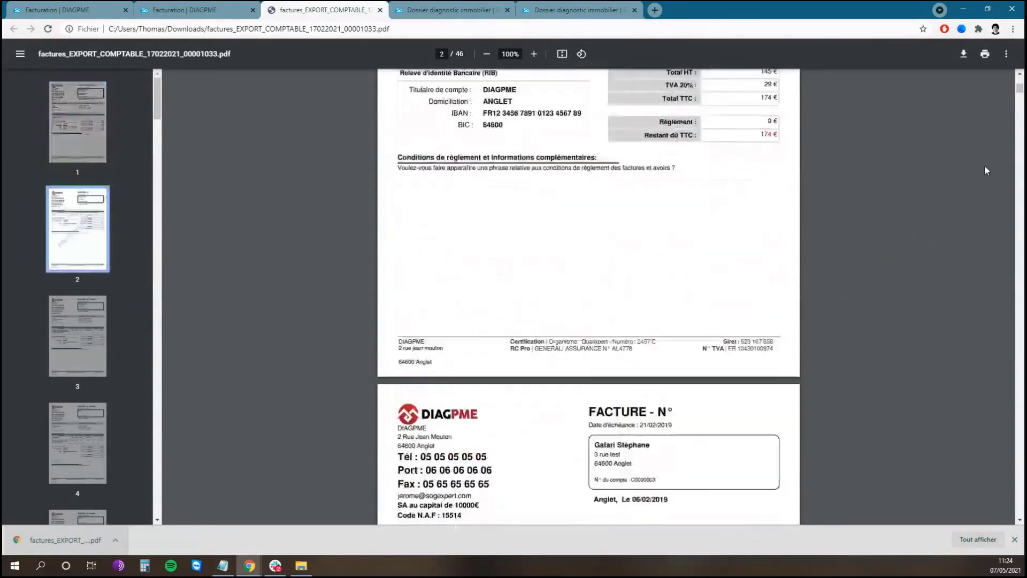
pyautogui.scroll(-16, 982, 171)
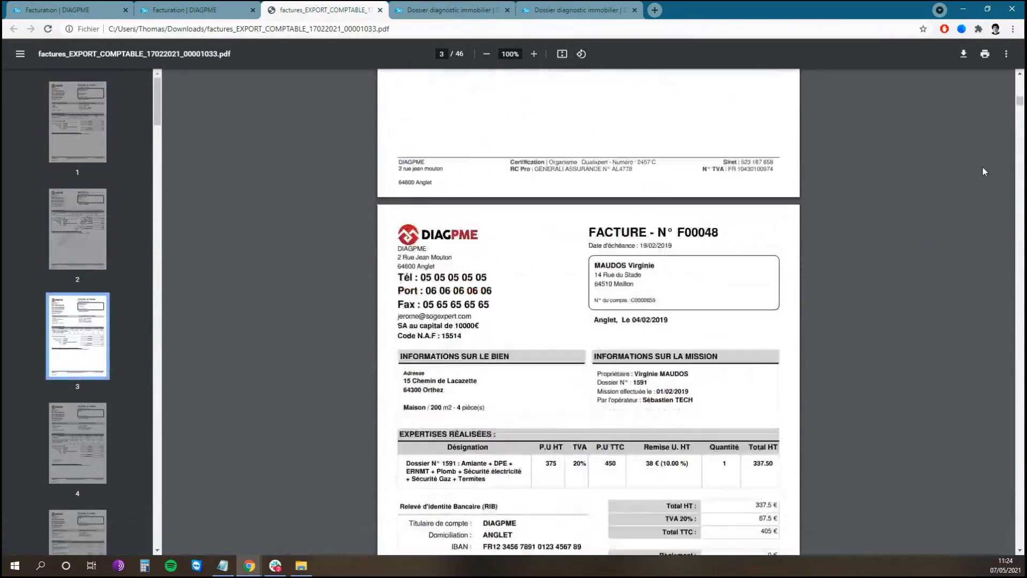
pyautogui.scroll(-3, 983, 168)
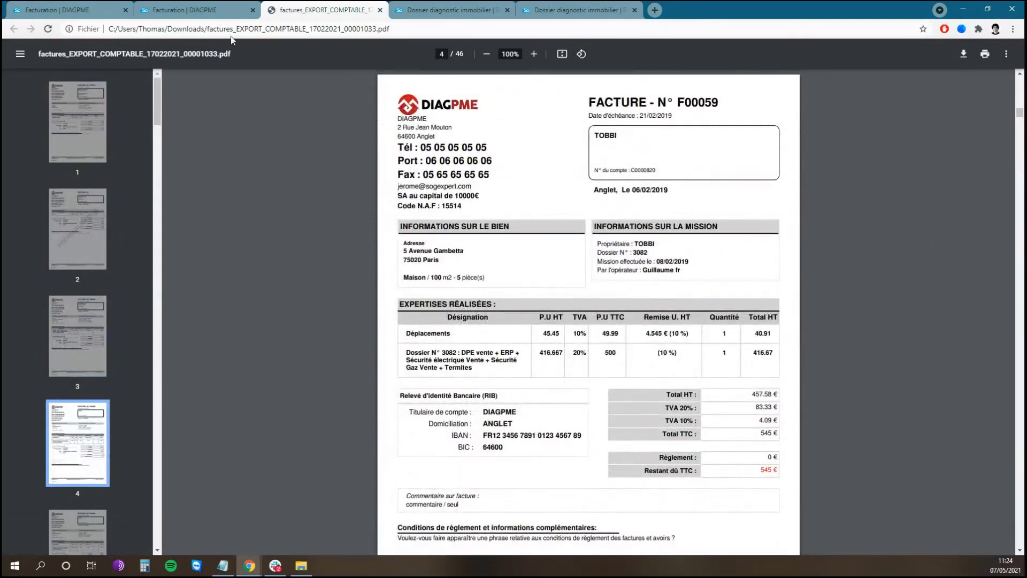
pyautogui.click(212, 10)
pyautogui.middleClick(329, 5)
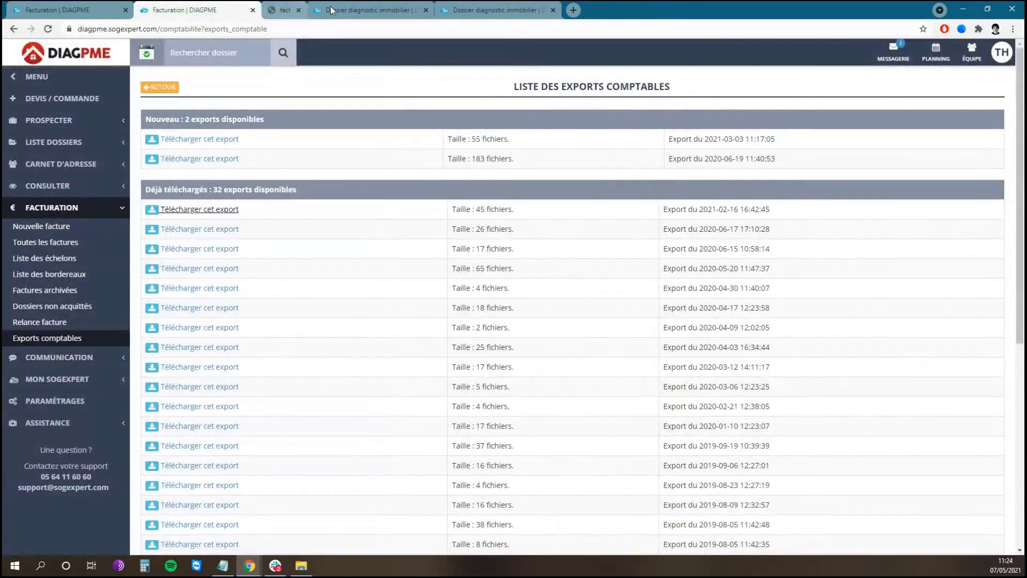
# - Close both property dossier pages, check the payment instalments list, then open the 165 archived invoices
pyautogui.middleClick(329, 5)
pyautogui.middleClick(329, 6)
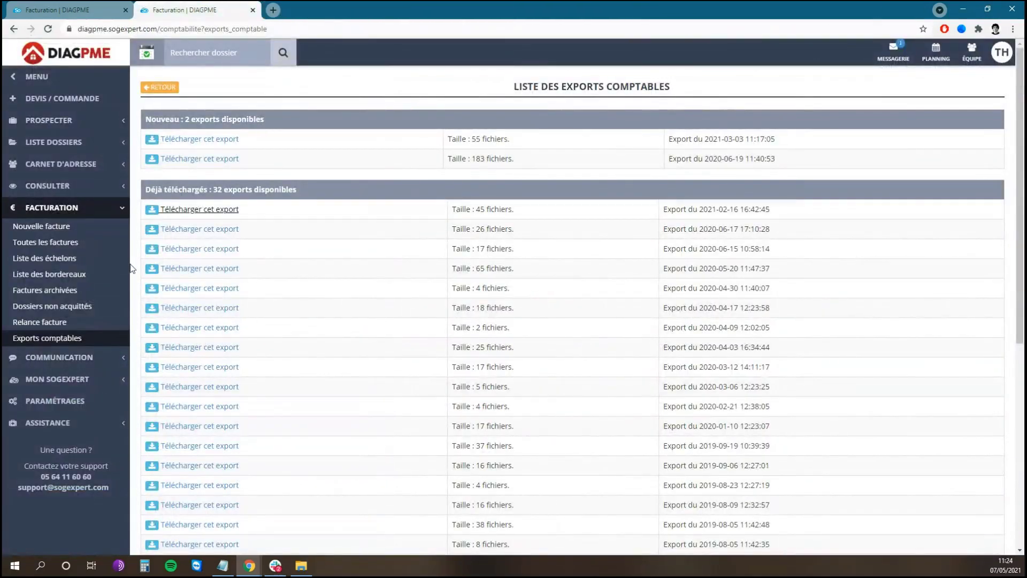
pyautogui.click(98, 263)
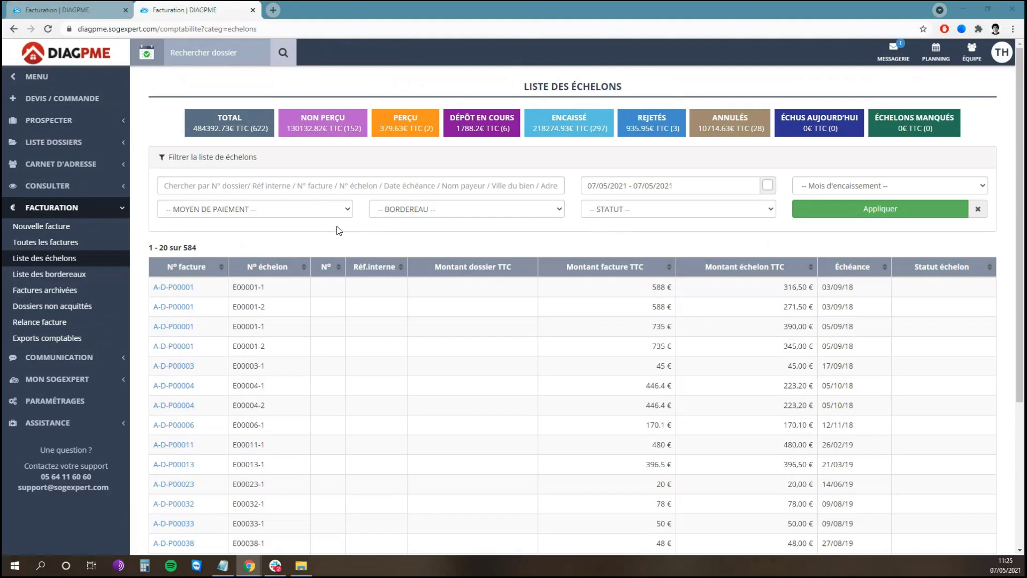
pyautogui.click(93, 294)
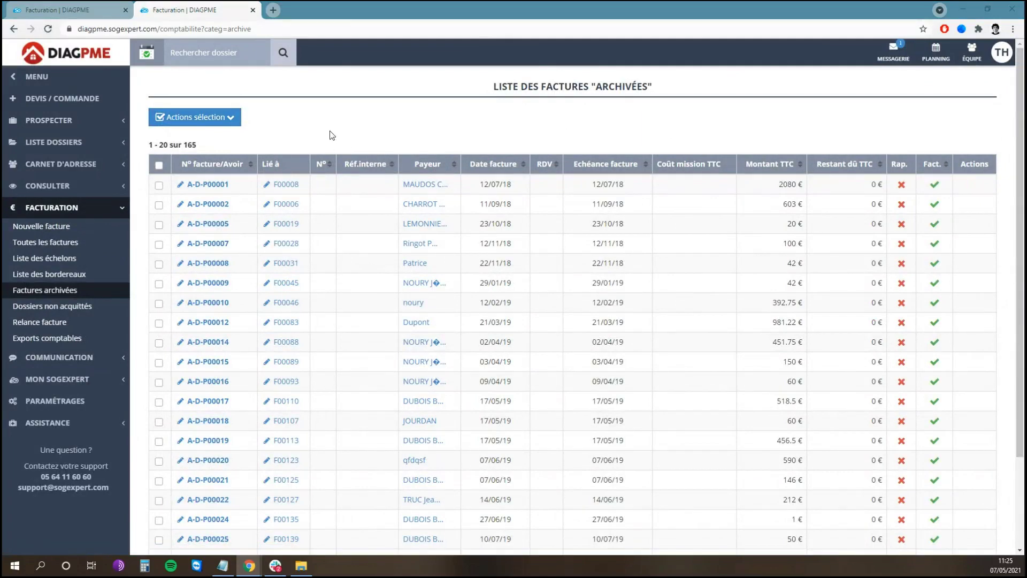
# - View unpaid dossiers, then open the reminders overview of 245 invoices worth 123 782,29 € TTC
pyautogui.scroll(-1, 258, 224)
pyautogui.scroll(-2, 258, 224)
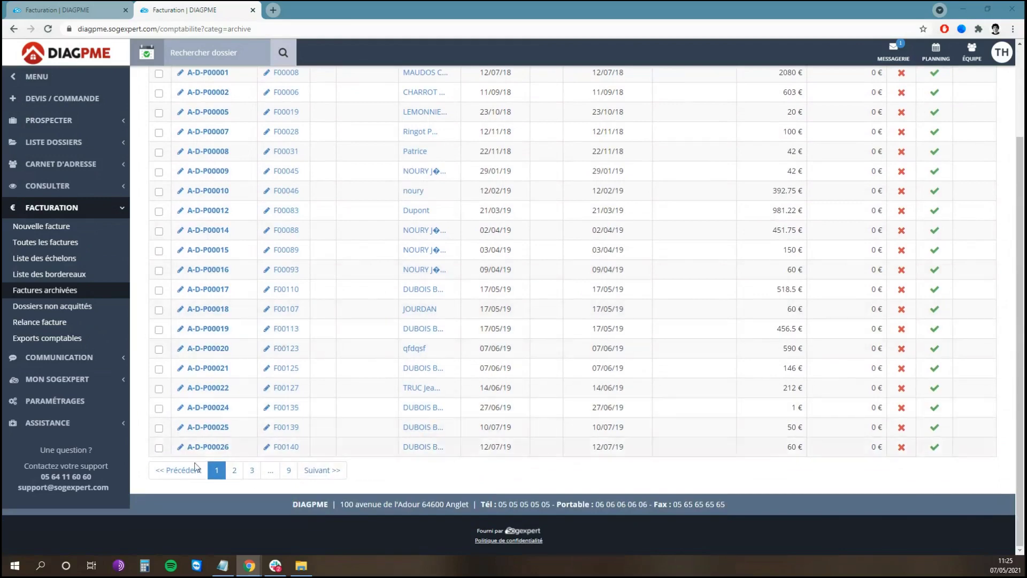
pyautogui.click(94, 314)
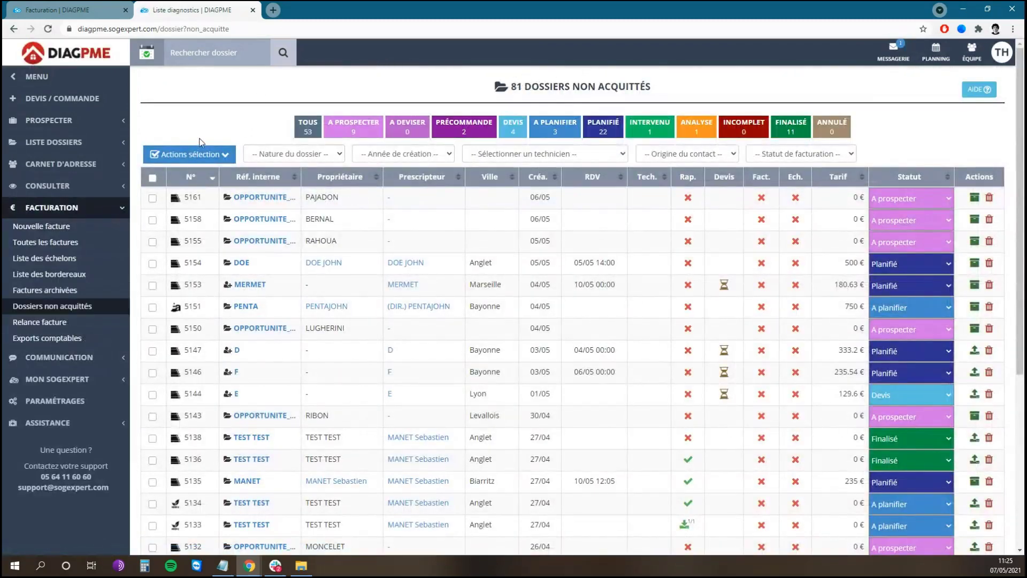
pyautogui.click(87, 328)
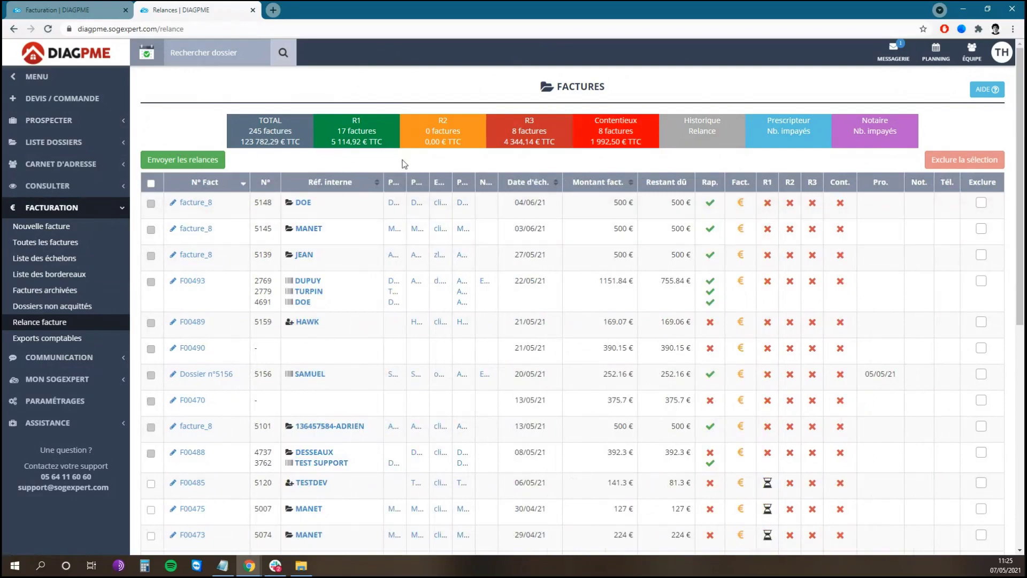
# - Widen the Payeur column, toggle an exclusion off again, and filter to the 17 R1 invoices
pyautogui.moveTo(407, 182); pyautogui.dragTo(496, 184)
pyautogui.moveTo(518, 183)
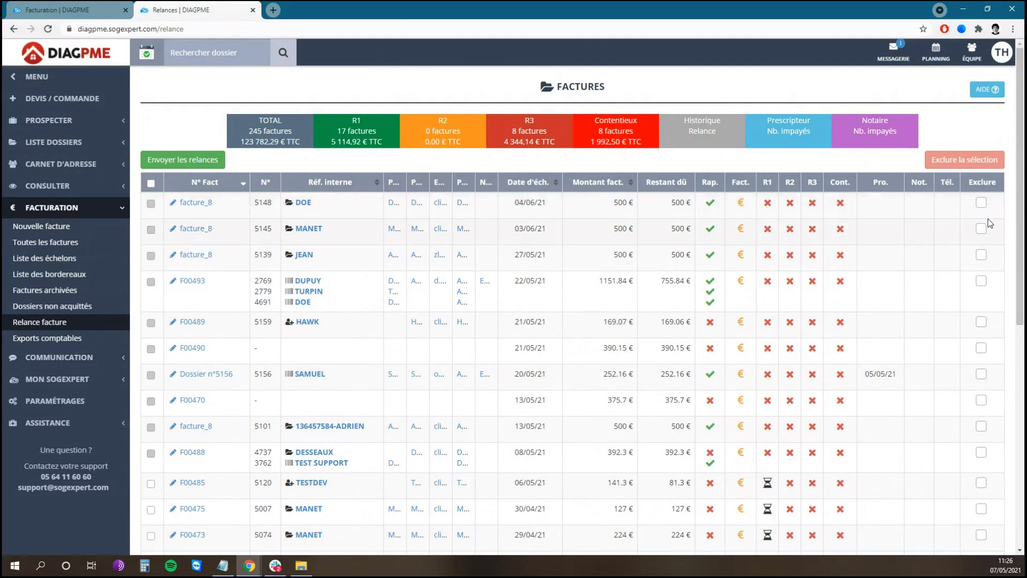
pyautogui.click(981, 202)
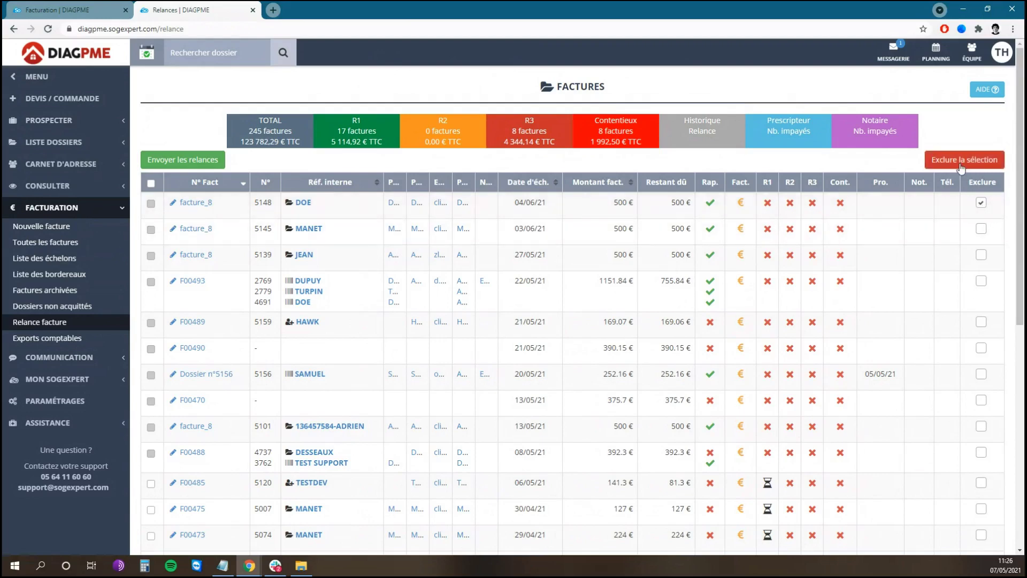
pyautogui.click(982, 203)
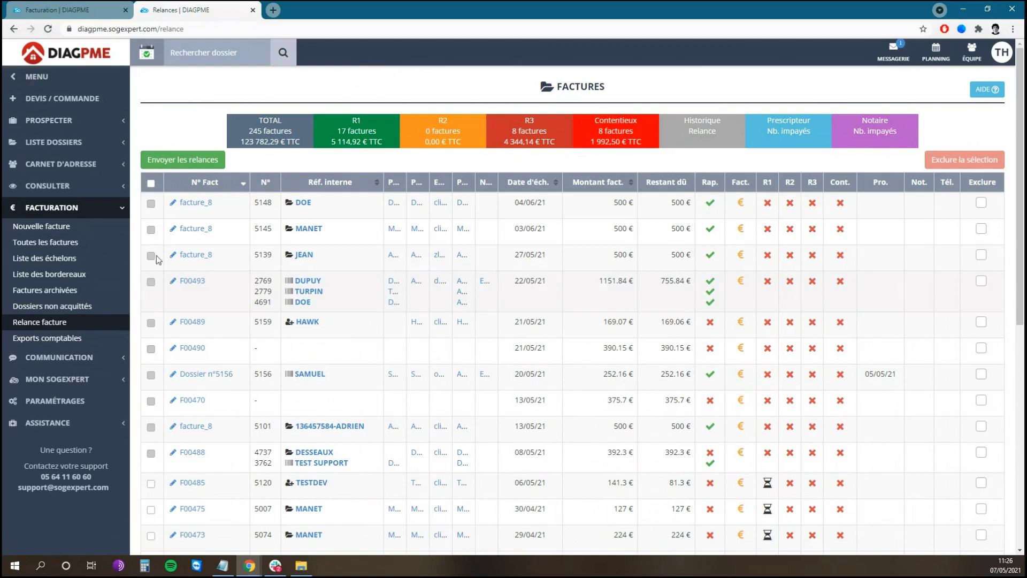
pyautogui.click(375, 133)
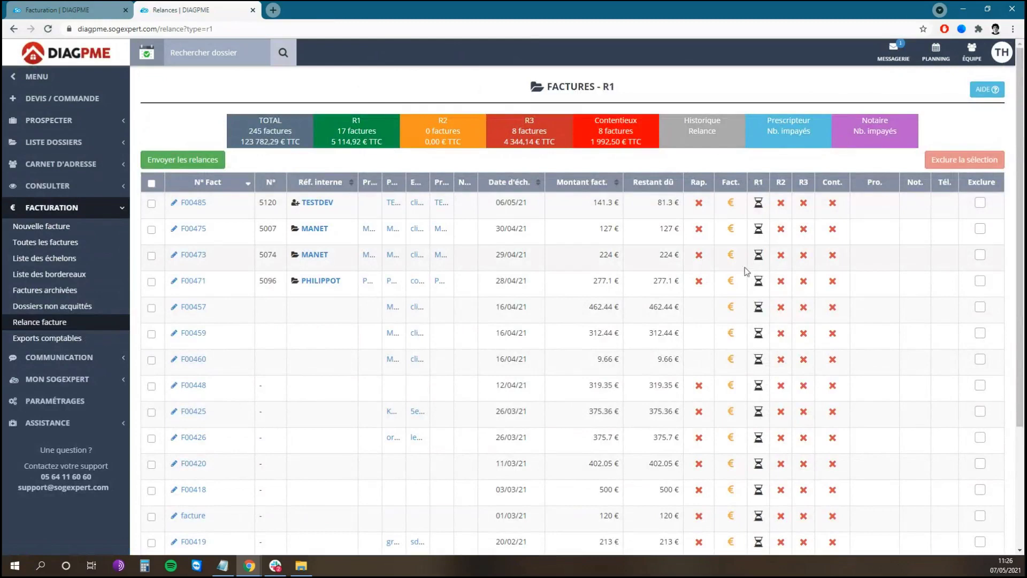
# - Send postal 1er RAPPEL letters for F00485 and F00475 and review the 2-page merge.pdf
pyautogui.click(152, 205)
pyautogui.click(184, 161)
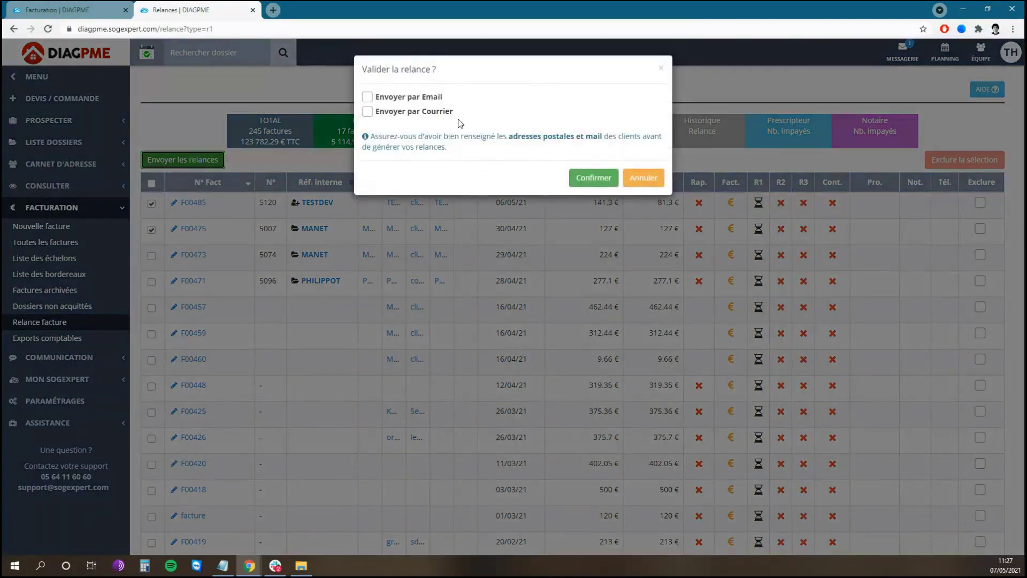
pyautogui.click(426, 113)
pyautogui.click(608, 177)
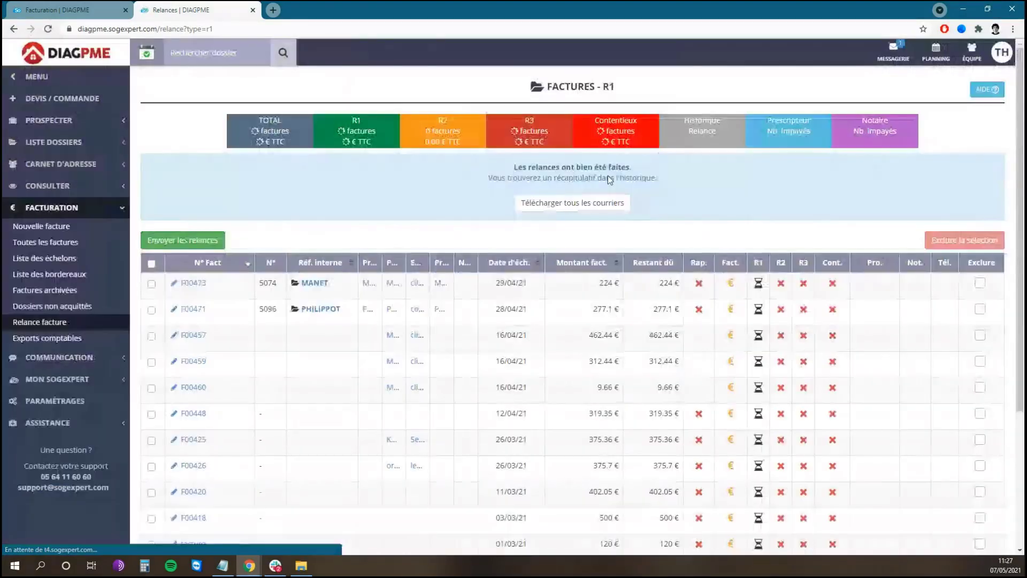
pyautogui.click(582, 203)
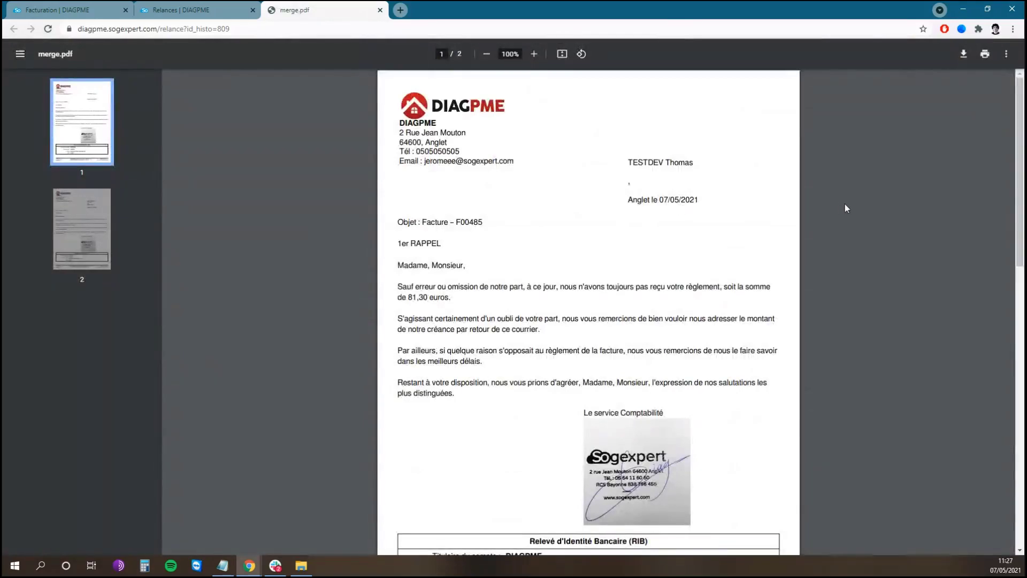
pyautogui.scroll(-10, 880, 210)
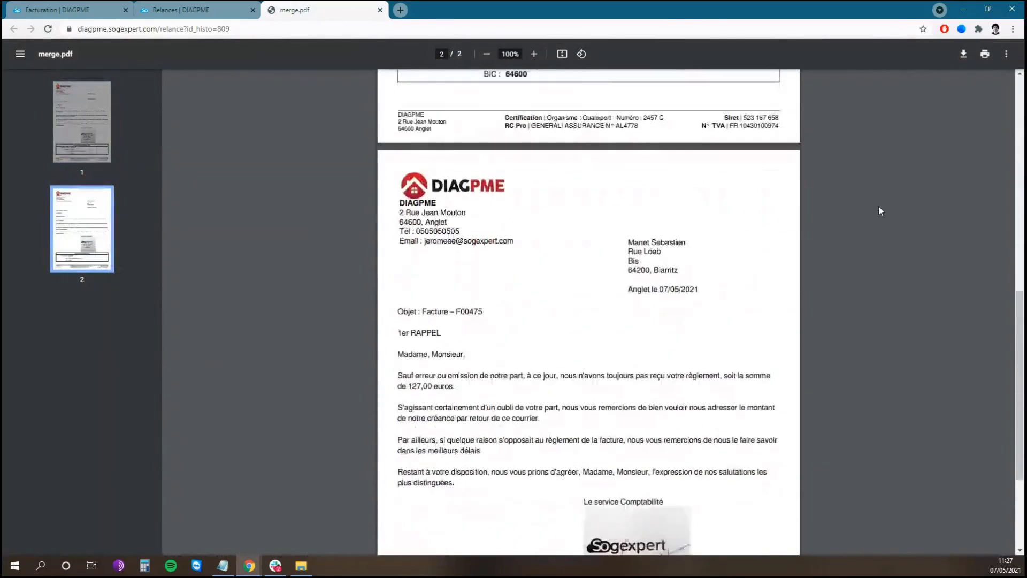
pyautogui.scroll(-1, 878, 206)
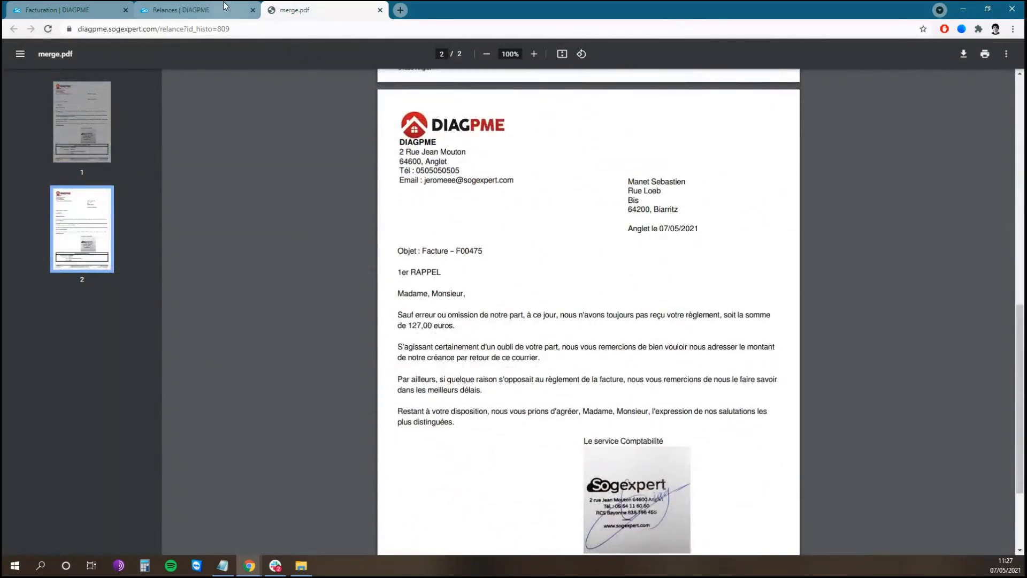
pyautogui.click(182, 9)
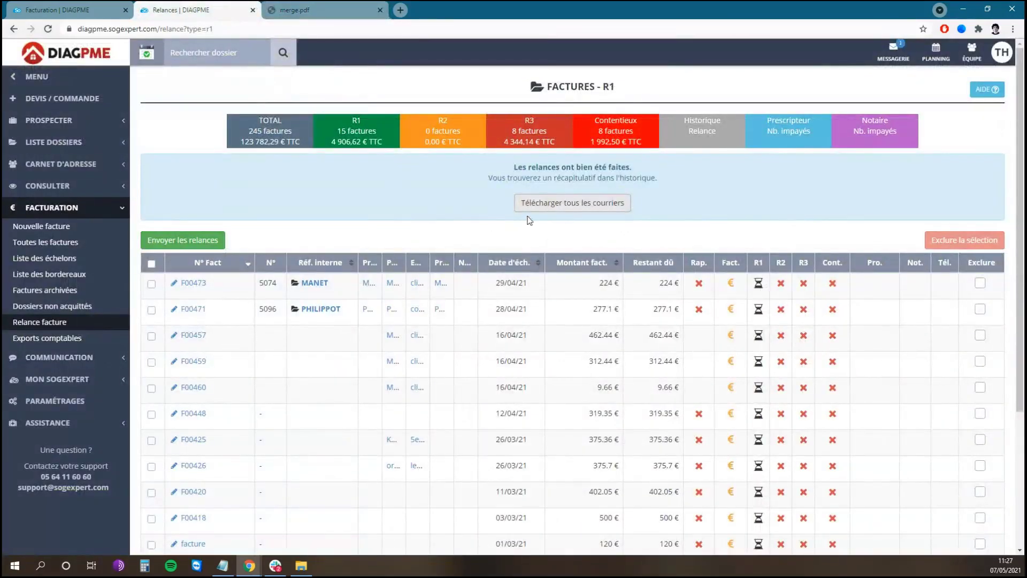
# - Move F00457 into litigation, then open ARIA IMMOBILIER from prescribers ranked by unpaid invoices
pyautogui.scroll(-1, 883, 321)
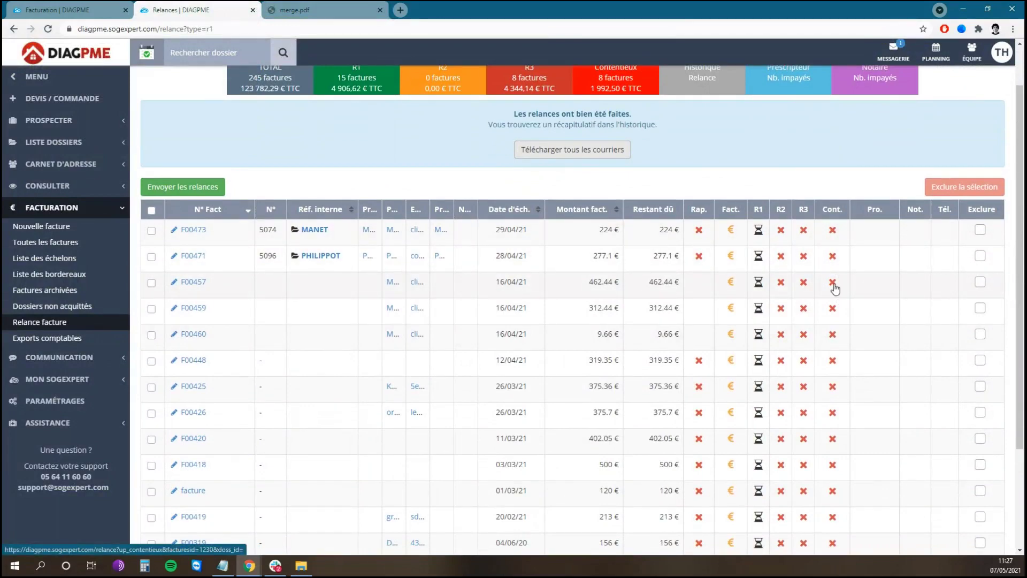
pyautogui.click(833, 284)
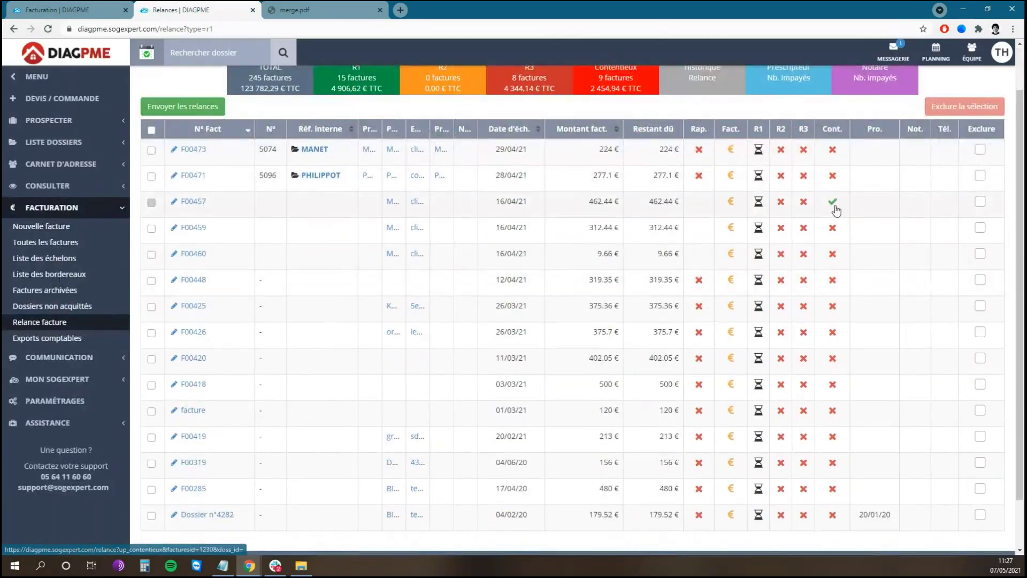
pyautogui.scroll(1, 834, 208)
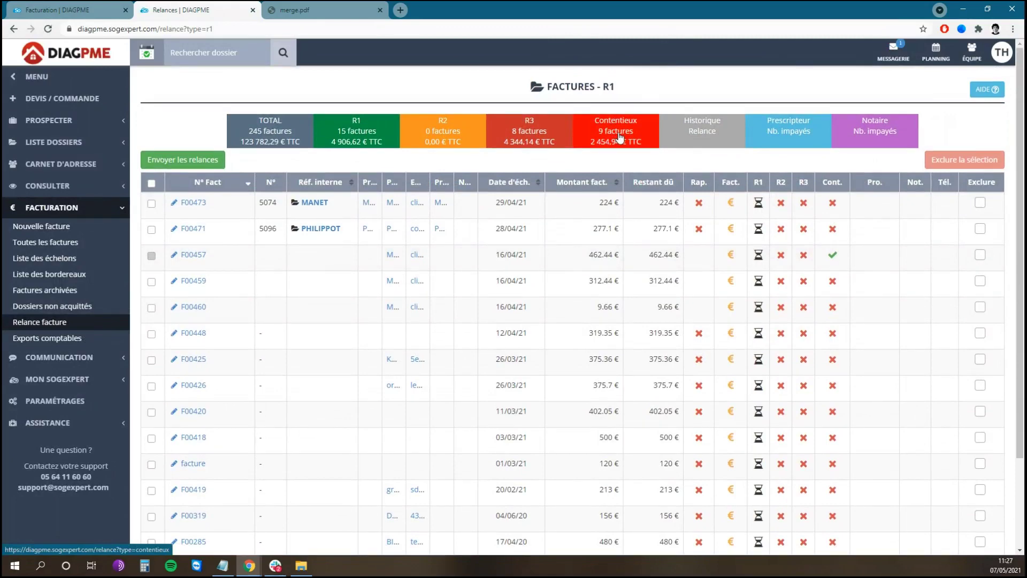
pyautogui.click(712, 136)
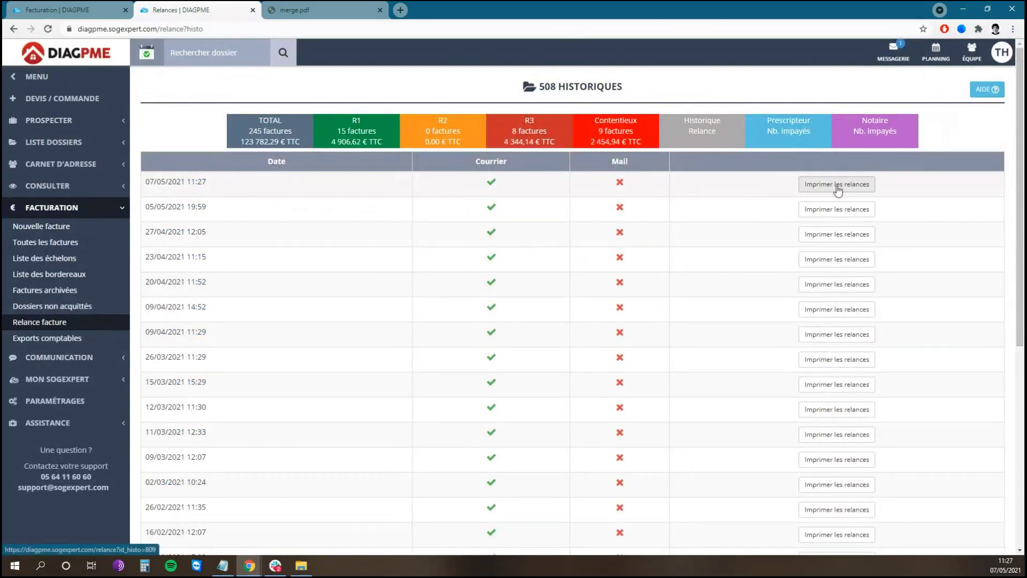
pyautogui.click(795, 134)
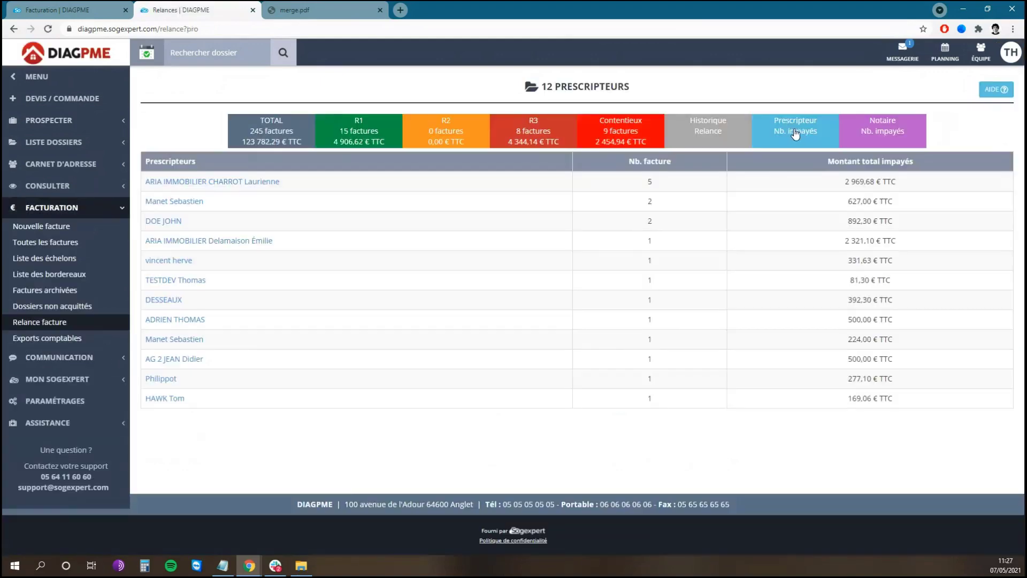
pyautogui.click(202, 183)
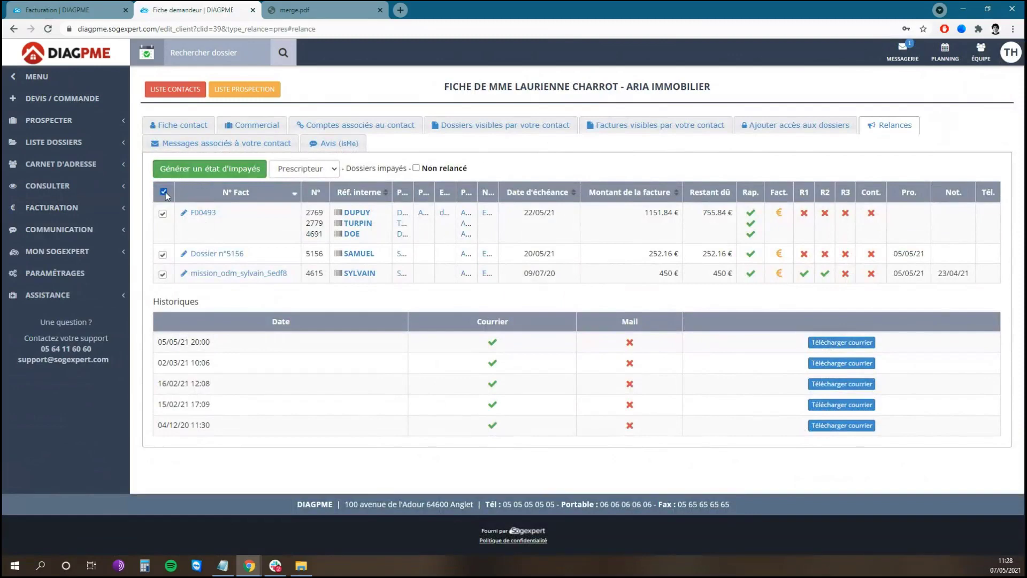
# - Generate a postal unpaid-invoice statement for ARIA IMMOBILIER, download its PDF, then close it
pyautogui.click(228, 171)
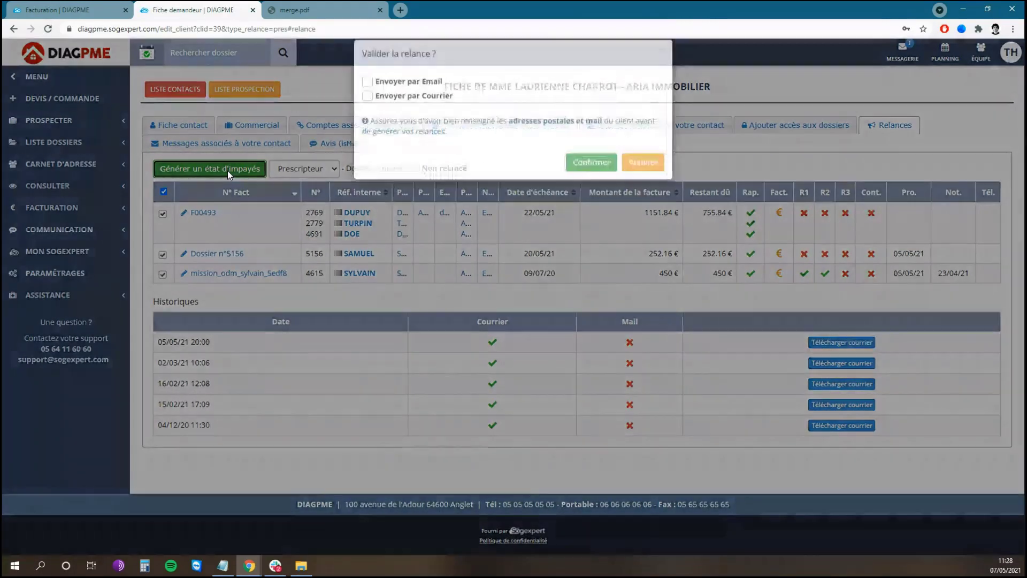
pyautogui.click(432, 112)
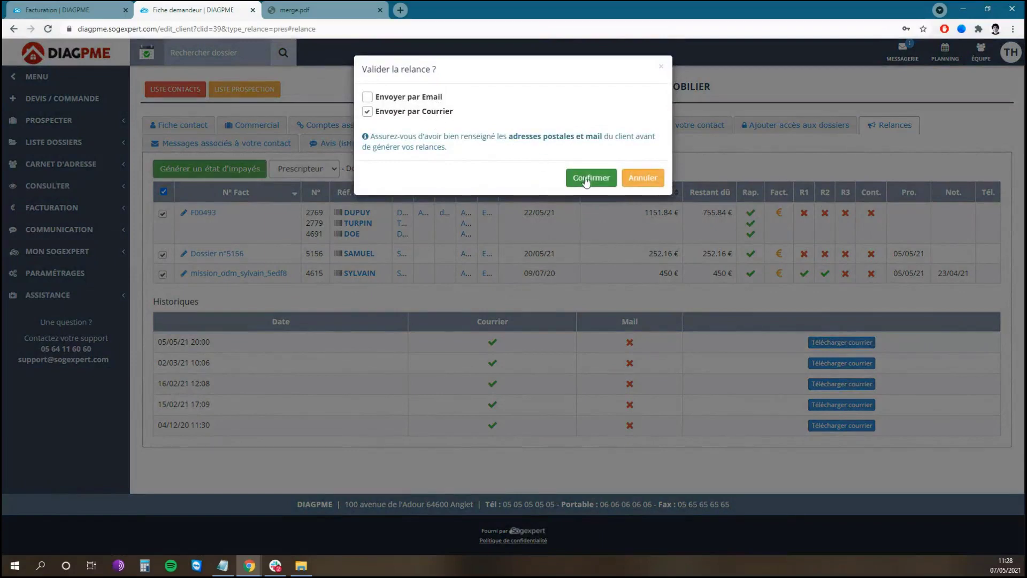
pyautogui.click(590, 178)
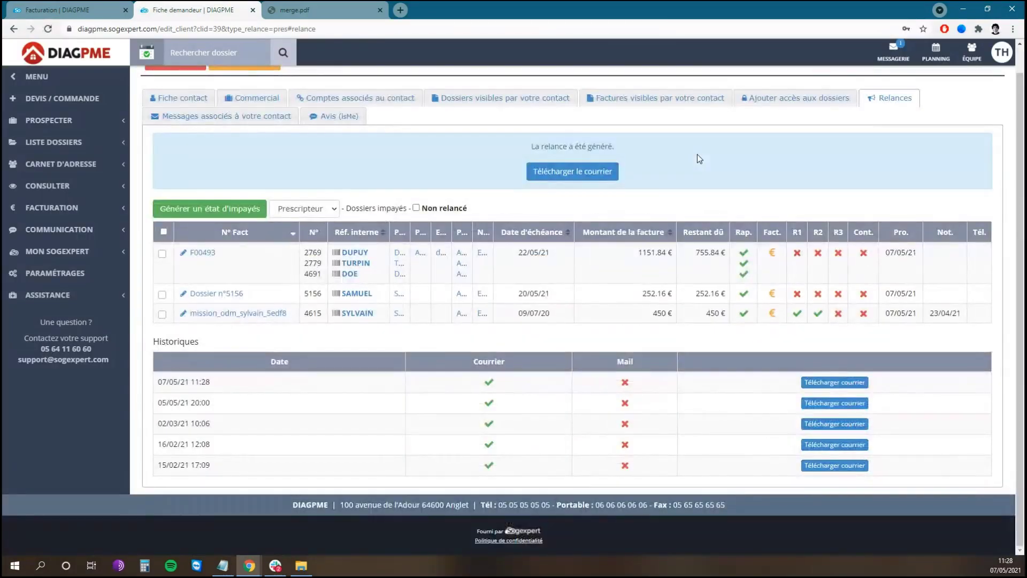
pyautogui.click(572, 179)
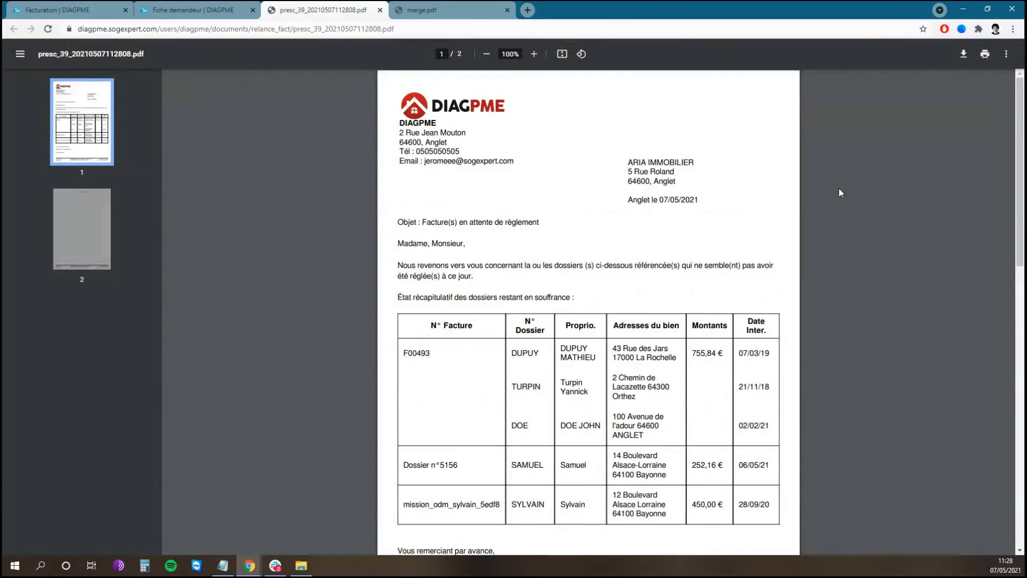
pyautogui.click(200, 10)
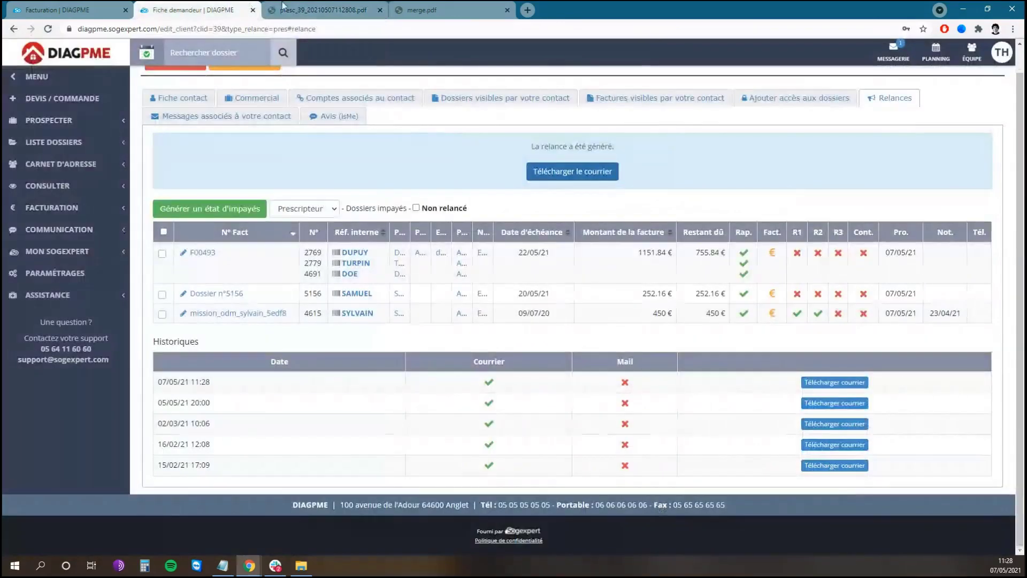
pyautogui.middleClick(321, 5)
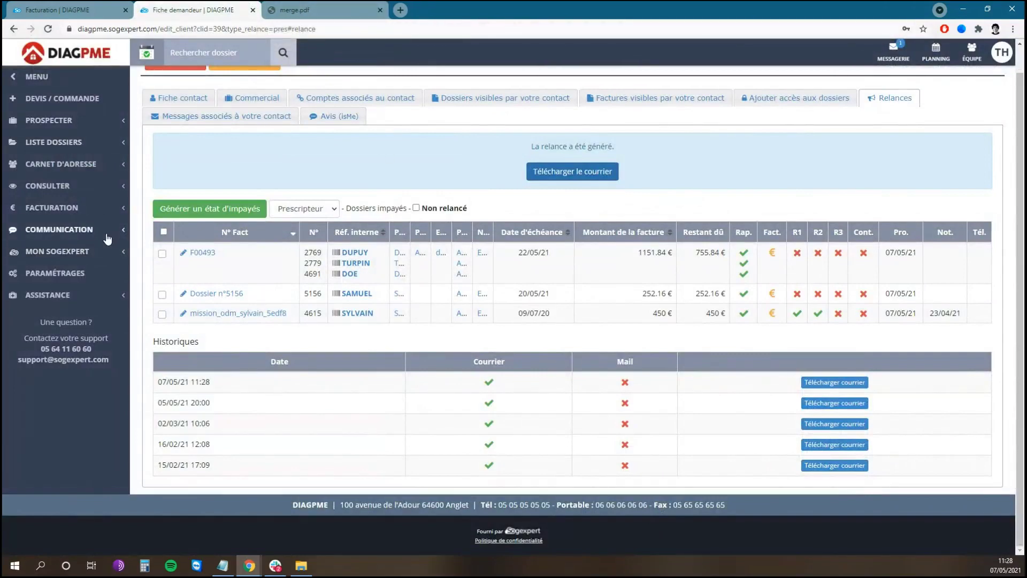
# - From the invoice reminders list, open dossier 5096 behind invoice F00471 and show its reminder details
pyautogui.click(61, 4)
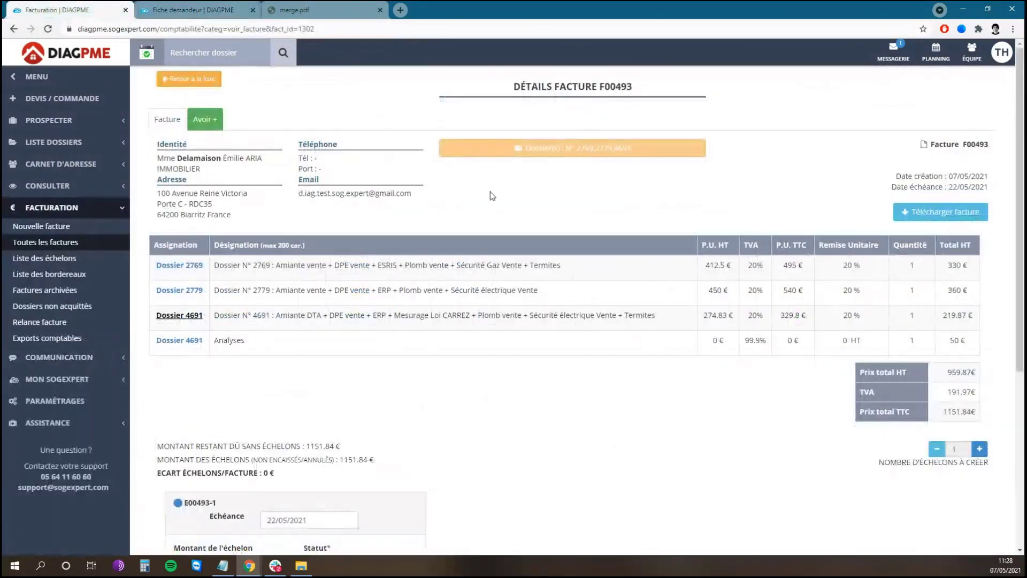
pyautogui.click(91, 321)
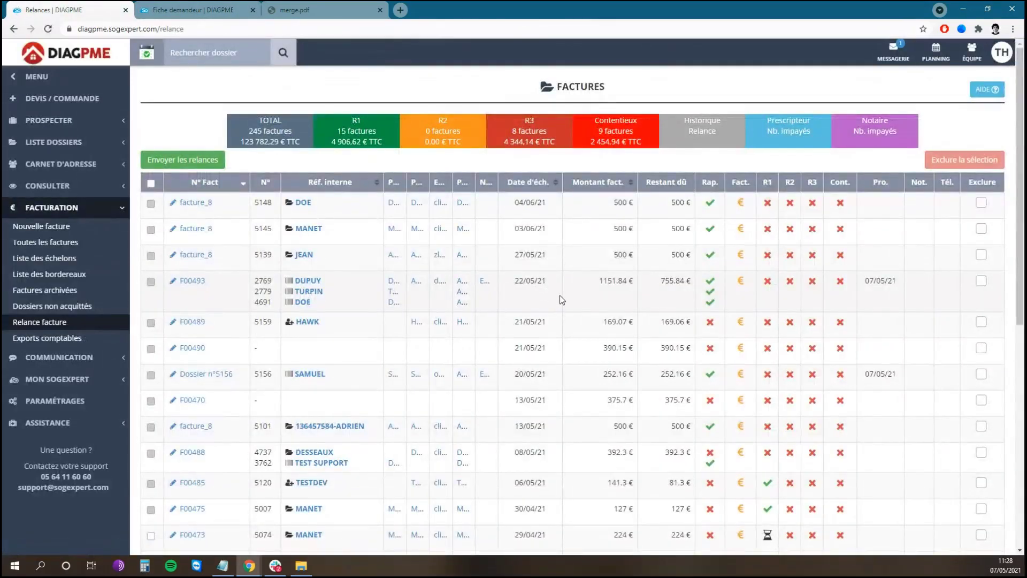
pyautogui.scroll(-5, 535, 305)
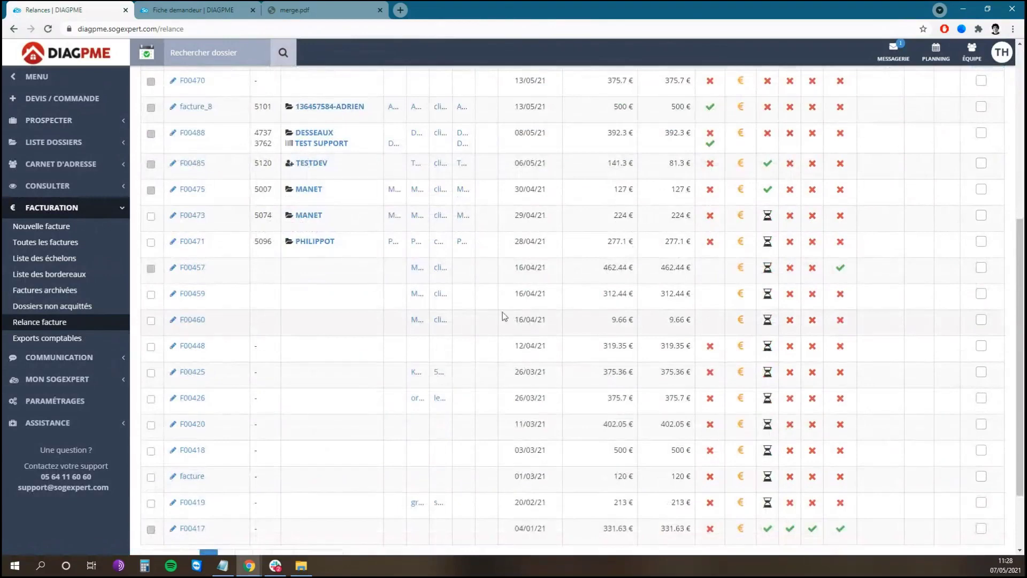
pyautogui.click(316, 242)
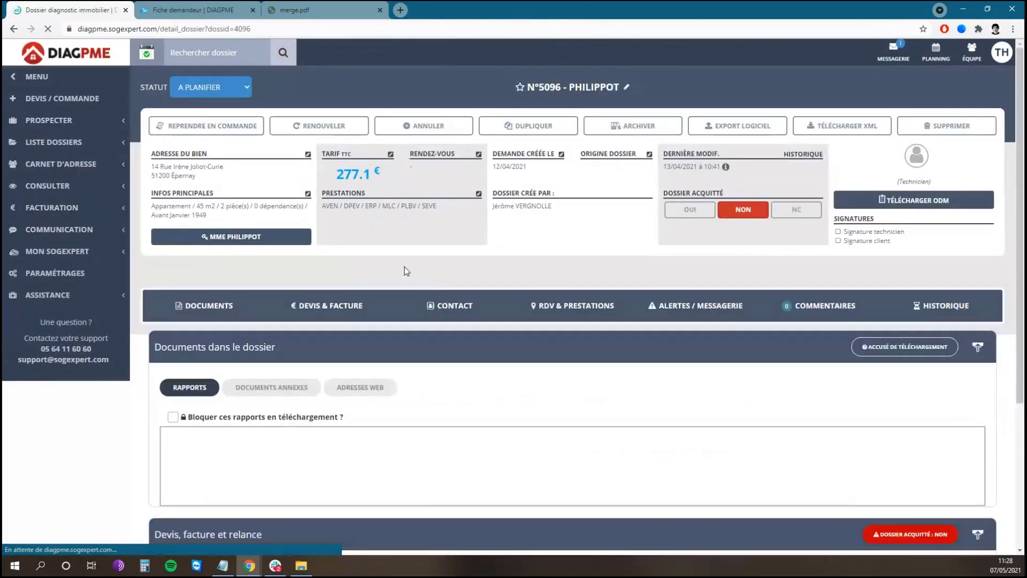
pyautogui.scroll(-4, 578, 311)
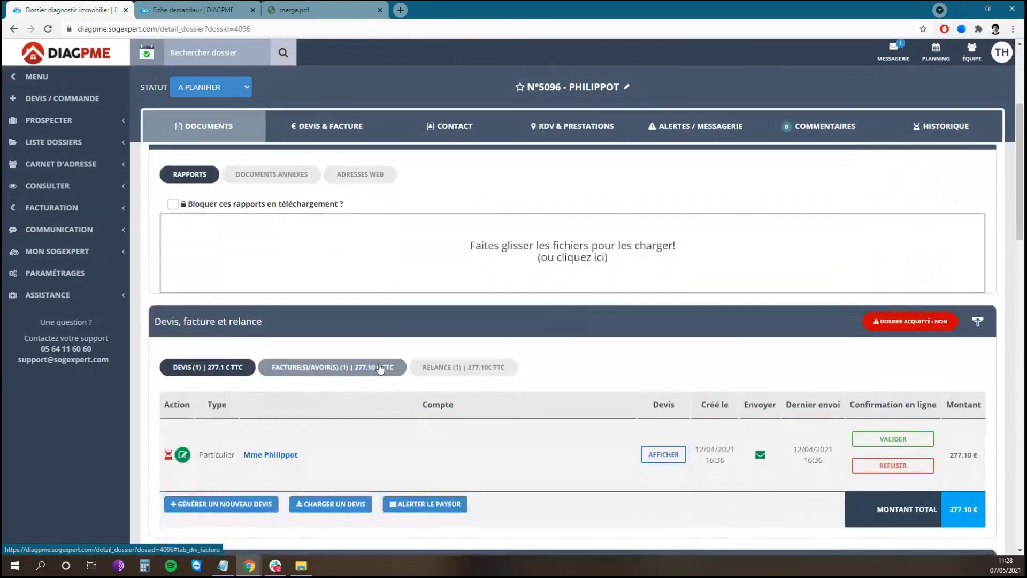
pyautogui.click(465, 368)
pyautogui.scroll(-2, 512, 319)
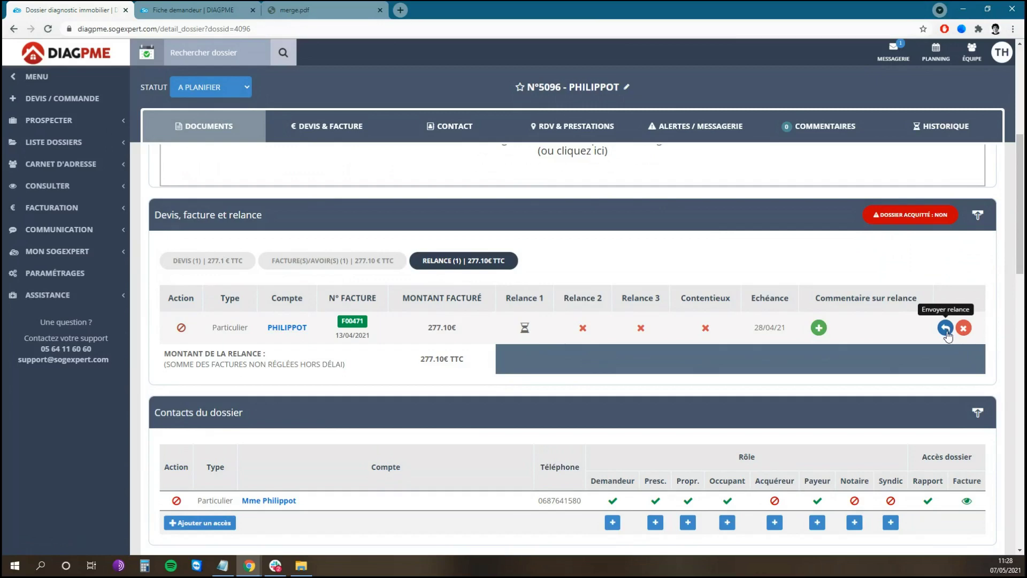
# - Add a phone-call reminder comment, then return to the 53 dossiers in progress
pyautogui.click(818, 328)
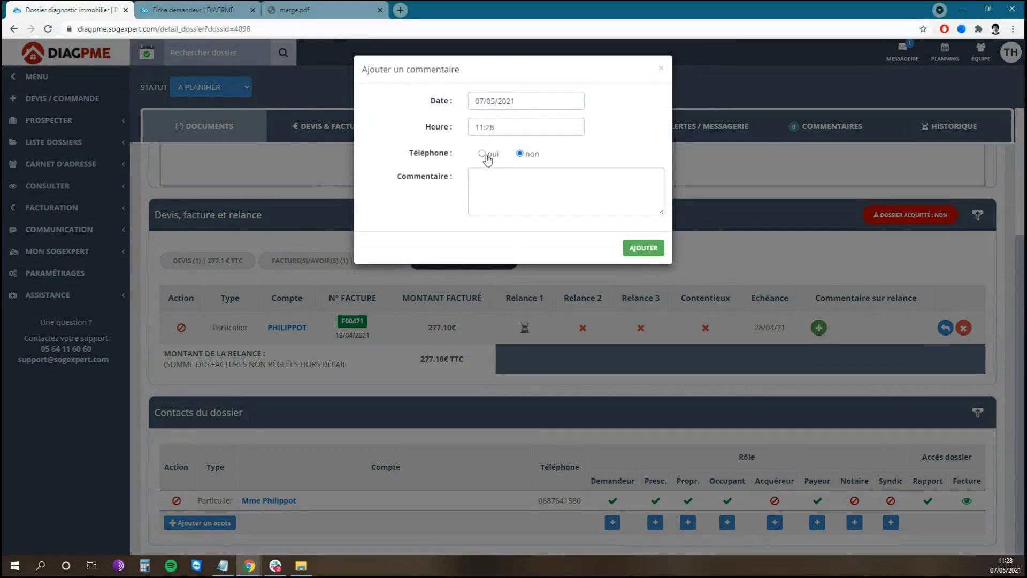
pyautogui.click(487, 156)
pyautogui.click(512, 190)
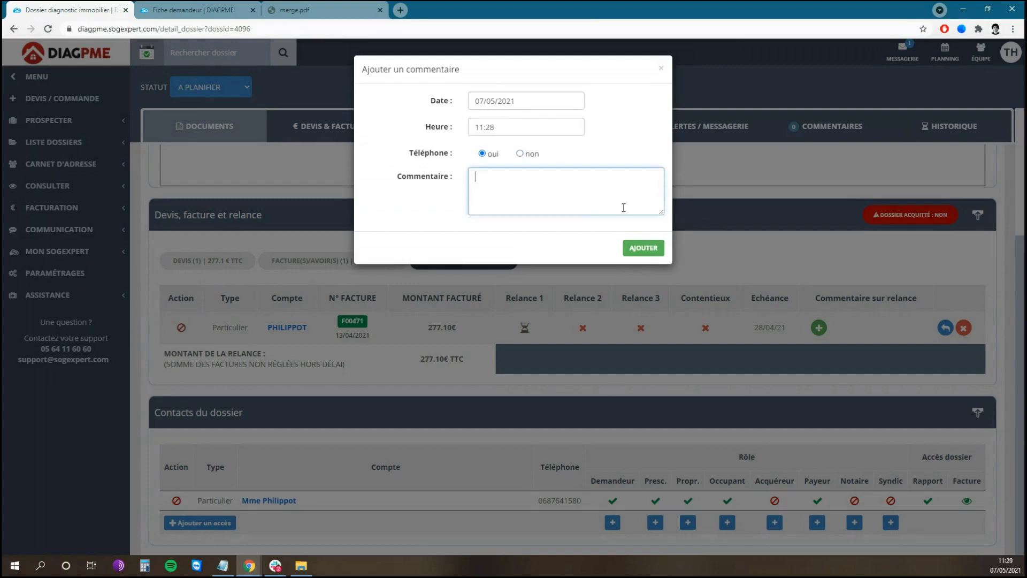
pyautogui.click(648, 249)
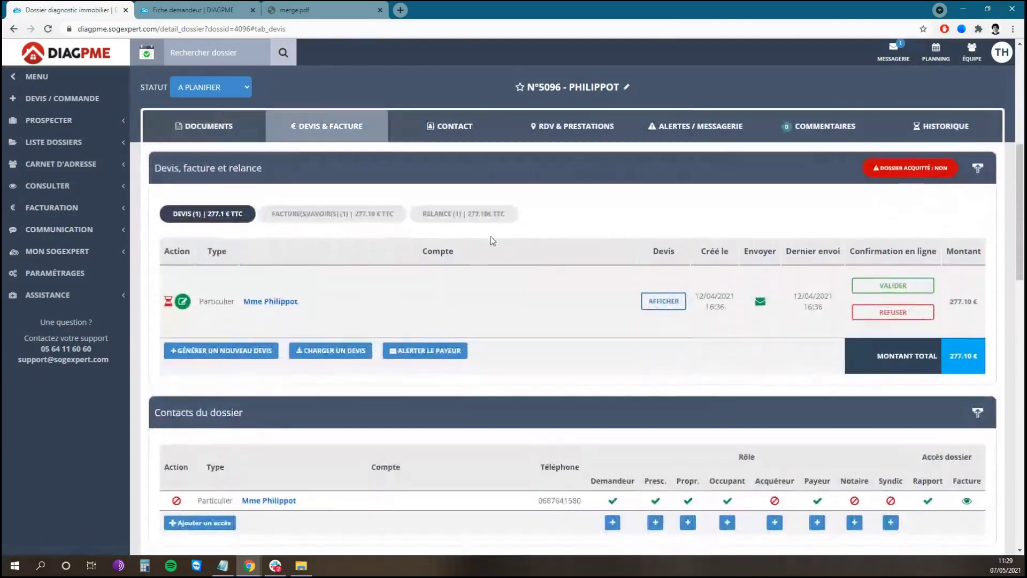
pyautogui.click(450, 214)
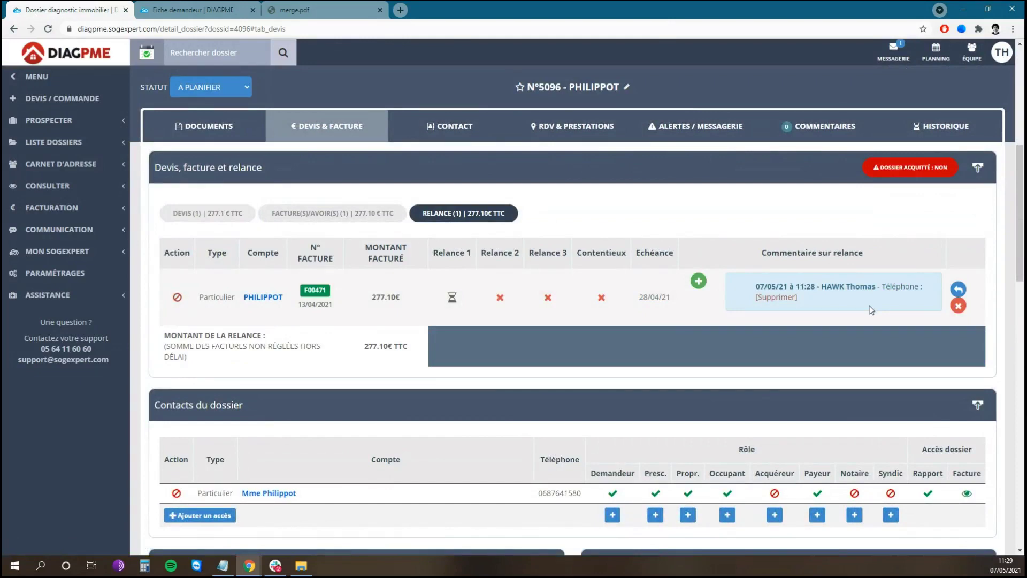
pyautogui.click(83, 58)
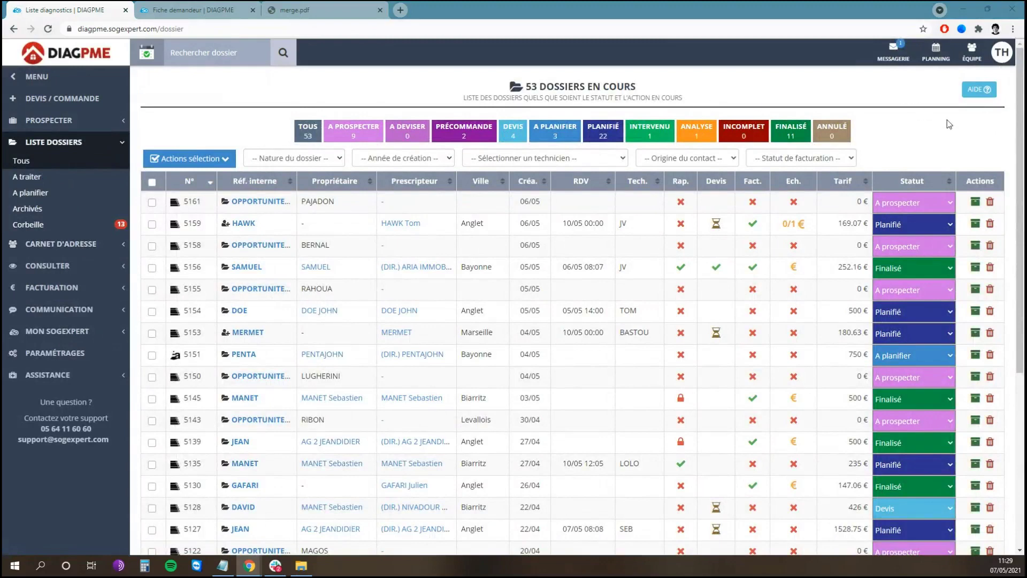
# - Open the AIDE help articles for the dossier dashboard
pyautogui.moveTo(983, 93)
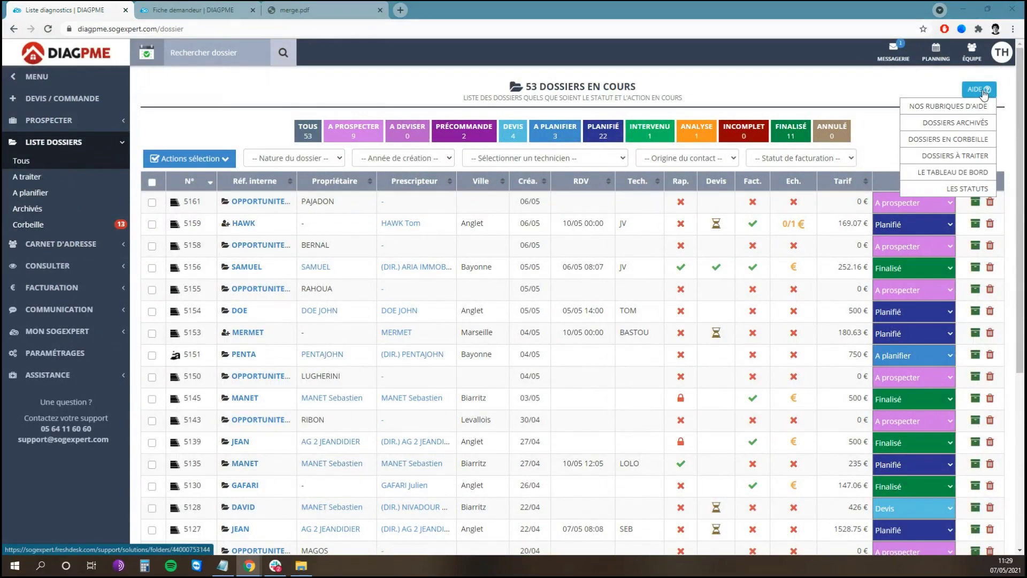
pyautogui.click(984, 92)
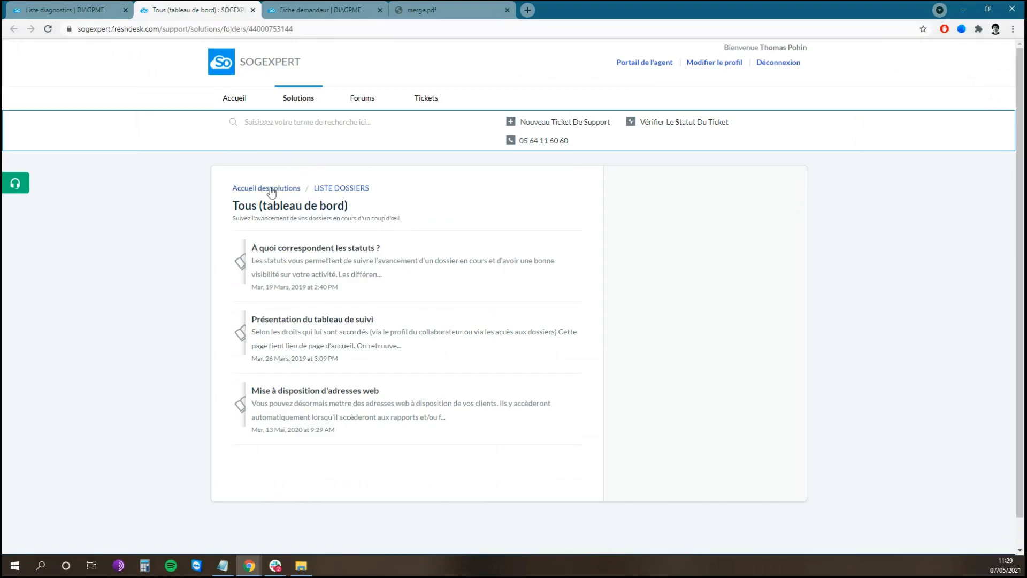
# - Go from the solutions home to the FACTURATION help category, then switch back to DIAGPME
pyautogui.click(291, 192)
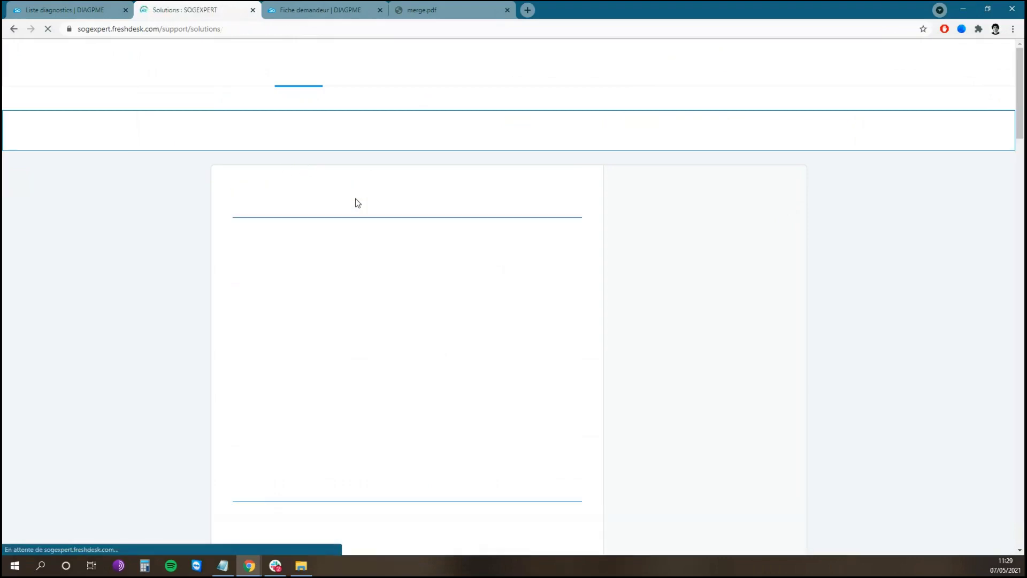
pyautogui.scroll(-8, 680, 211)
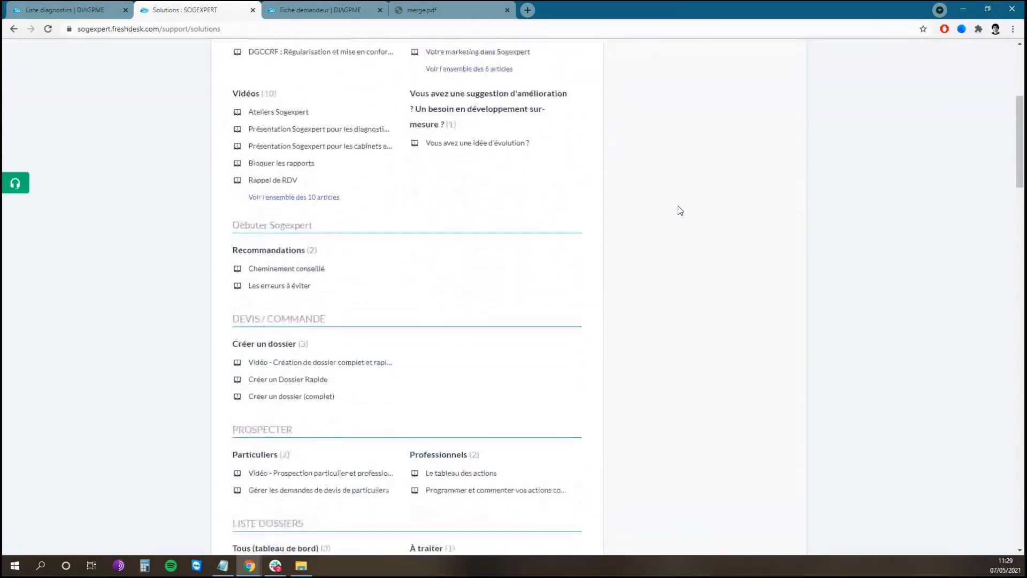
pyautogui.scroll(-11, 692, 183)
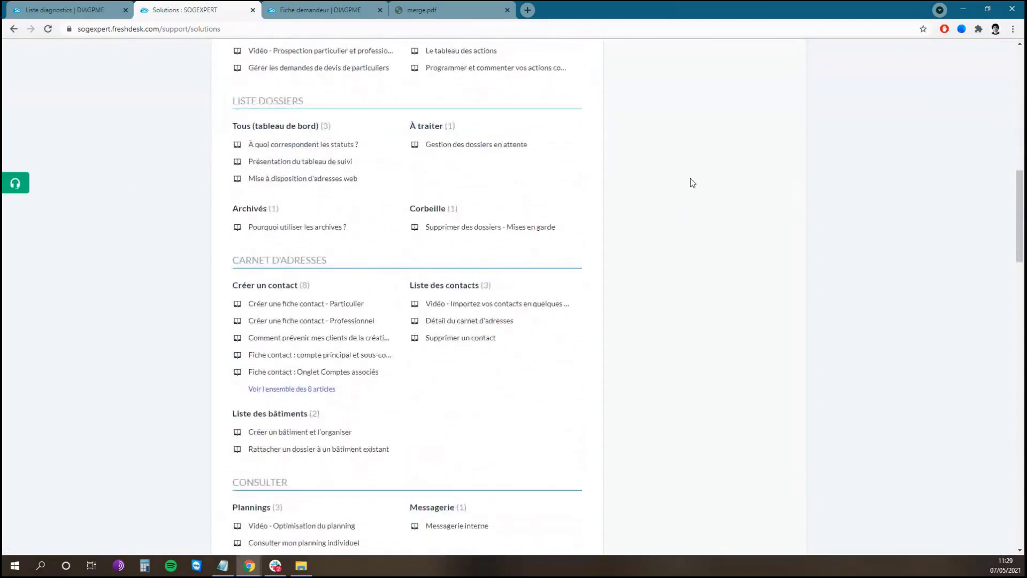
pyautogui.scroll(-3, 691, 184)
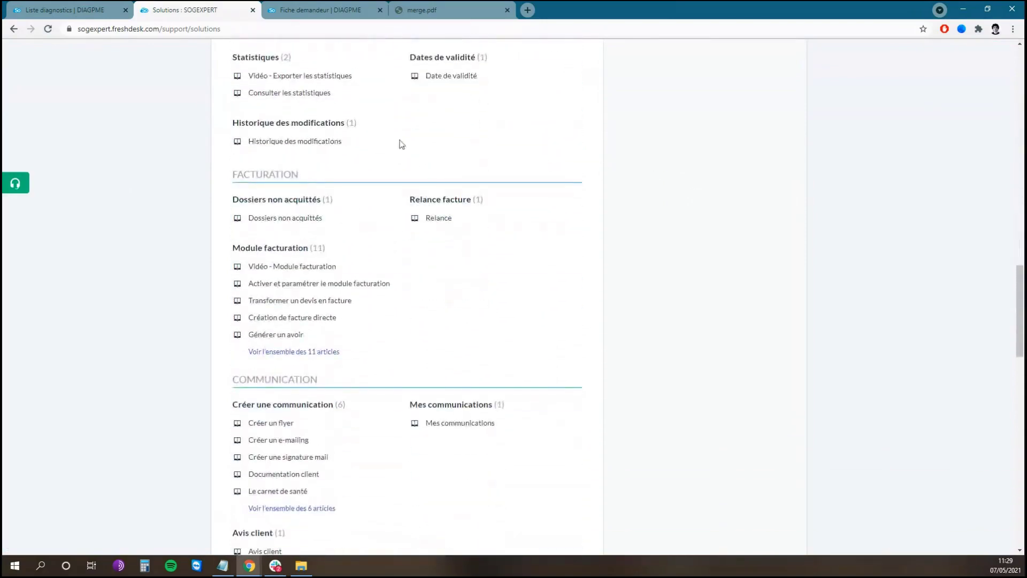
pyautogui.click(273, 179)
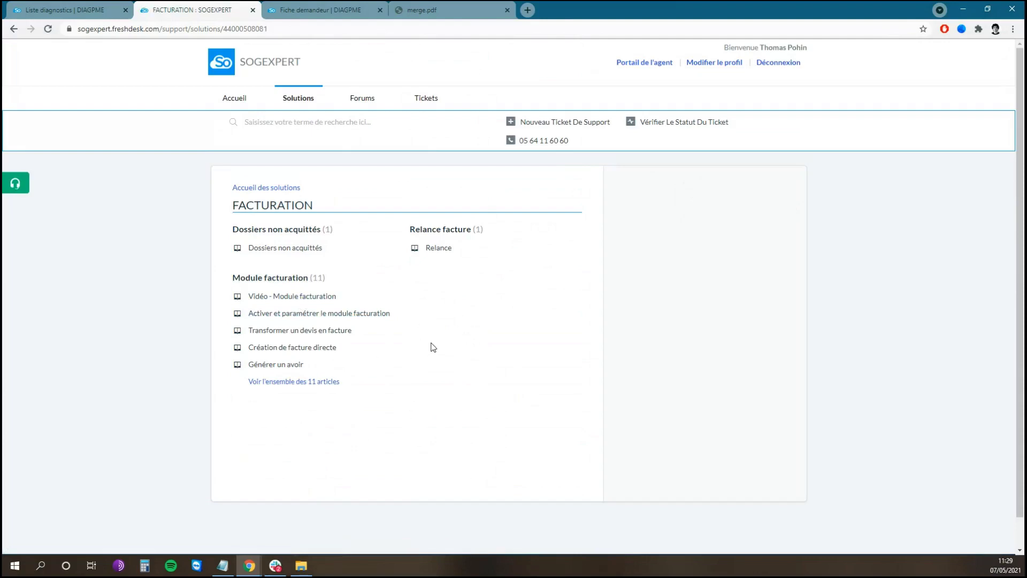
pyautogui.hotkey('ctrl', 'shift', 'Tab')
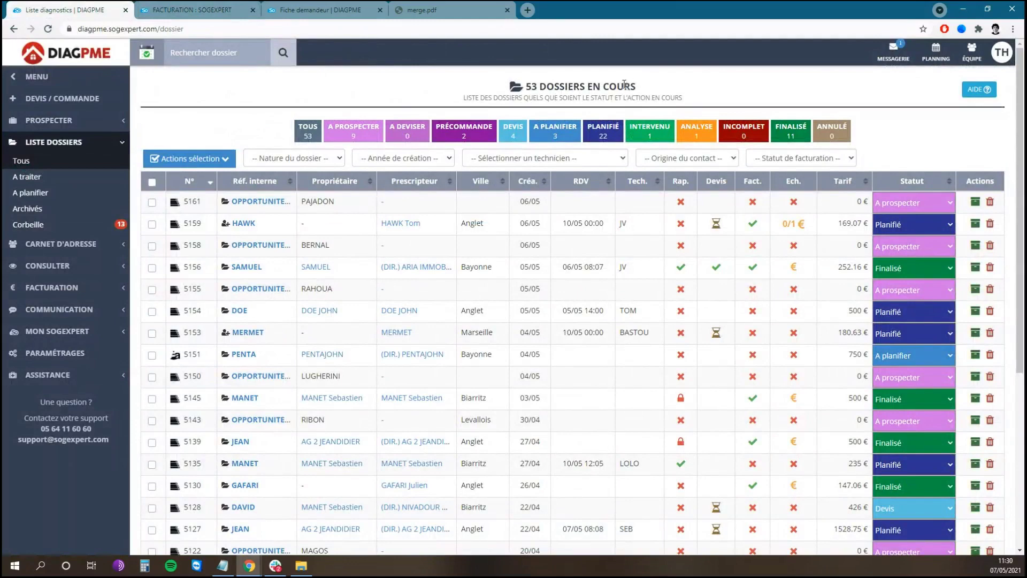
# - Load sogexpert.com in a new browser tab
pyautogui.click(527, 10)
pyautogui.write('soge')
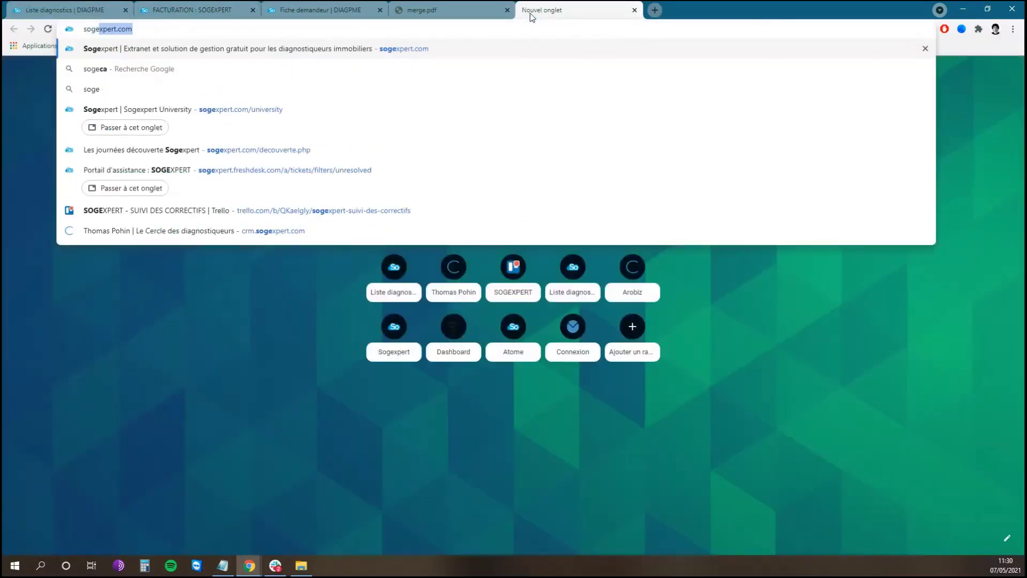
pyautogui.press('Return')
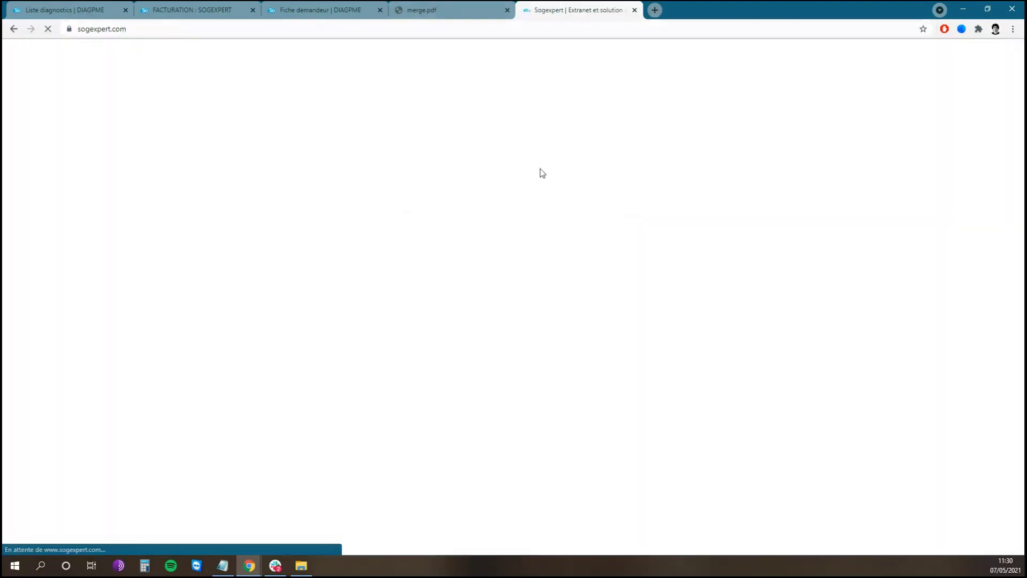
# - Browse the free workshops on the FORMATION page, then return to the Sogexpert home page
pyautogui.scroll(-8, 613, 181)
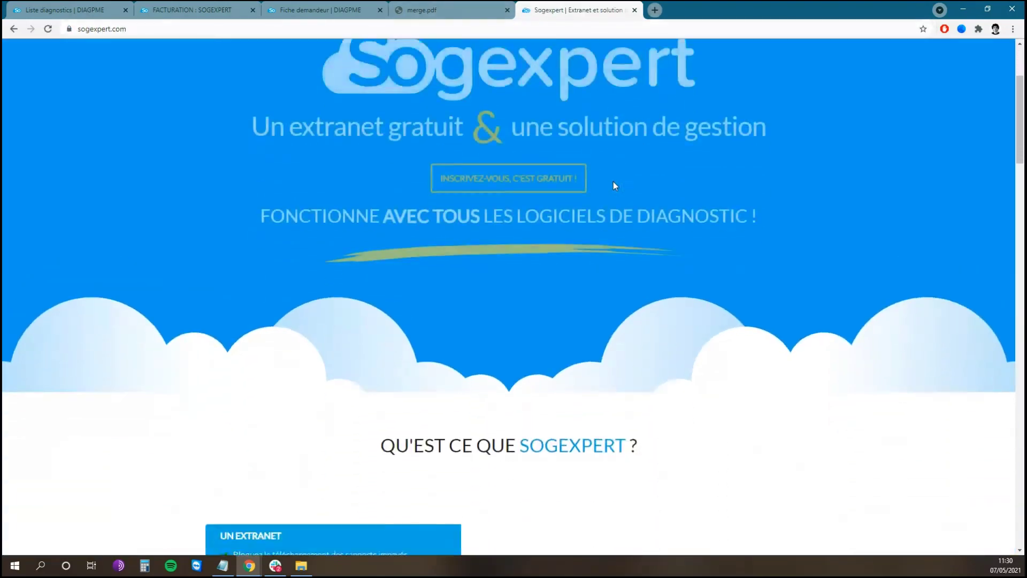
pyautogui.click(591, 78)
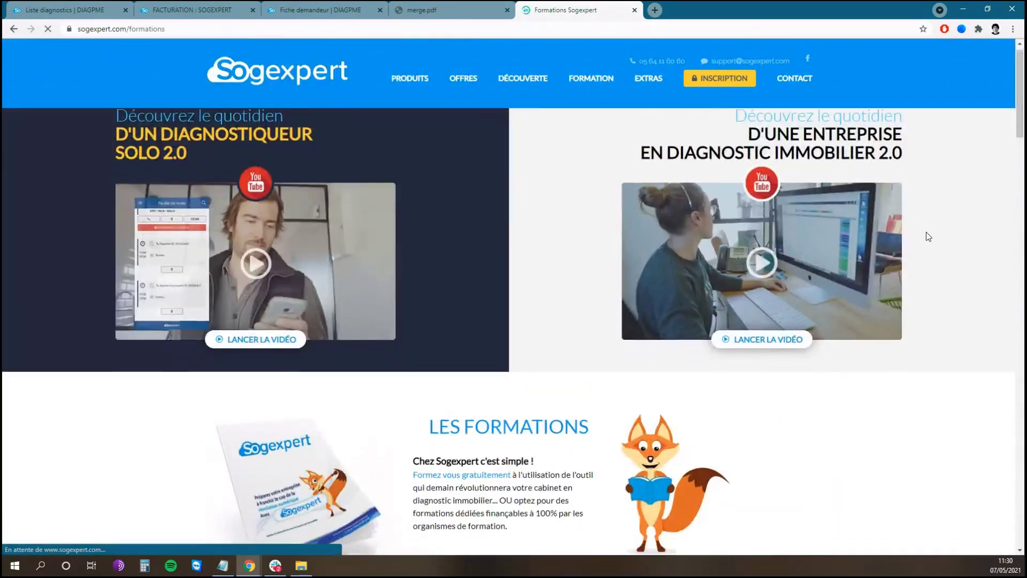
pyautogui.scroll(-5, 926, 232)
pyautogui.scroll(-6, 926, 232)
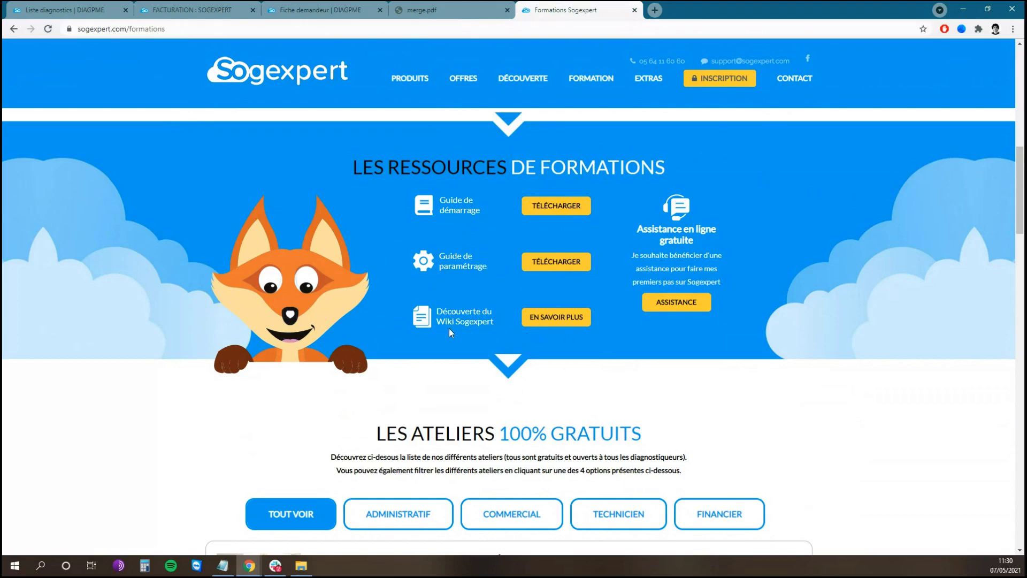
pyautogui.scroll(-6, 888, 286)
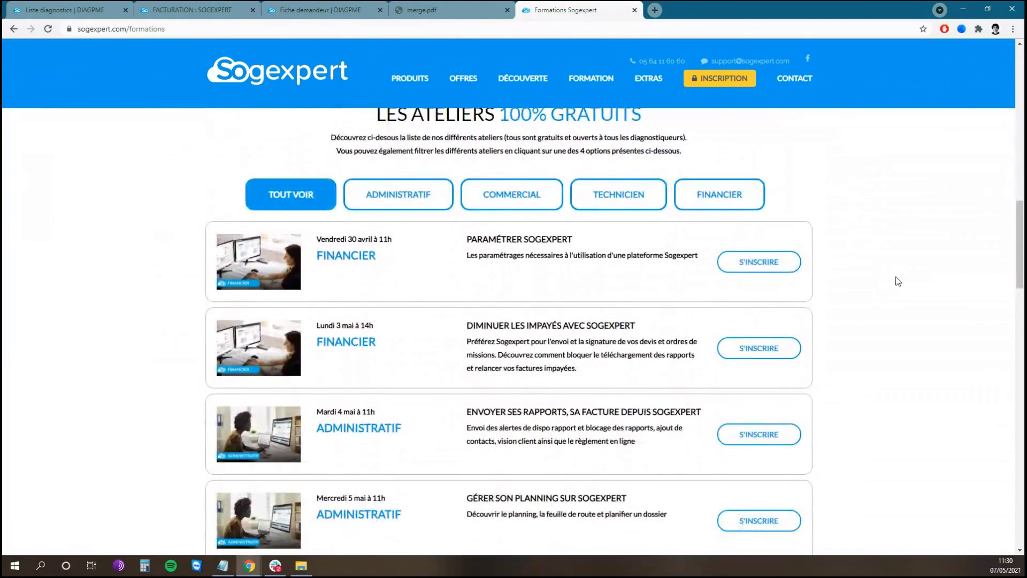
pyautogui.scroll(-1, 896, 280)
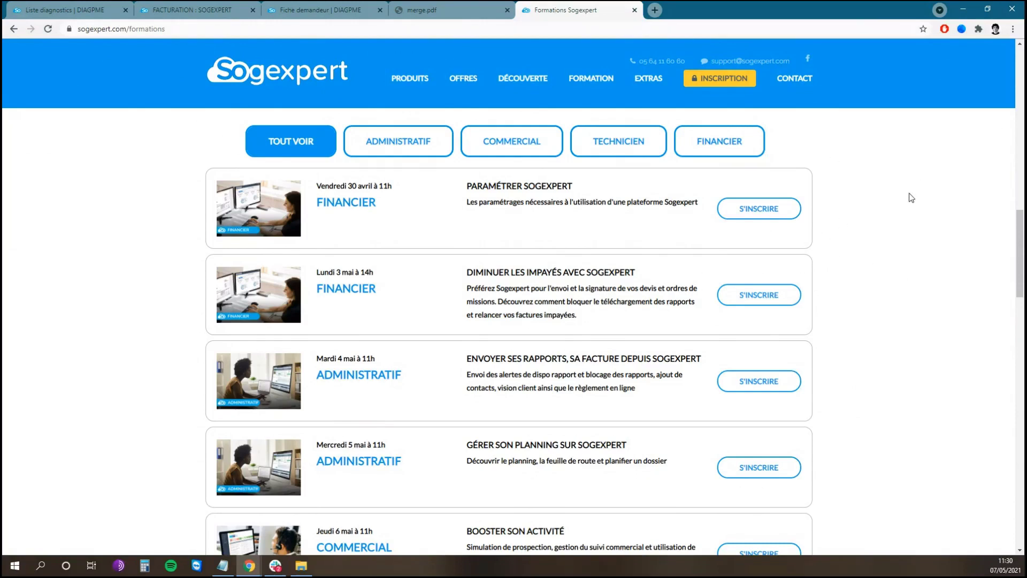
pyautogui.click(317, 82)
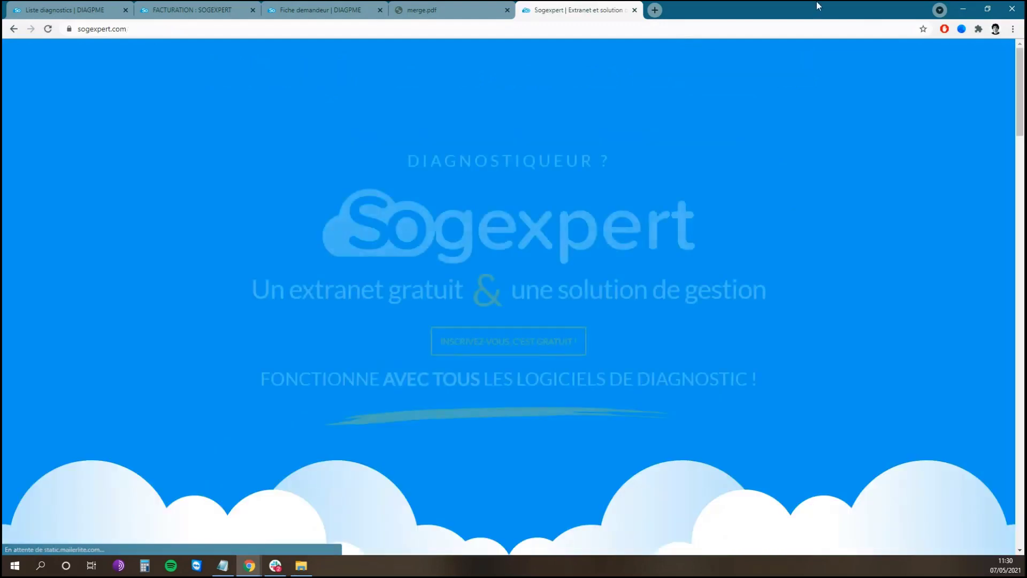